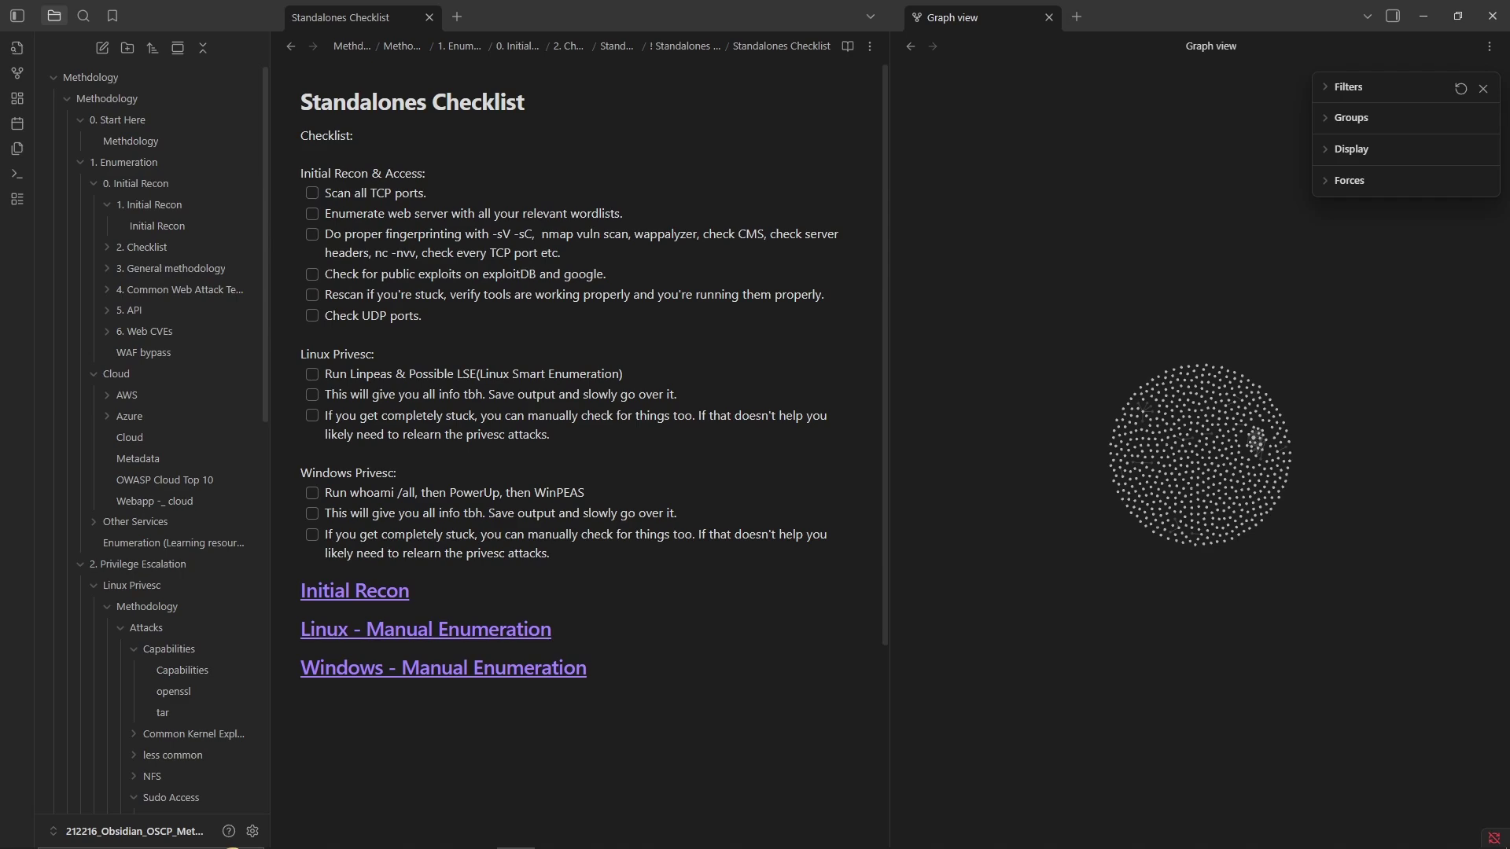
Open the linked Initial Recon note twice, returning to the Standalones Checklist each time.
{"action": "left_click", "coordinate": [324, 590]}
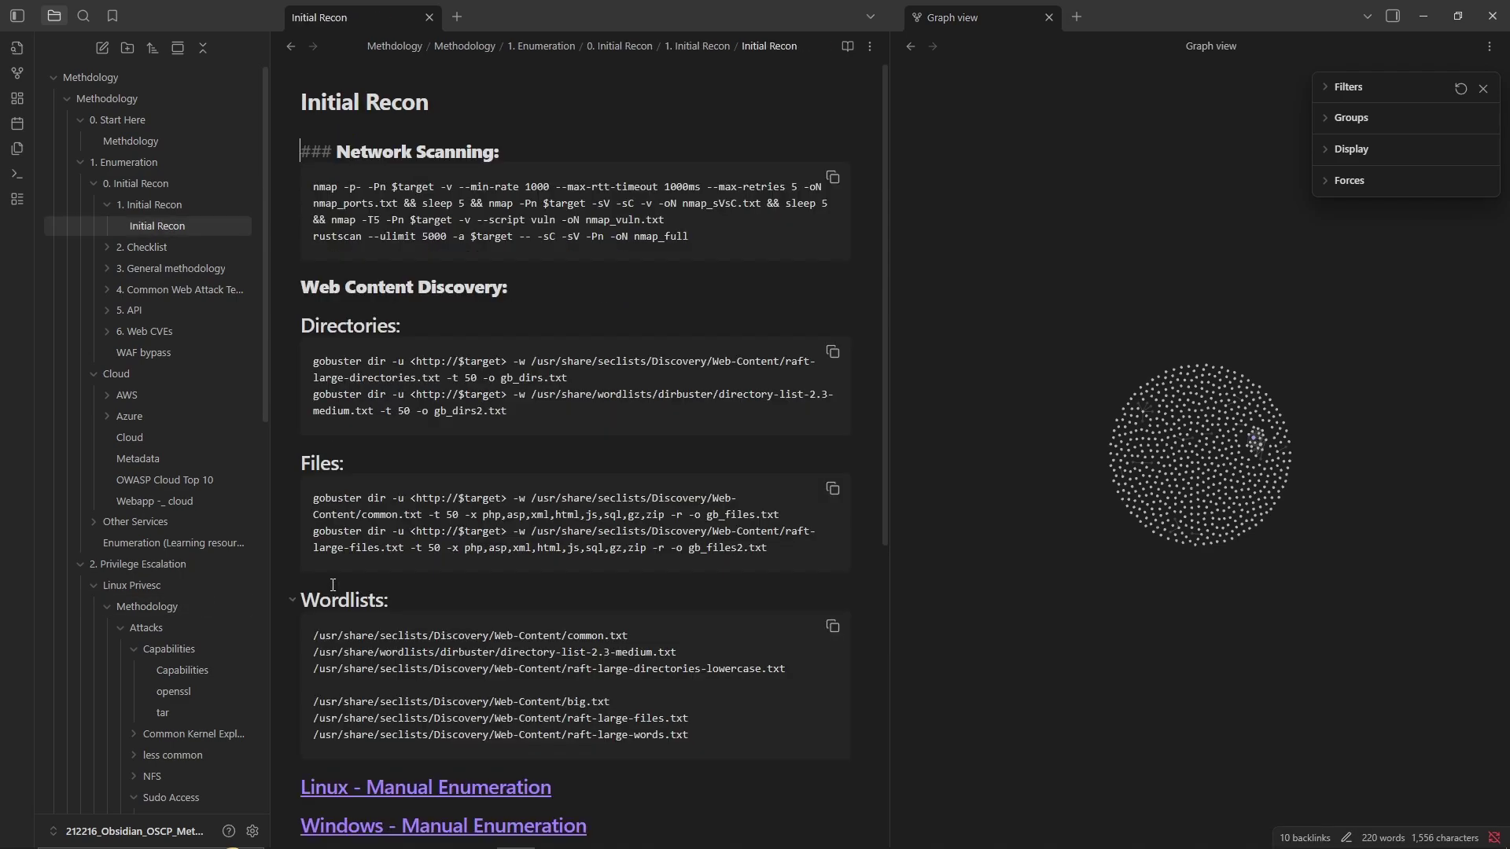
{"action": "key", "text": "ctrl+alt+Left"}
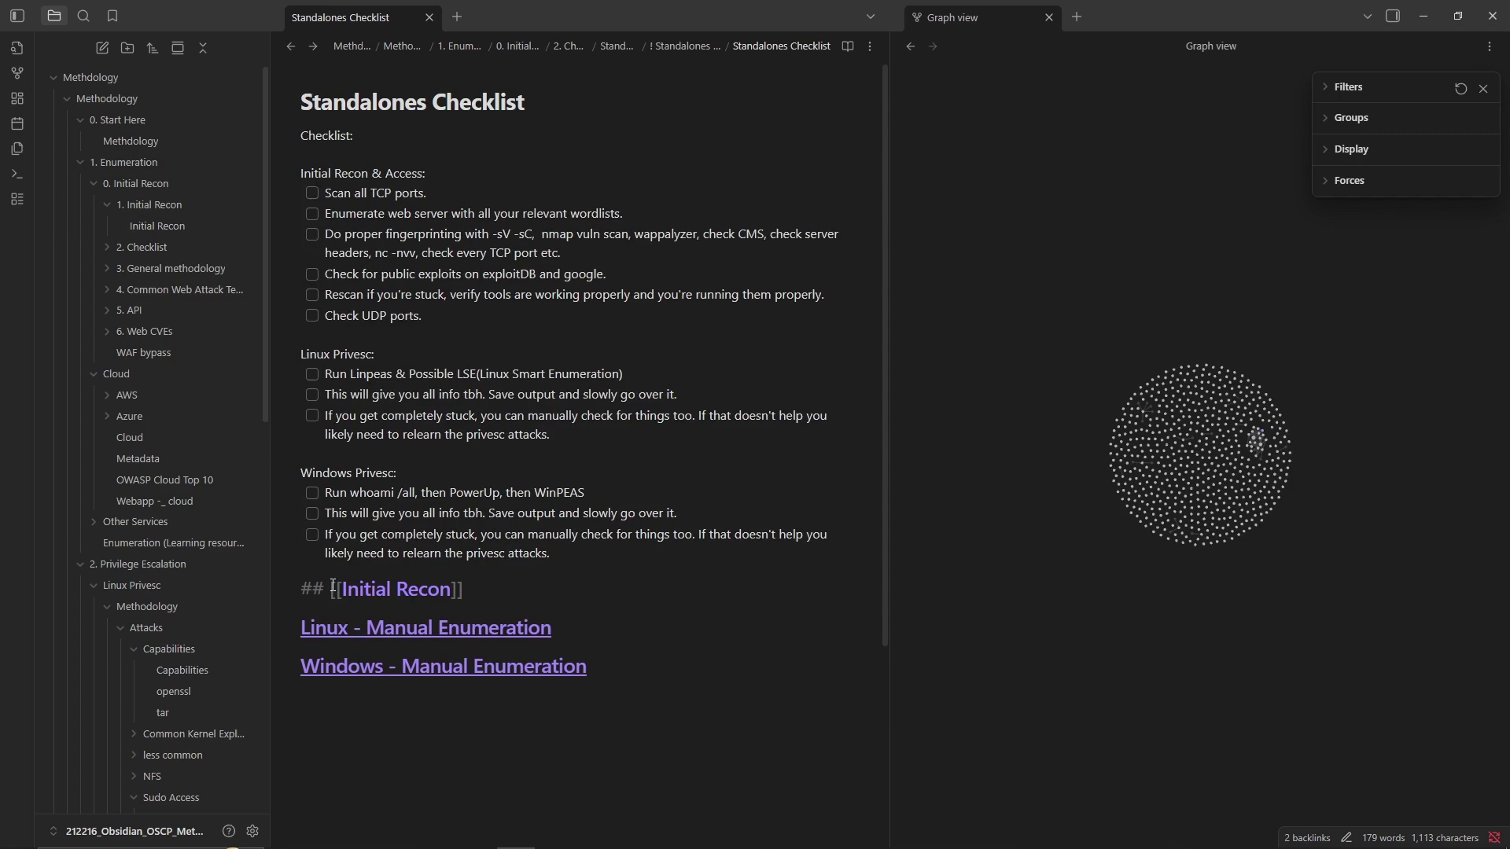
{"action": "left_click", "coordinate": [333, 588]}
{"action": "key", "text": "ctrl+alt+Left"}
In CherryTree, go from Initial Recon to the Linux - Manual Enumeration node, then minimize CherryTree.
{"action": "key", "text": "alt+Tab"}
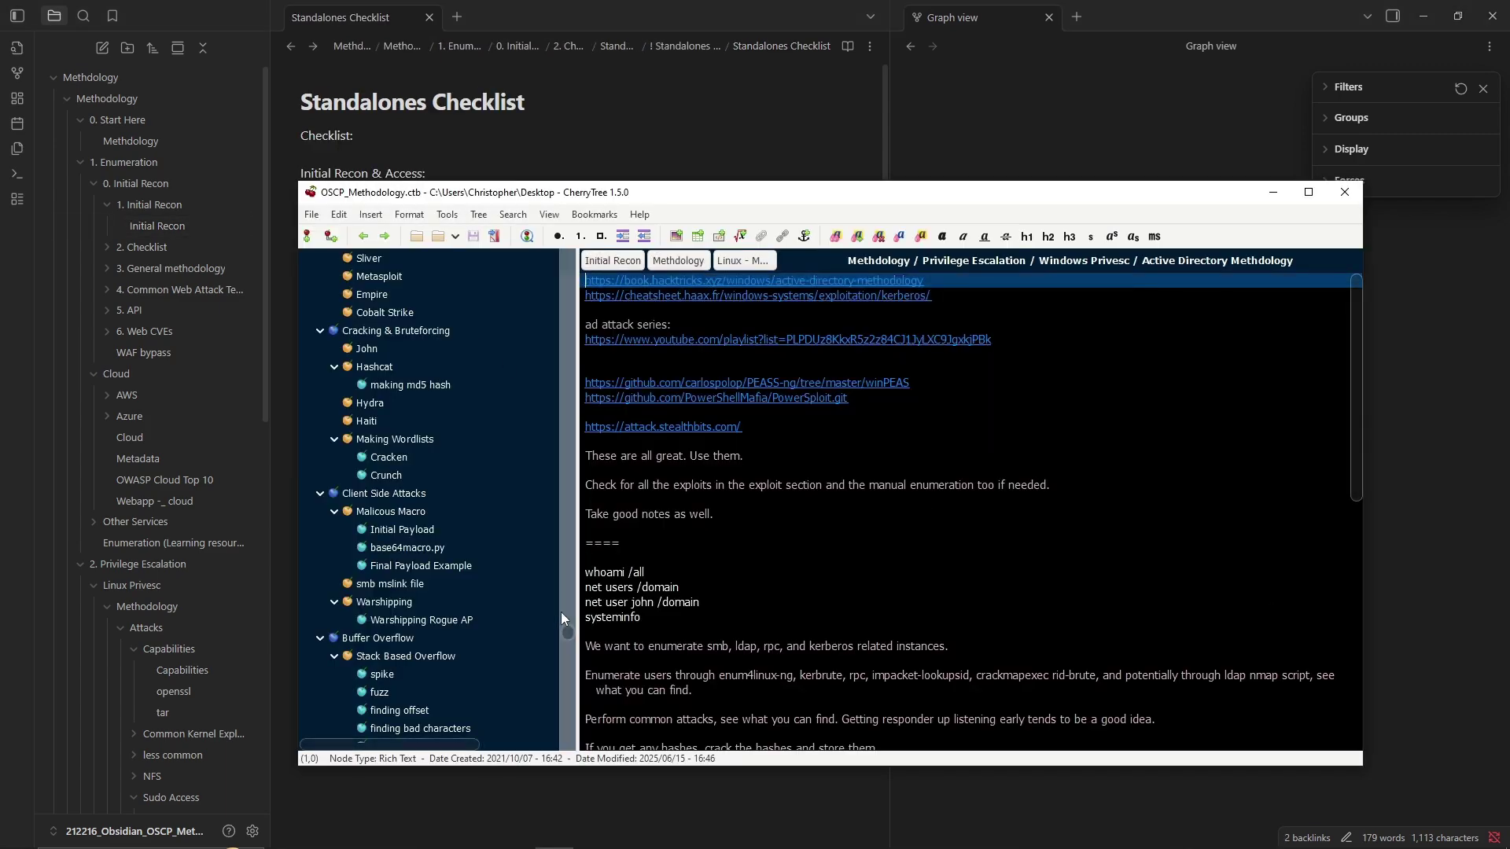
{"action": "left_click_drag", "start_coordinate": [565, 637], "coordinate": [563, 260]}
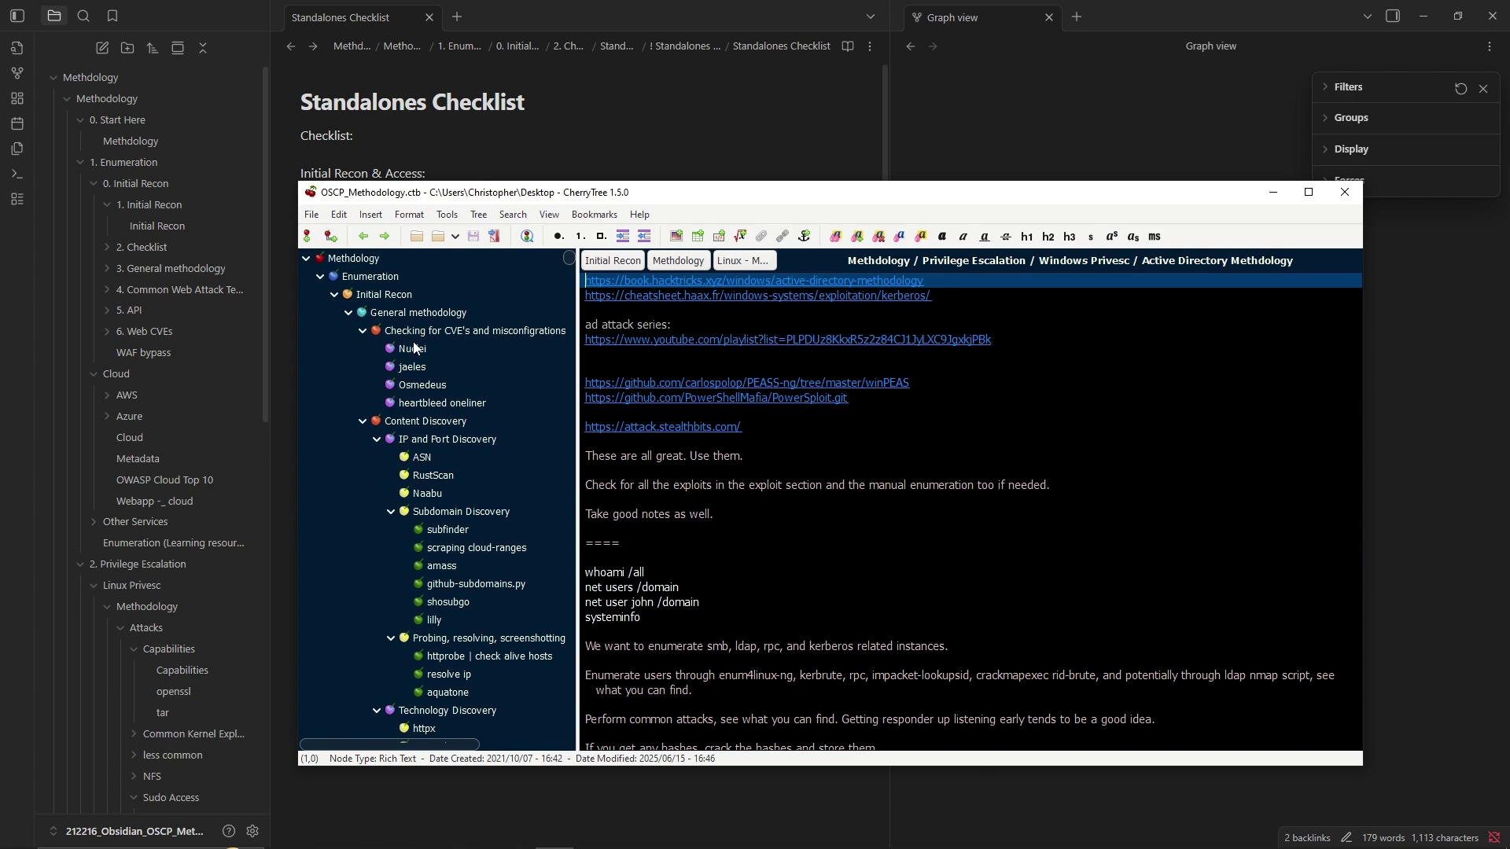
{"action": "left_click", "coordinate": [426, 295]}
{"action": "left_click", "coordinate": [692, 581]}
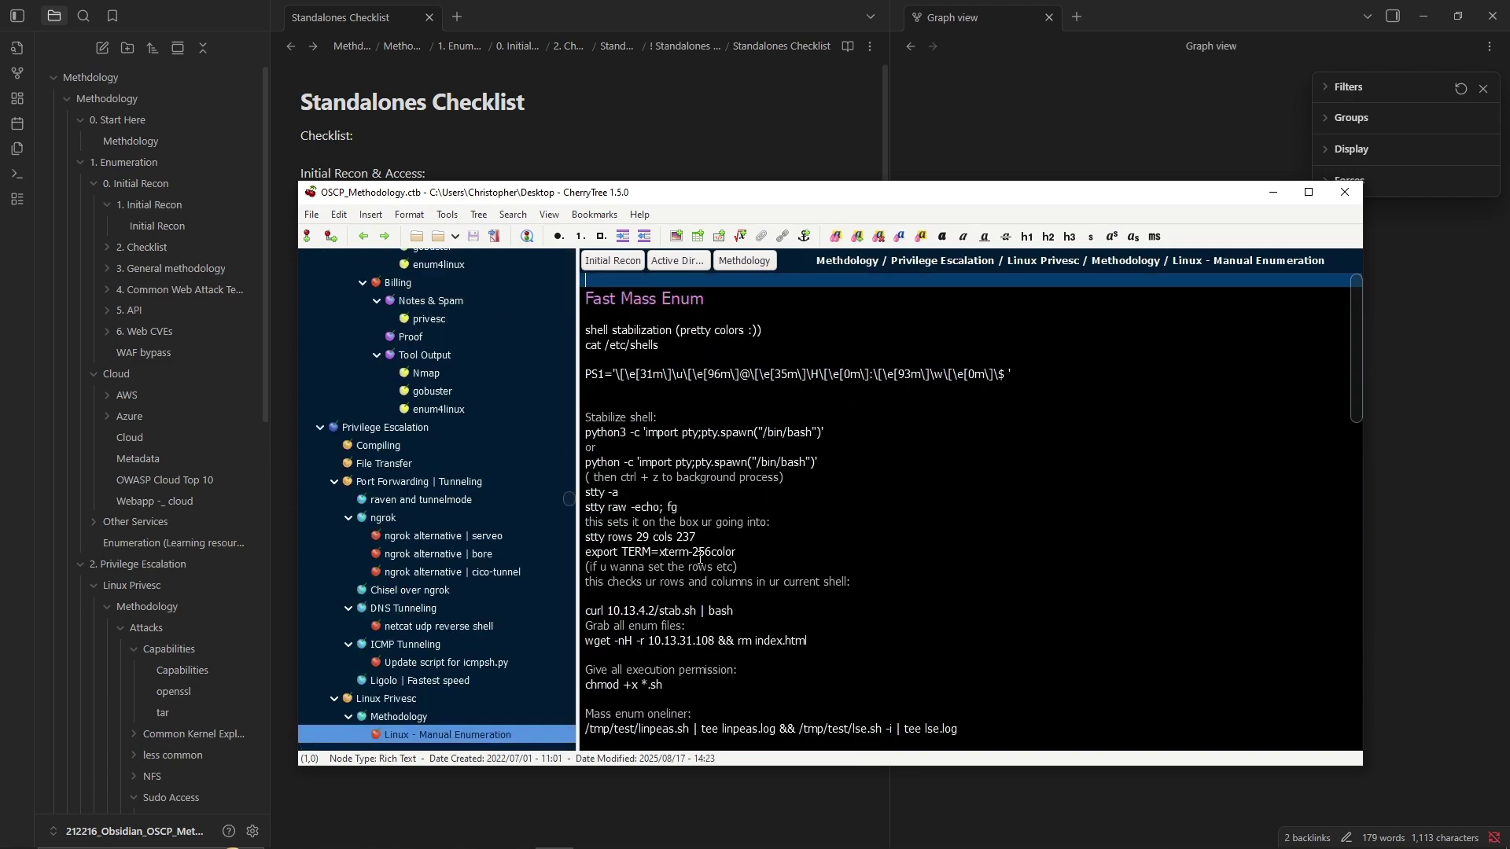
{"action": "scroll", "coordinate": [773, 558], "scroll_direction": "down", "scroll_amount": 5}
{"action": "scroll", "coordinate": [773, 558], "scroll_direction": "up", "scroll_amount": 5}
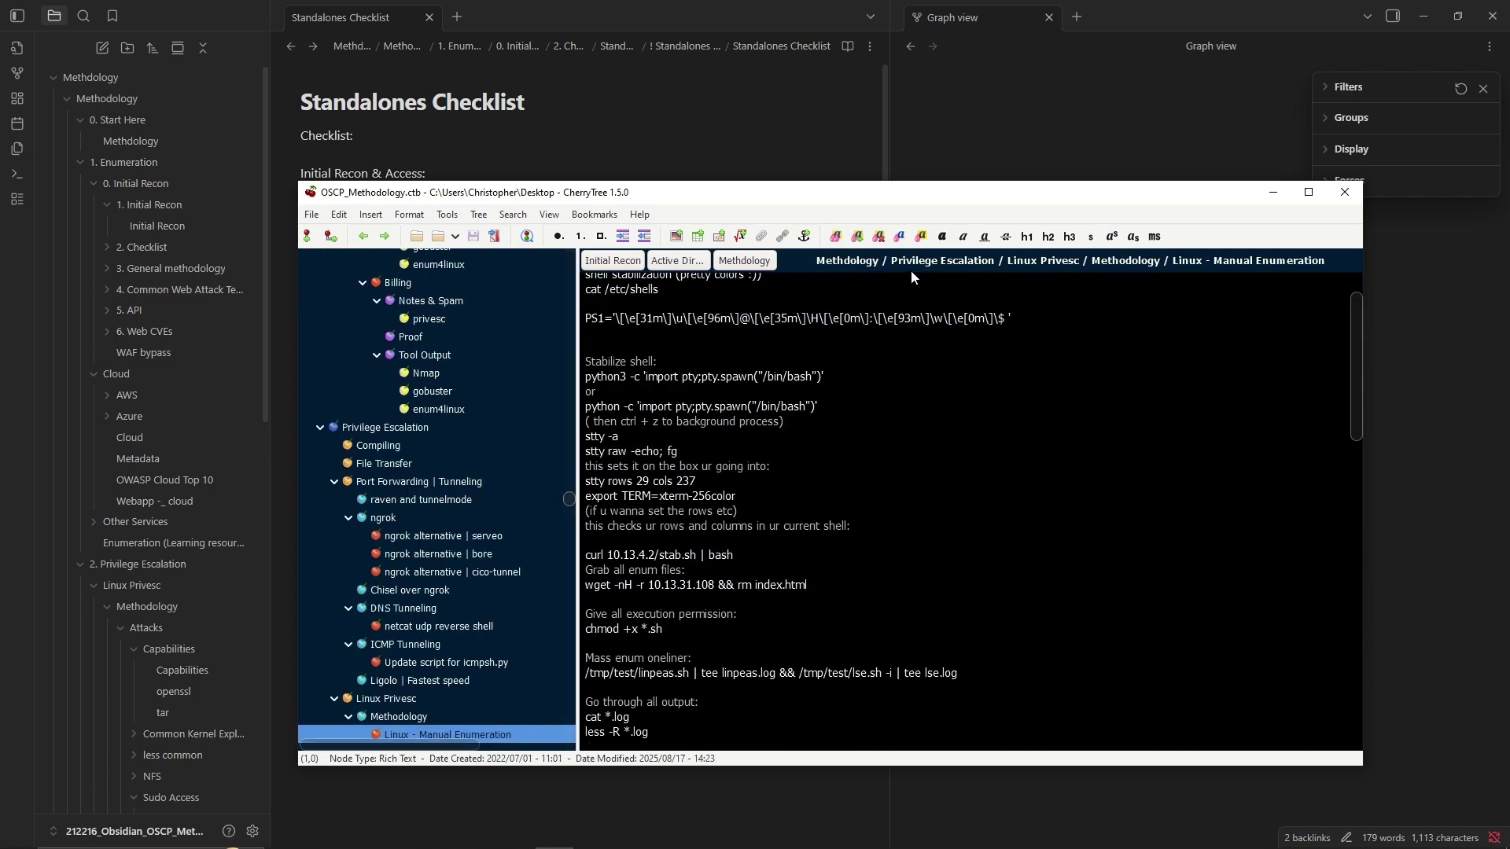
{"action": "left_click", "coordinate": [1272, 193]}
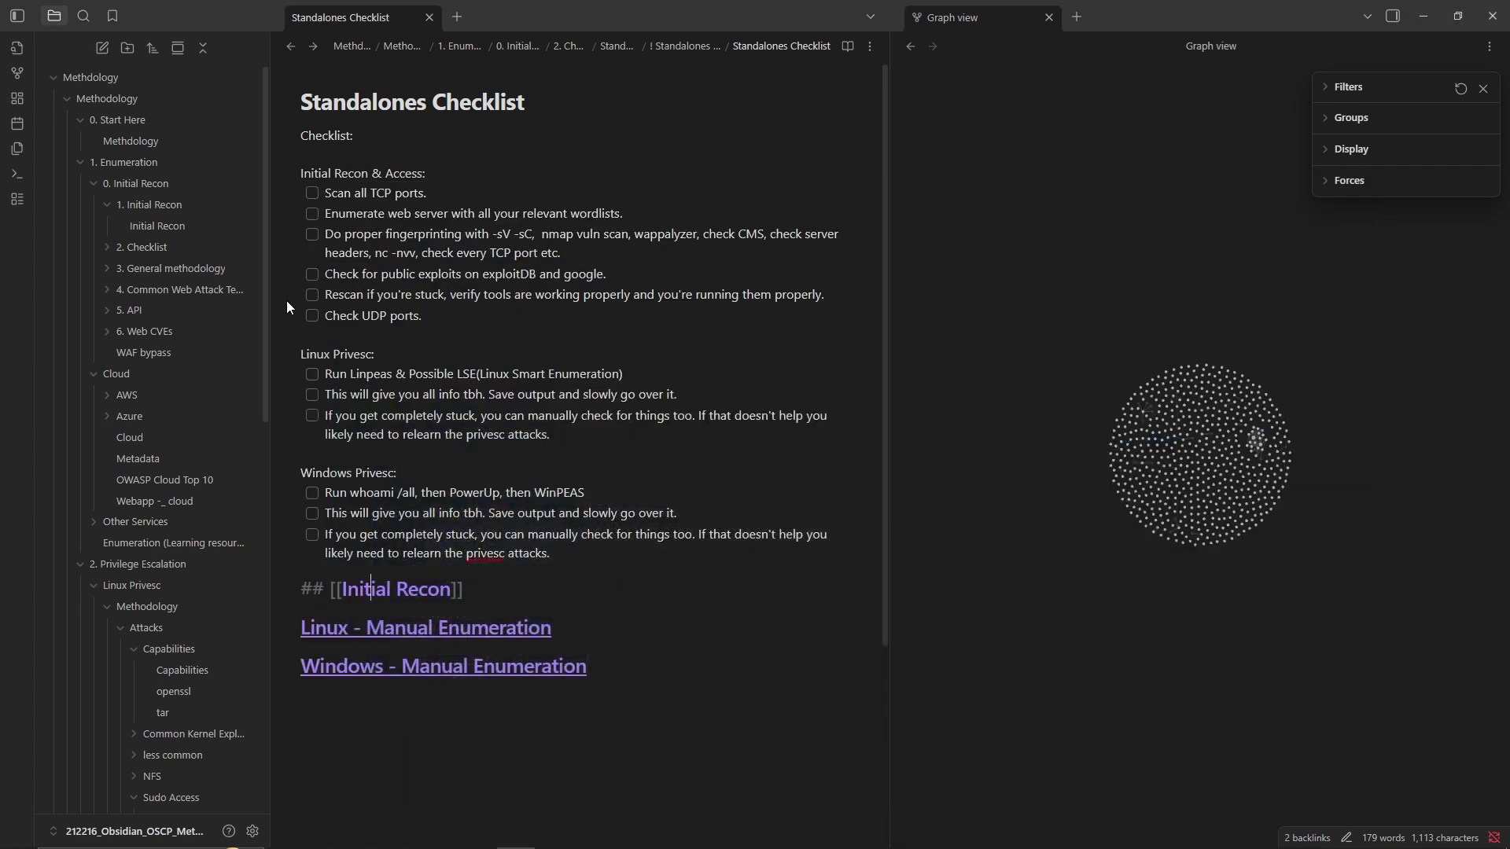
Pan and zoom the graph view in and out to inspect the note connections.
{"action": "left_click_drag", "start_coordinate": [263, 215], "coordinate": [281, 155]}
{"action": "scroll", "coordinate": [1329, 530], "scroll_direction": "up", "scroll_amount": 5}
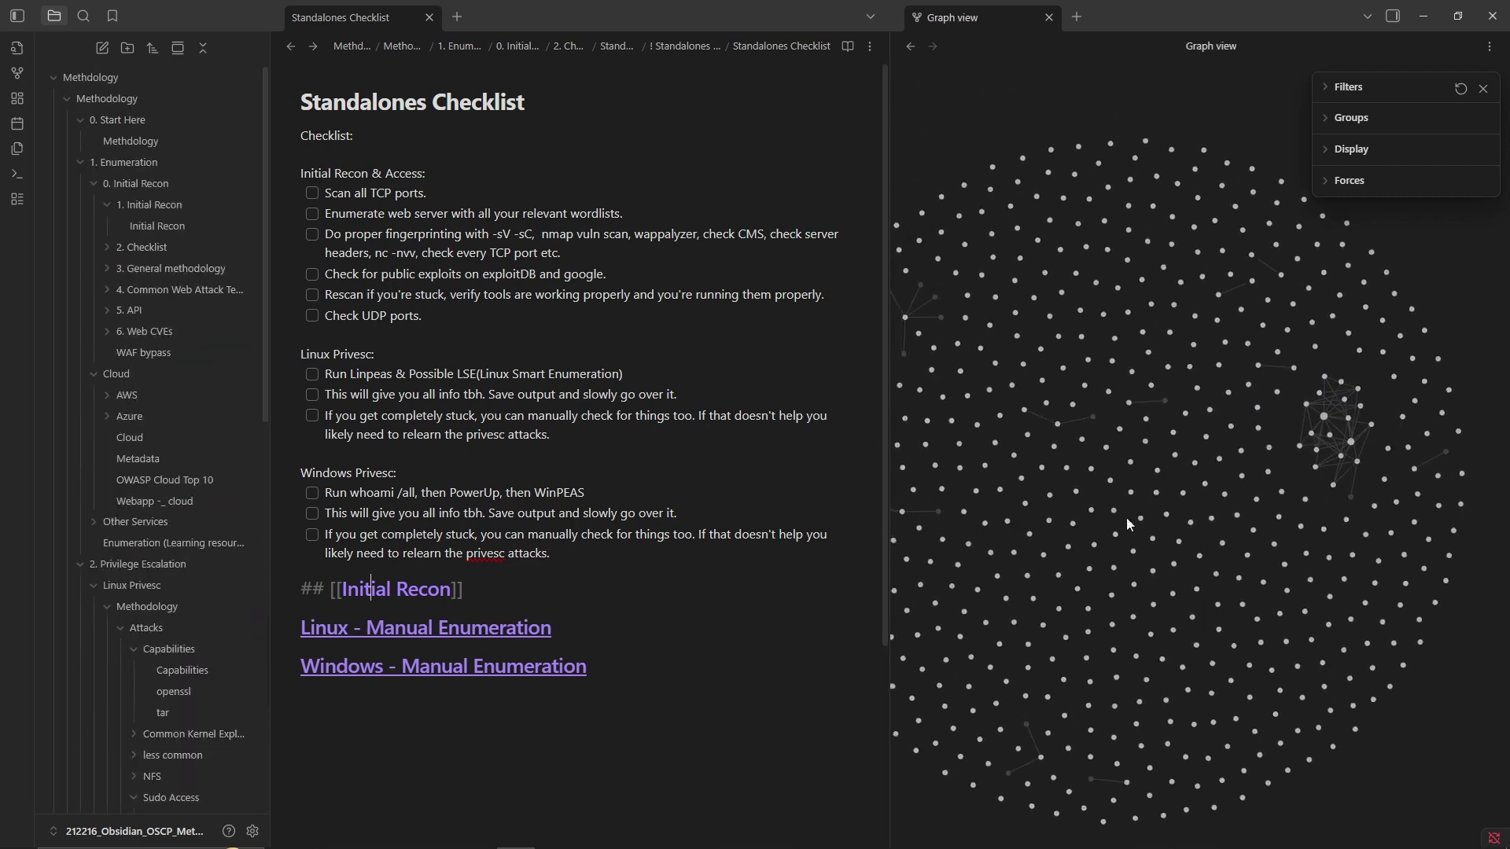
{"action": "scroll", "coordinate": [1172, 552], "scroll_direction": "down", "scroll_amount": 5}
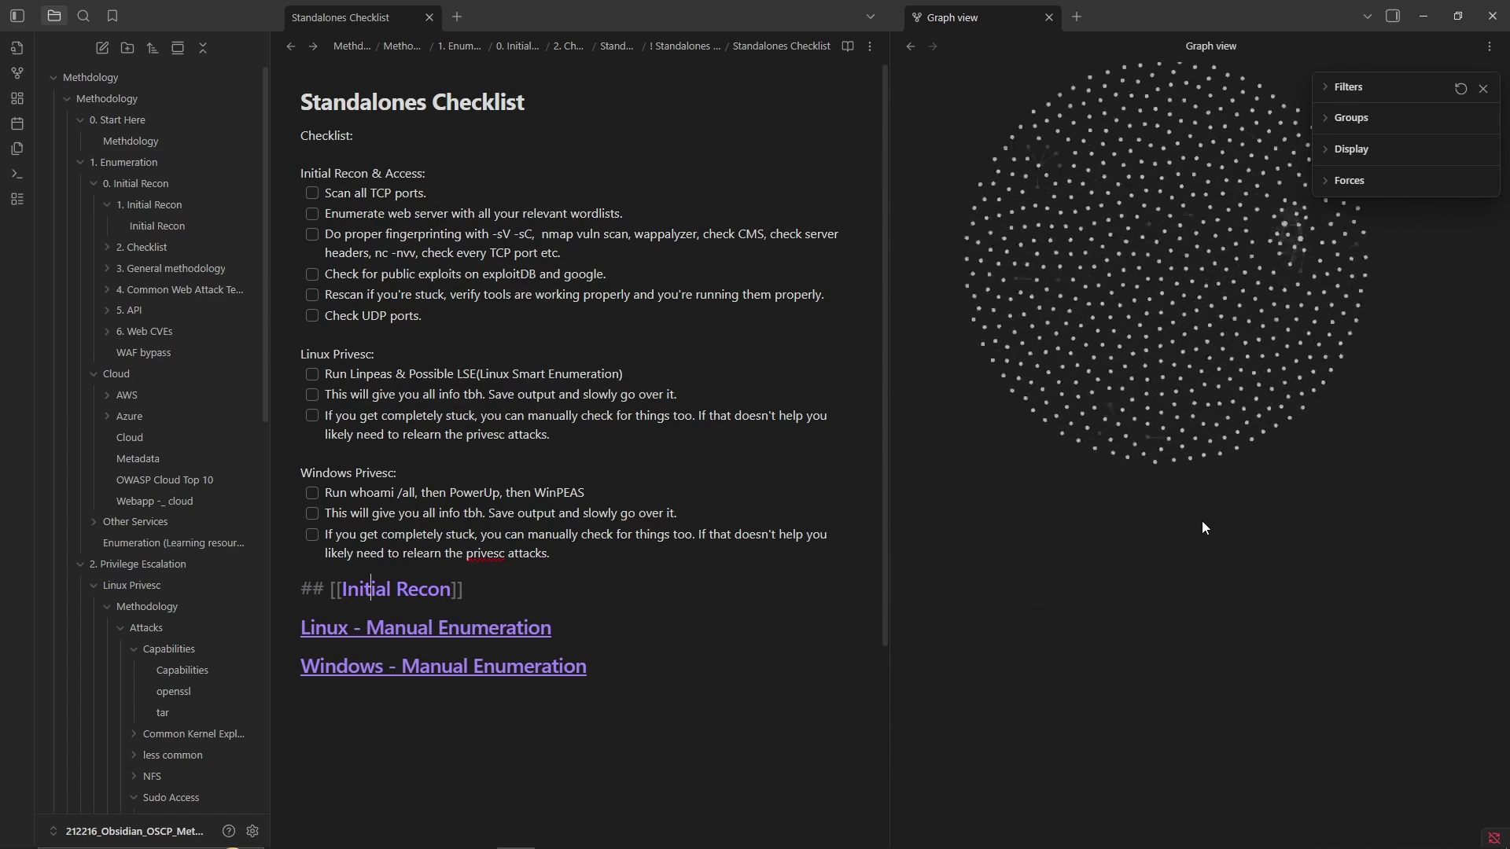
{"action": "scroll", "coordinate": [1137, 427], "scroll_direction": "up", "scroll_amount": 5}
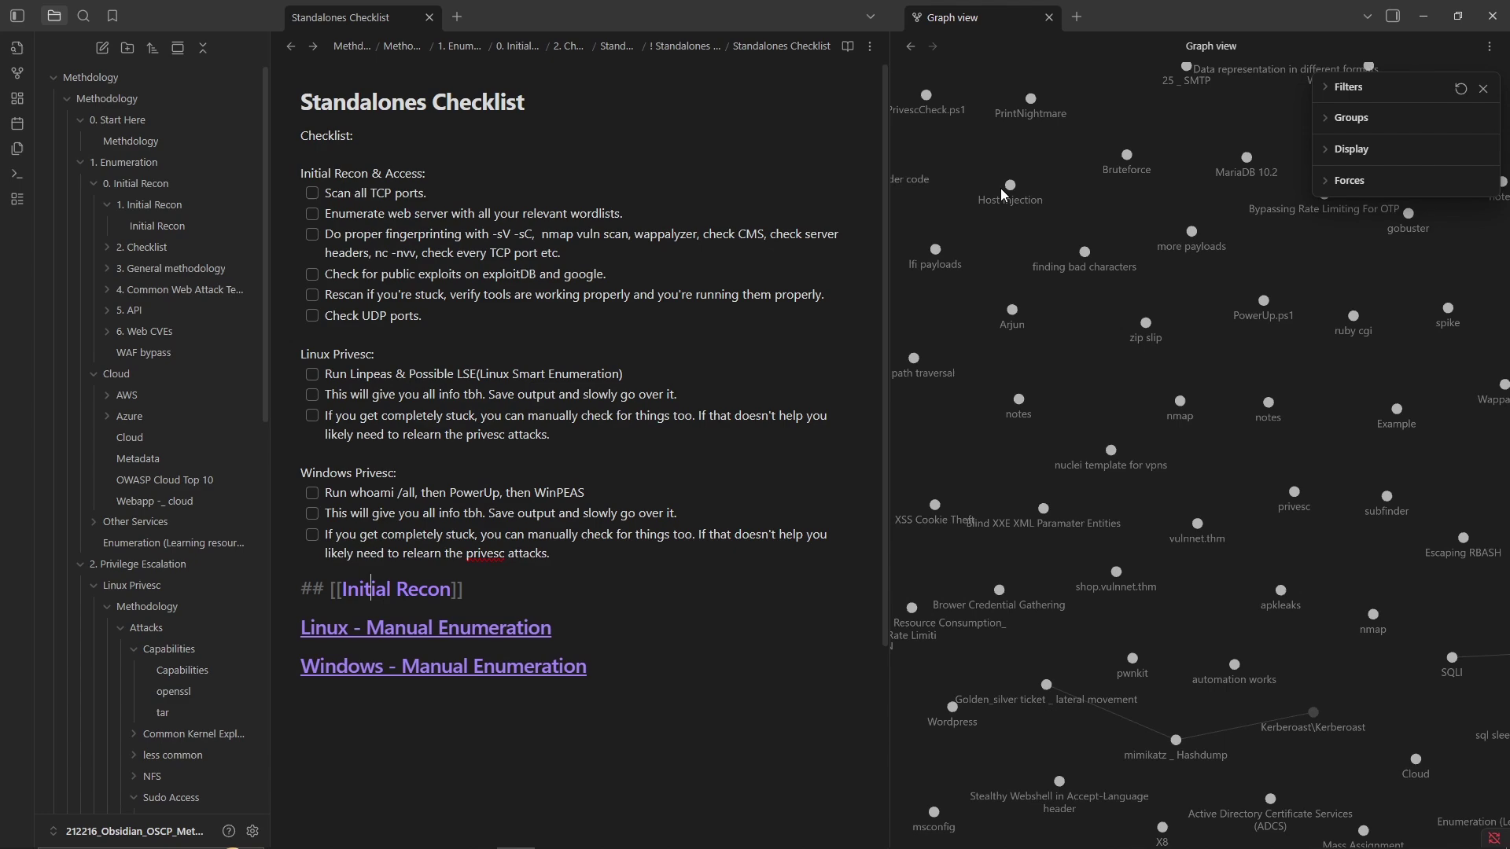
{"action": "scroll", "coordinate": [1057, 308], "scroll_direction": "down", "scroll_amount": 3}
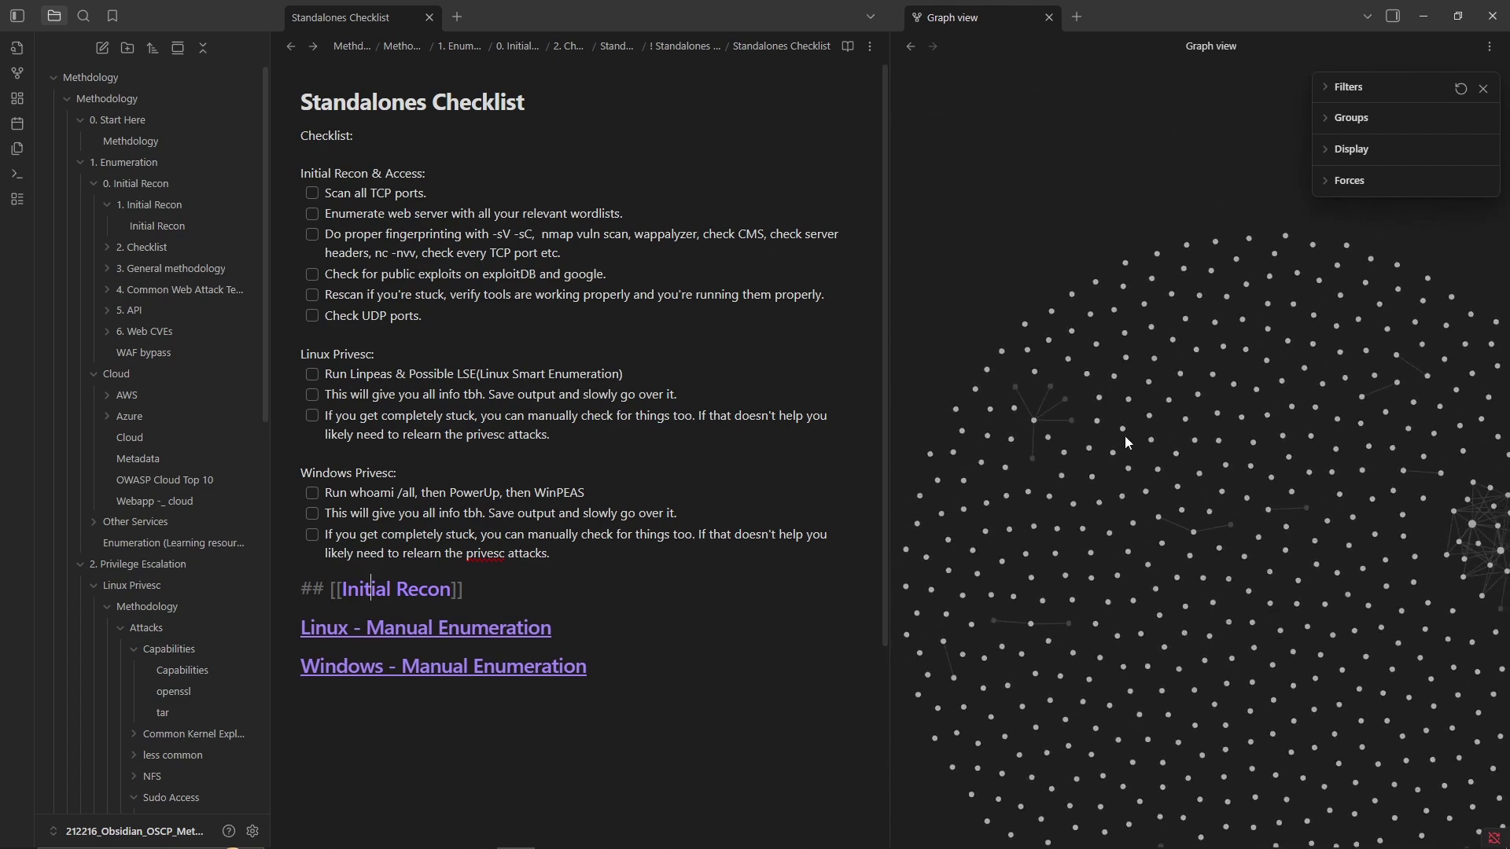
{"action": "scroll", "coordinate": [1152, 421], "scroll_direction": "up", "scroll_amount": 3}
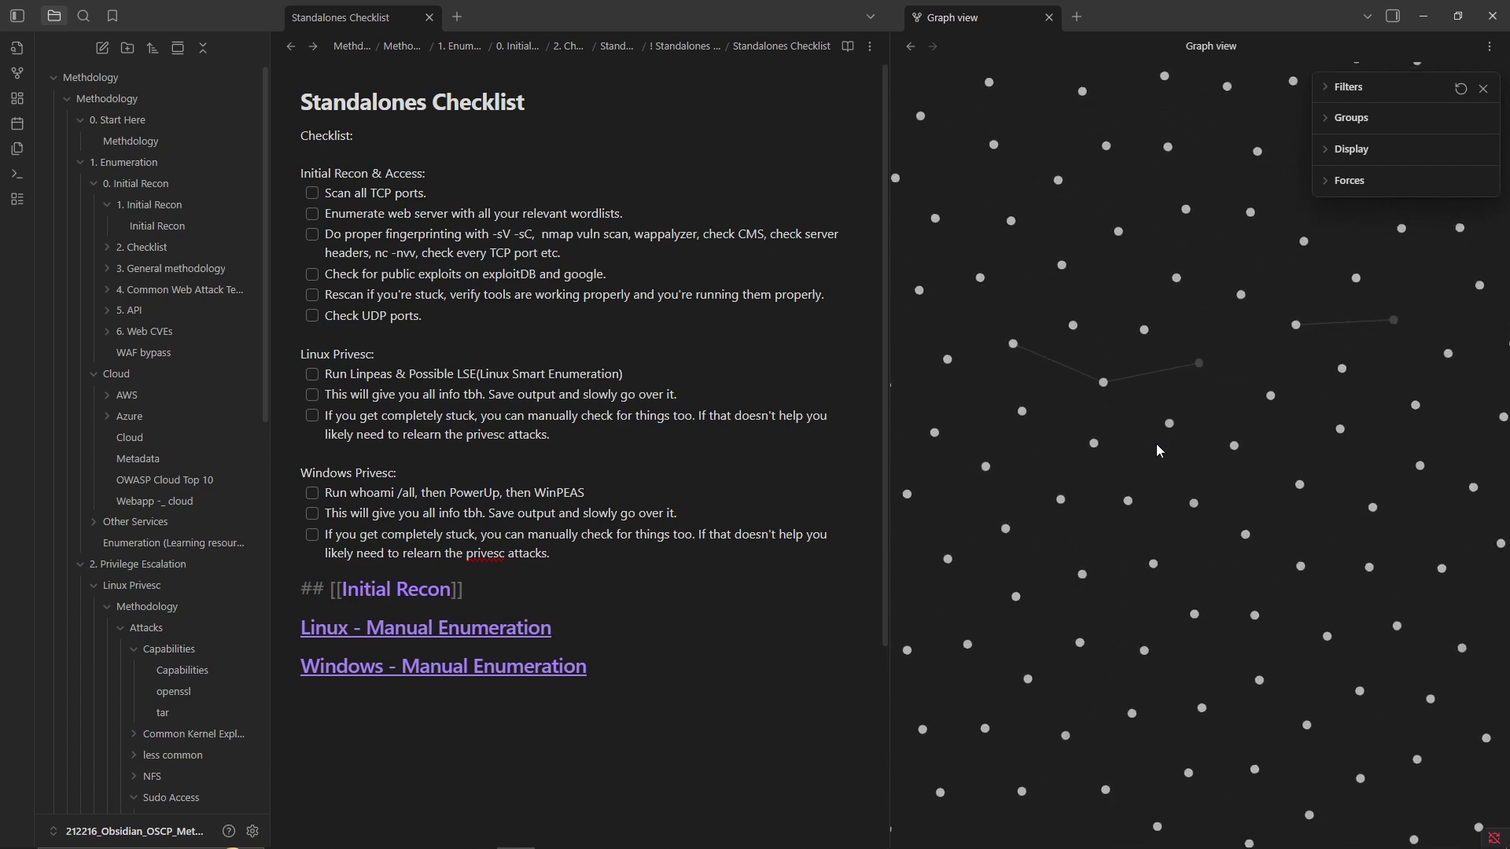
{"action": "scroll", "coordinate": [1113, 407], "scroll_direction": "up", "scroll_amount": 2}
{"action": "scroll", "coordinate": [1127, 398], "scroll_direction": "down", "scroll_amount": 5}
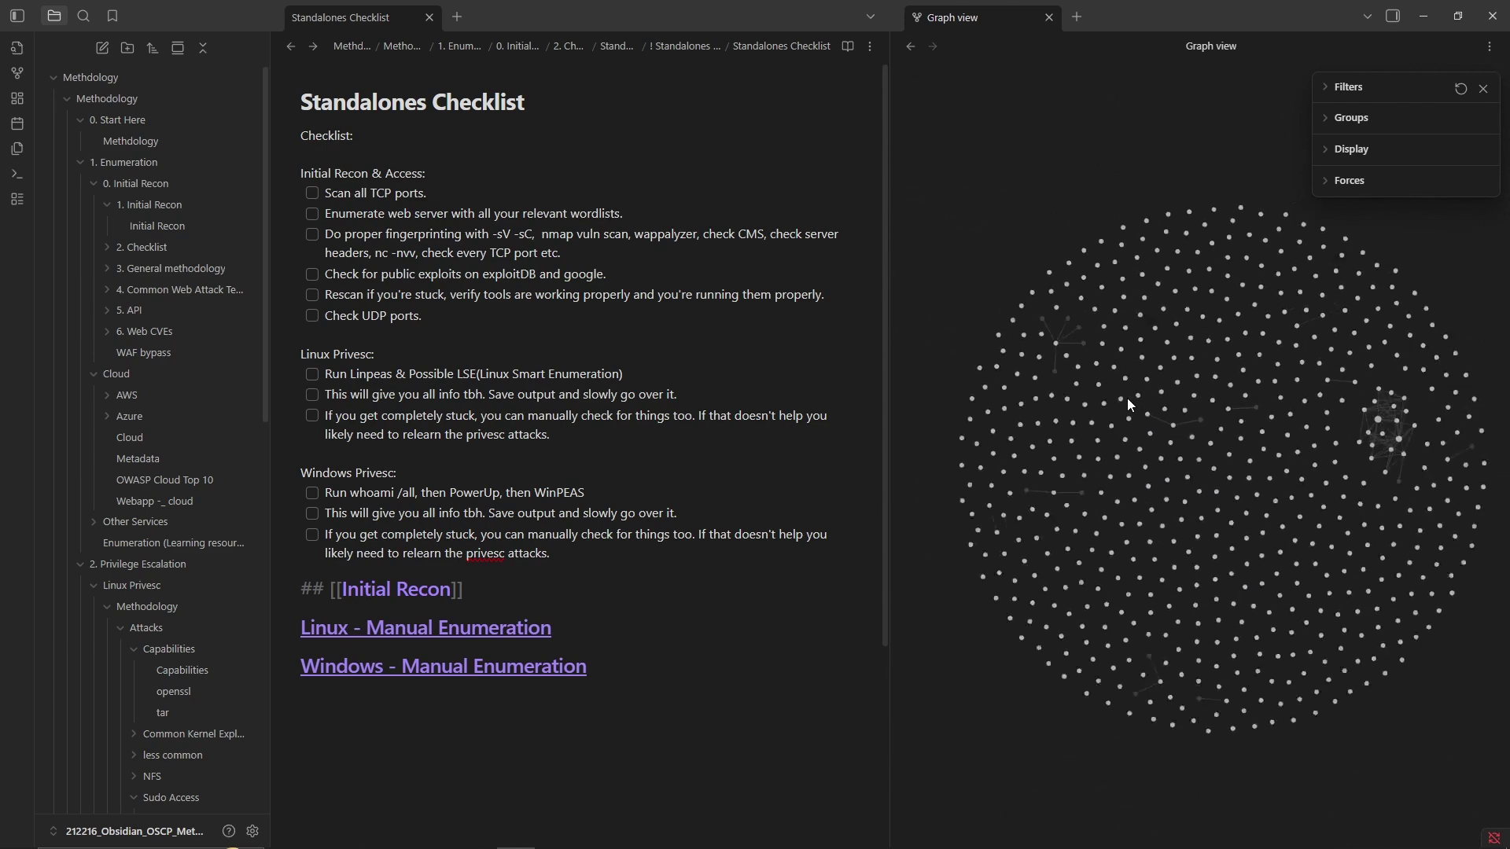
{"action": "scroll", "coordinate": [1126, 424], "scroll_direction": "up", "scroll_amount": 5}
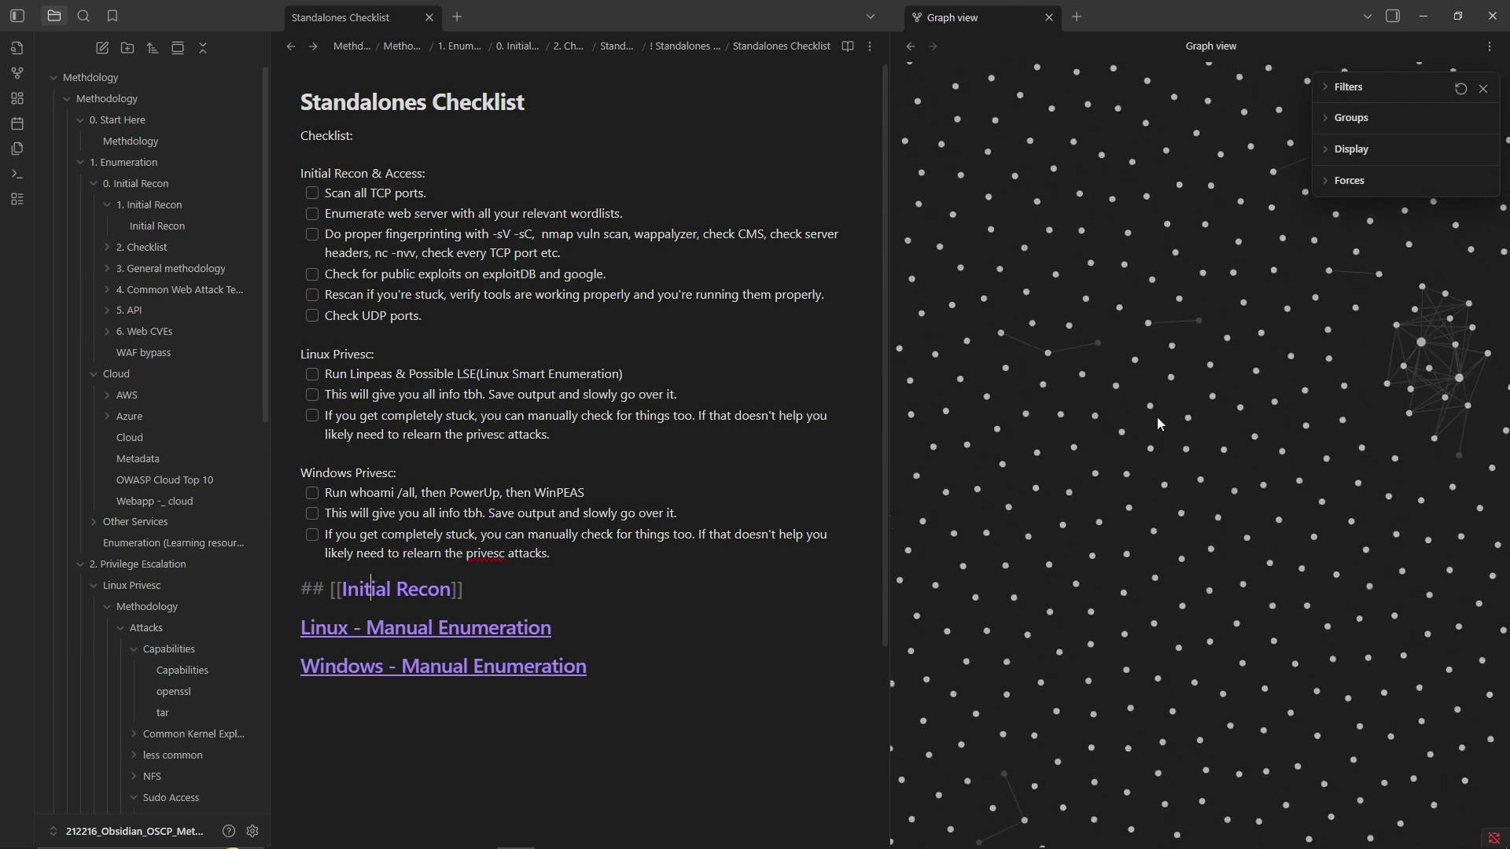
{"action": "scroll", "coordinate": [1161, 423], "scroll_direction": "up", "scroll_amount": 5}
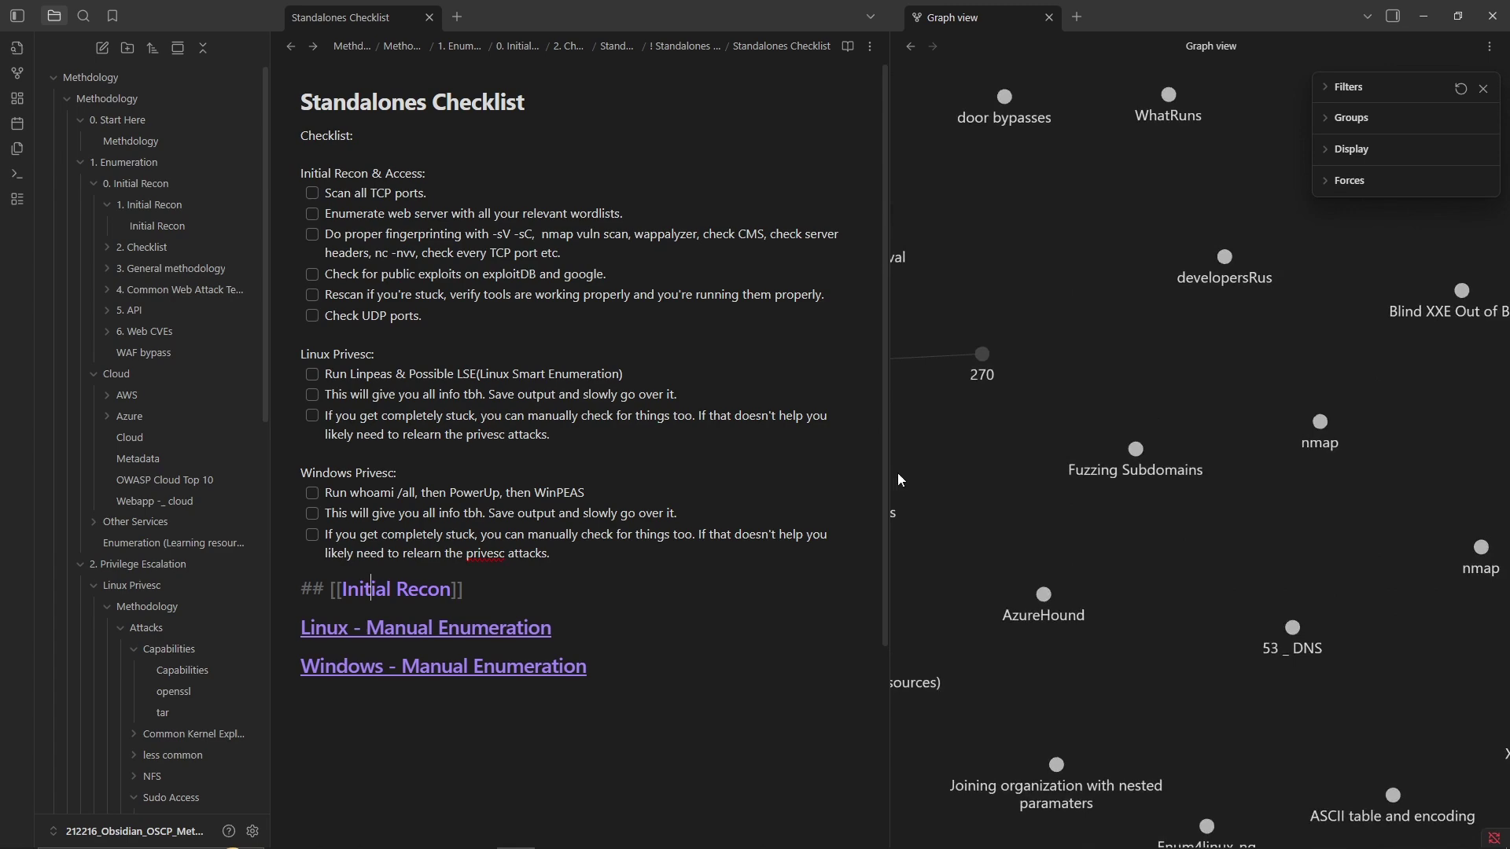
Close the graph view and open the Methdology note under 0. Start Here.
{"action": "scroll", "coordinate": [1013, 409], "scroll_direction": "down", "scroll_amount": 5}
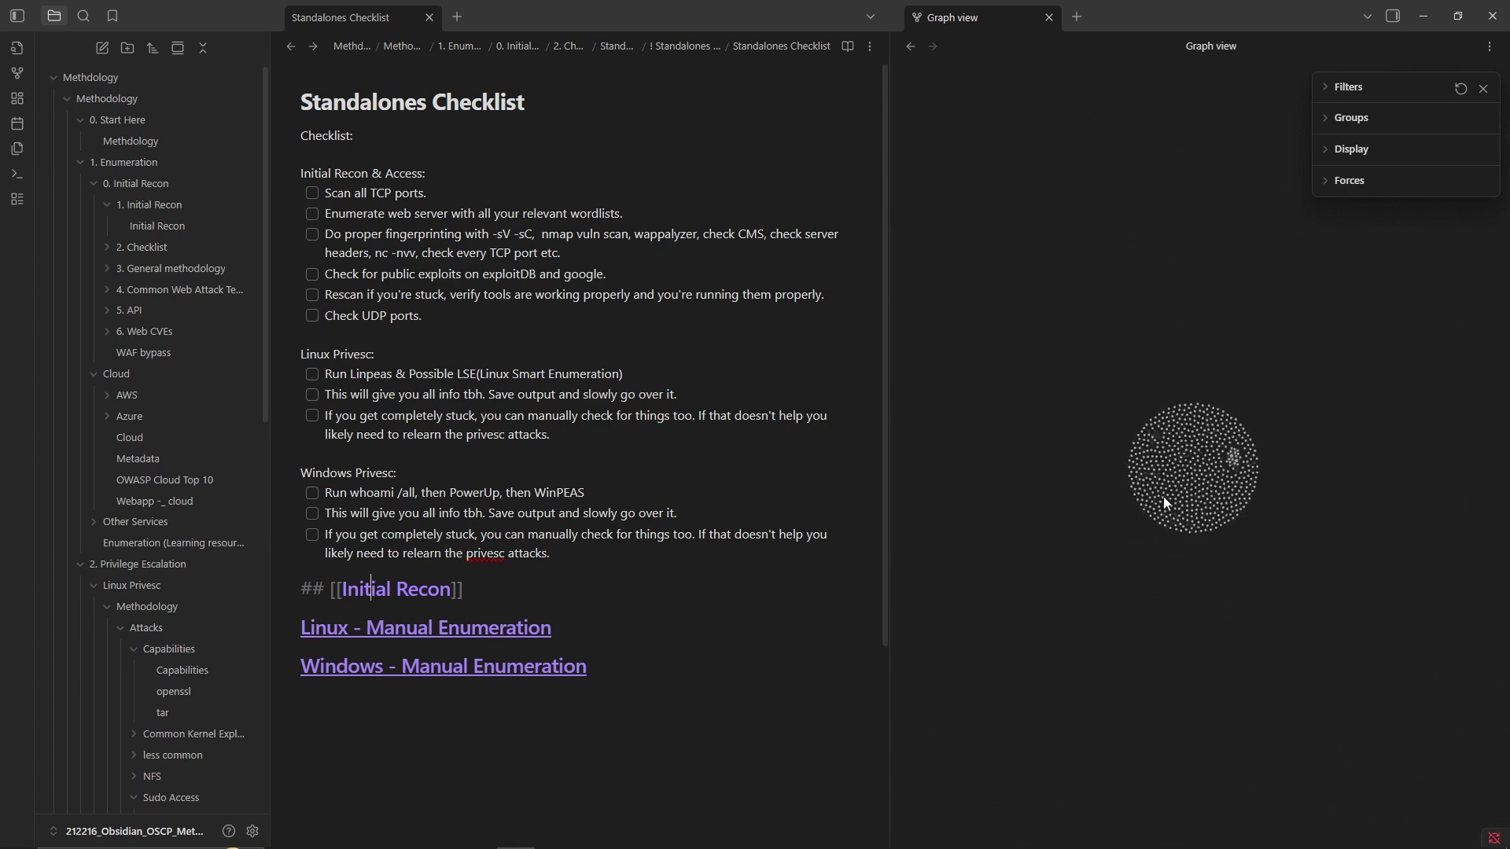
{"action": "scroll", "coordinate": [1165, 503], "scroll_direction": "up", "scroll_amount": 5}
{"action": "left_click", "coordinate": [1048, 17]}
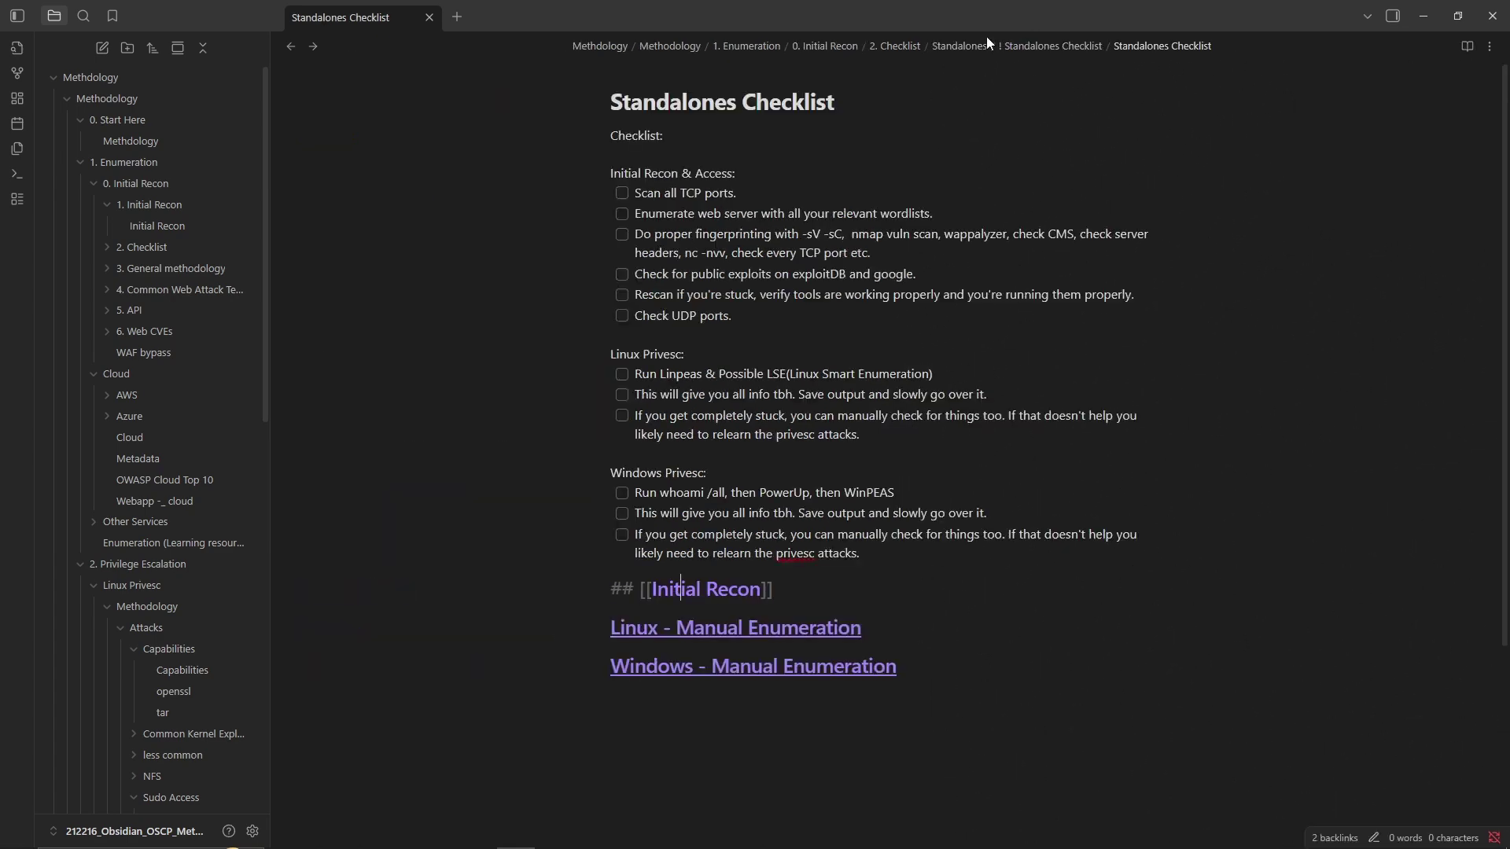
{"action": "left_click", "coordinate": [168, 143]}
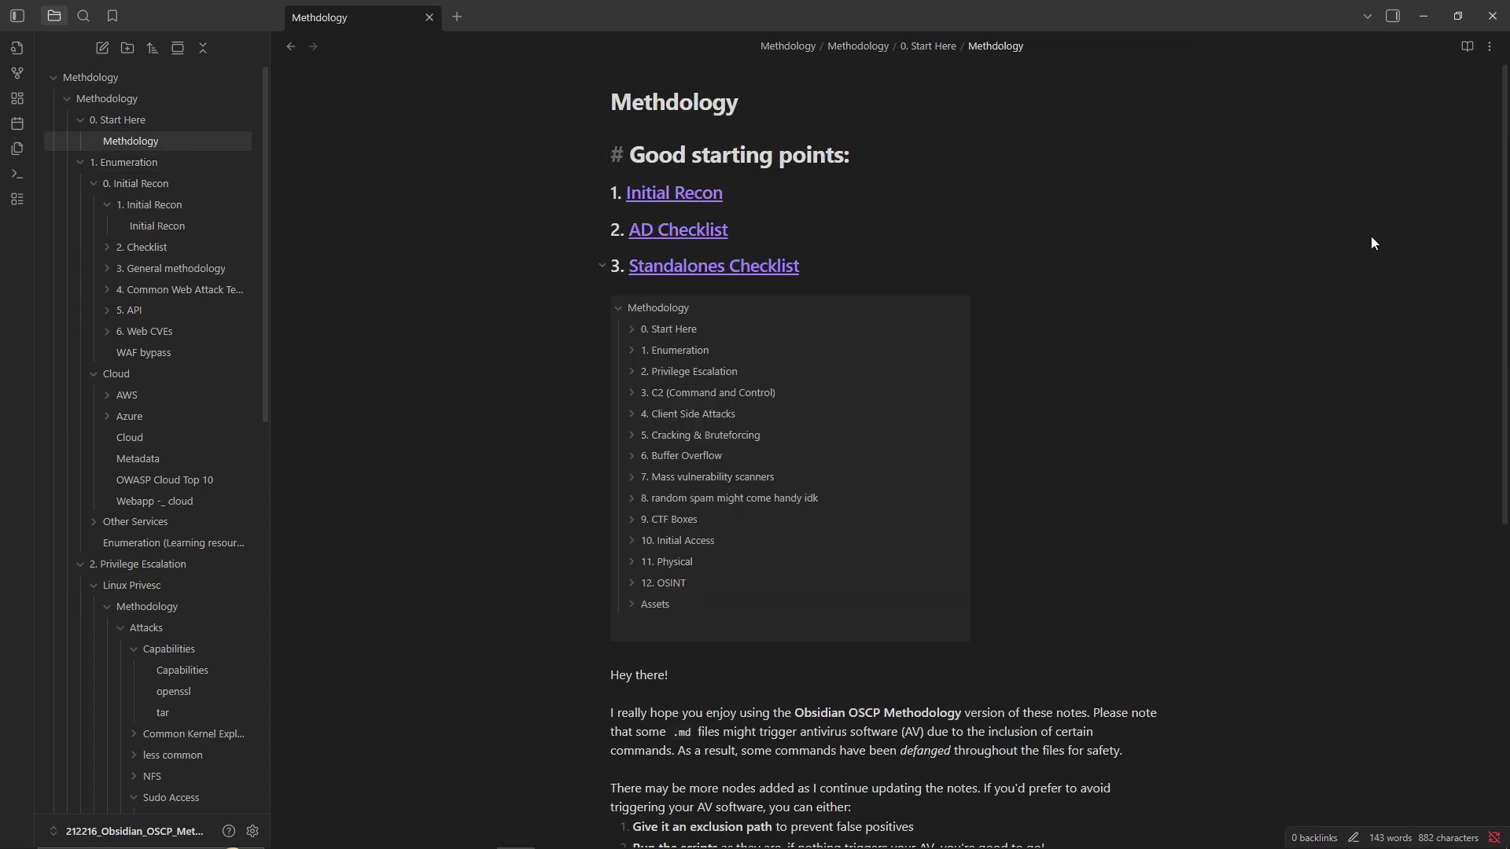
Bring CherryTree back, scroll through its notebook, then minimize it to reveal Obsidian.
{"action": "key", "text": "alt+Tab"}
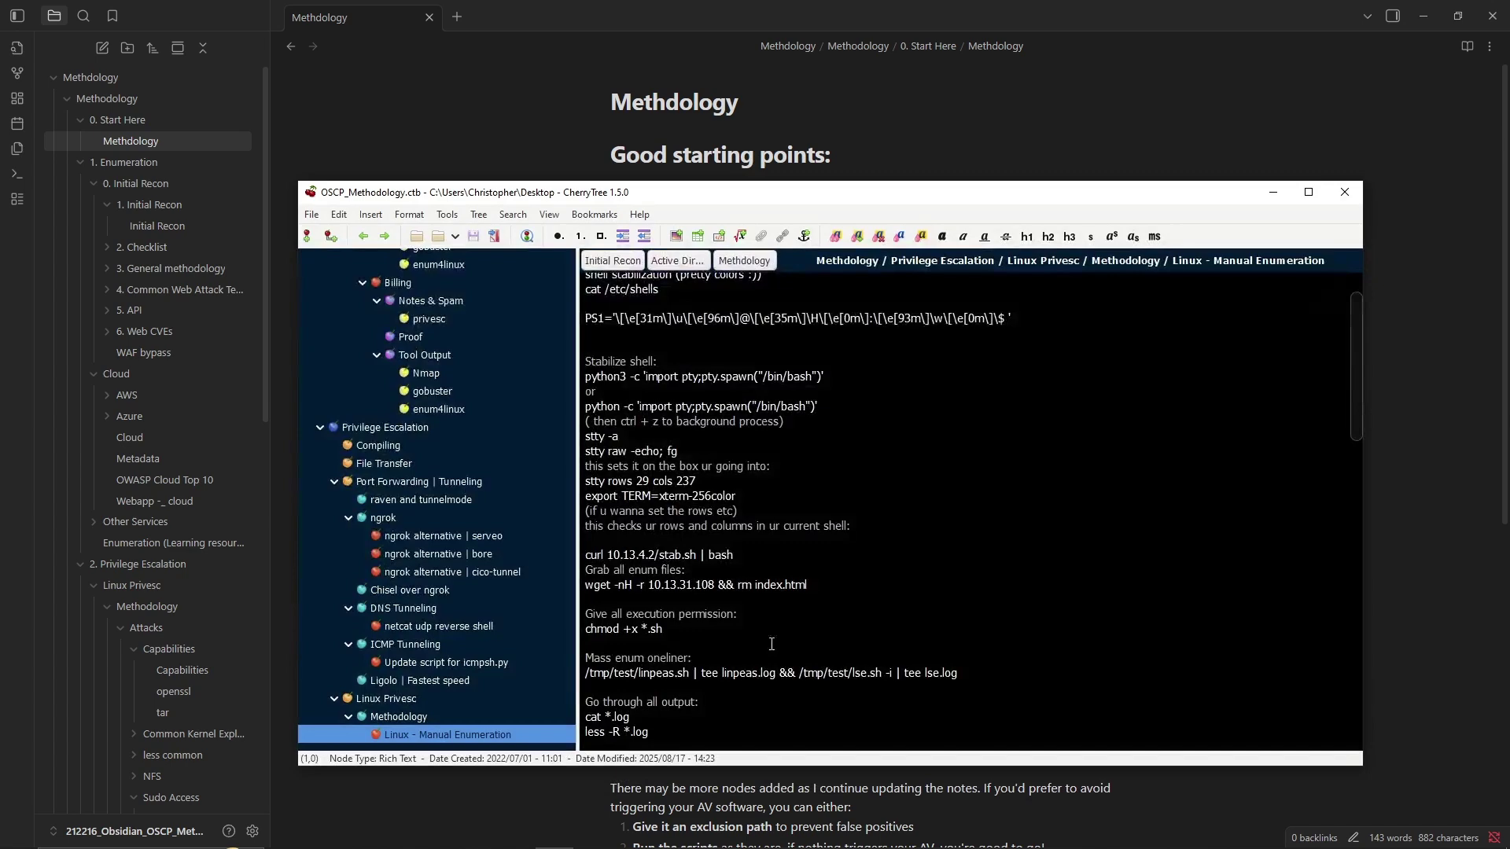
{"action": "scroll", "coordinate": [565, 508], "scroll_direction": "down", "scroll_amount": 10}
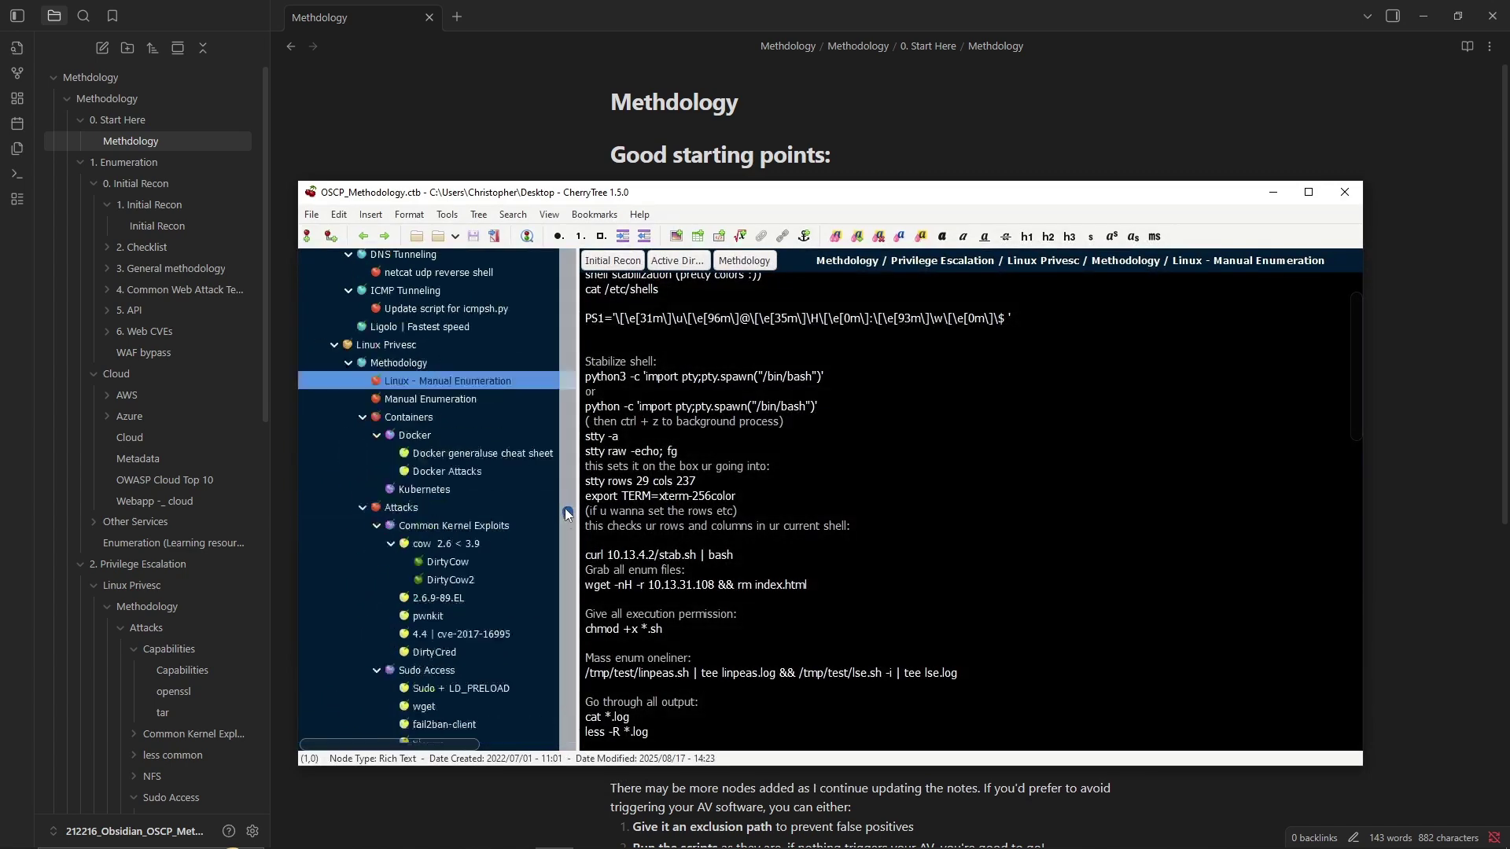
{"action": "scroll", "coordinate": [556, 669], "scroll_direction": "up", "scroll_amount": 5}
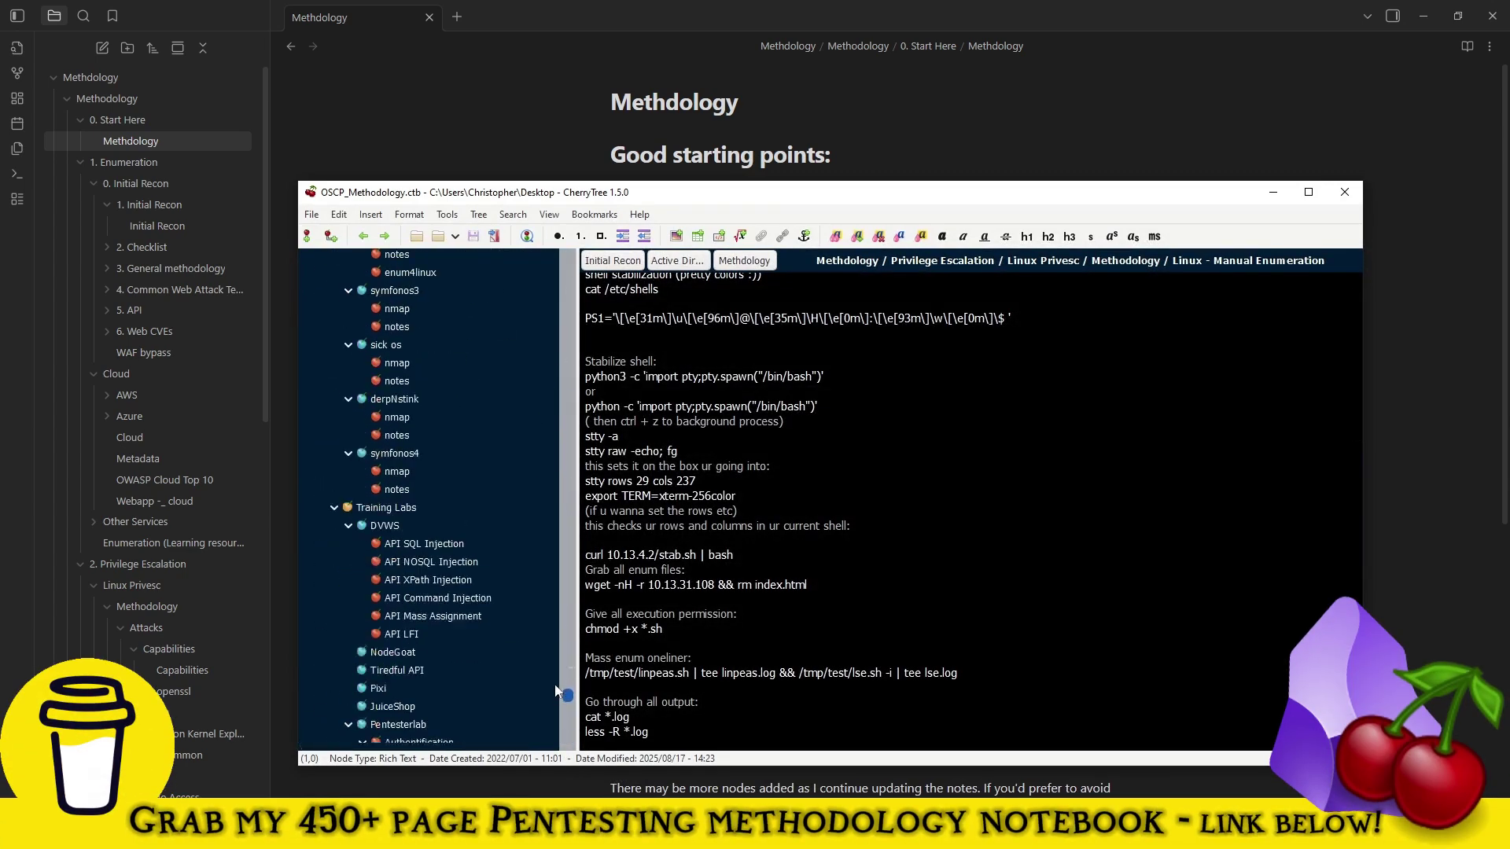
{"action": "scroll", "coordinate": [563, 614], "scroll_direction": "up", "scroll_amount": 4}
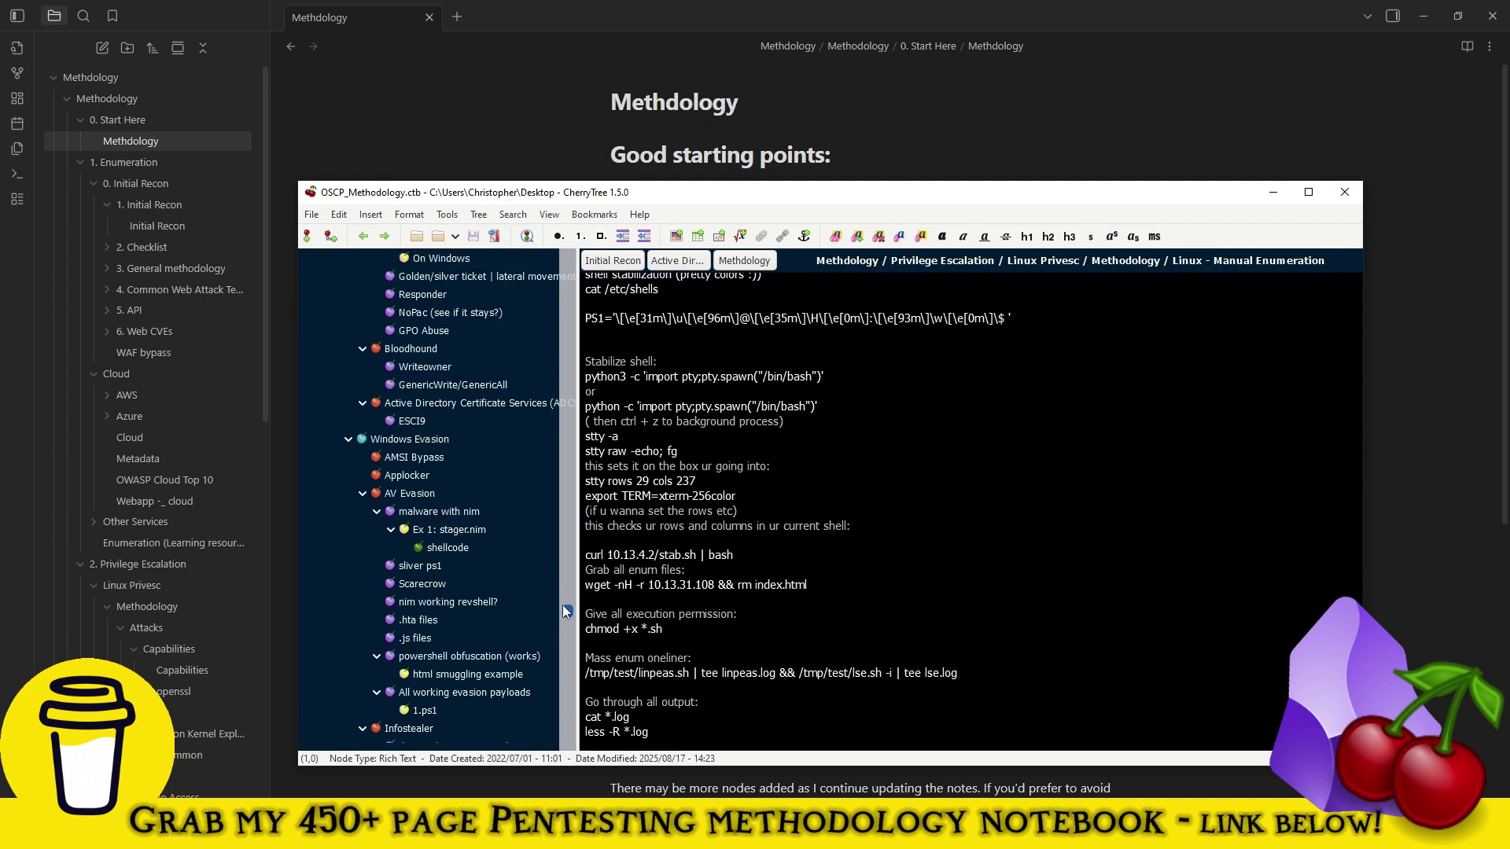
{"action": "left_click_drag", "start_coordinate": [563, 606], "coordinate": [568, 324]}
{"action": "scroll", "coordinate": [567, 324], "scroll_direction": "down", "scroll_amount": 8}
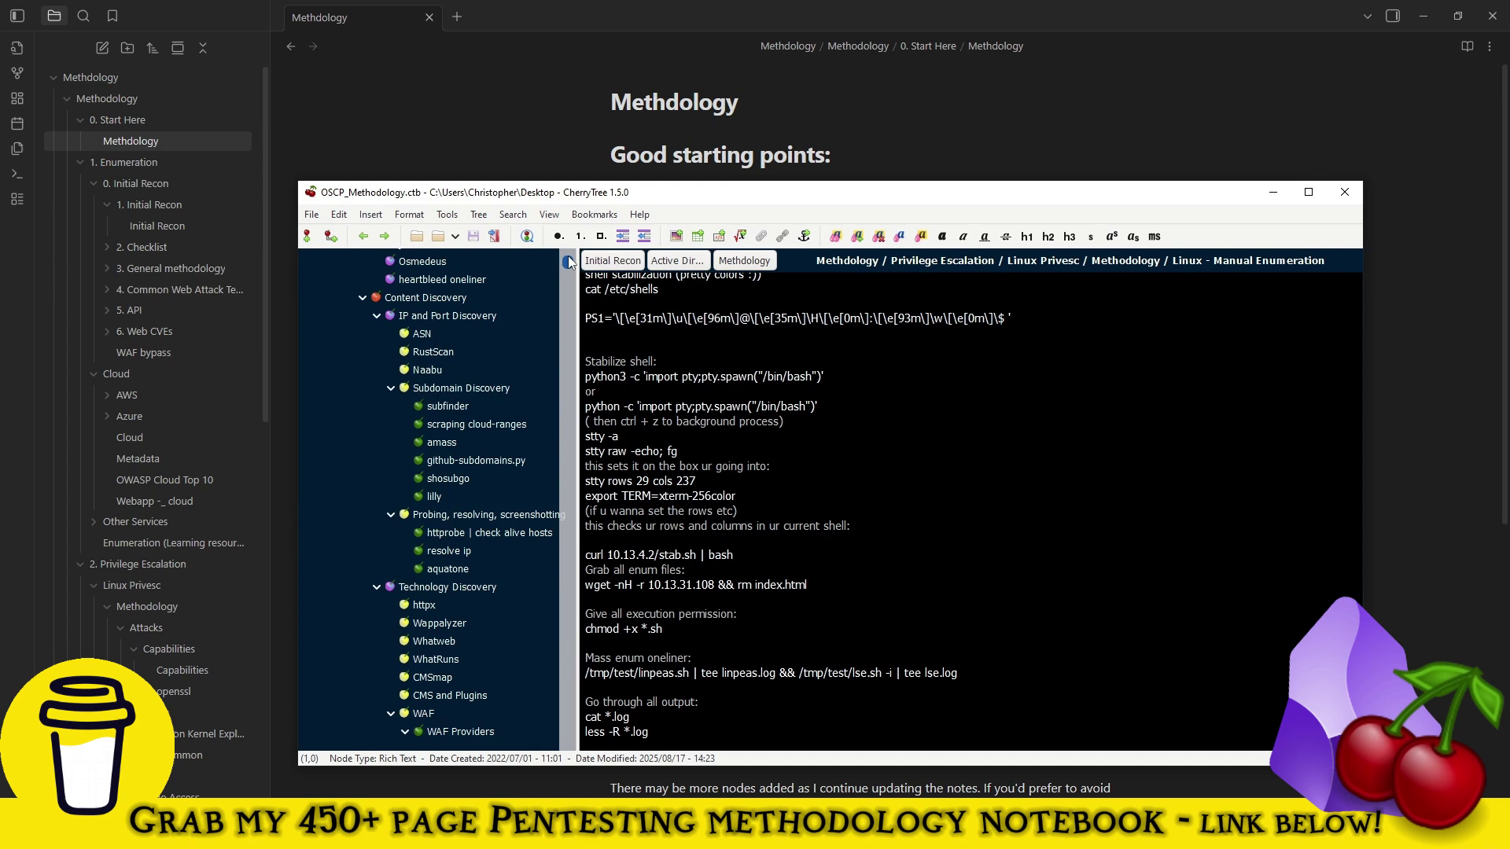
{"action": "left_click_drag", "start_coordinate": [568, 411], "coordinate": [561, 440]}
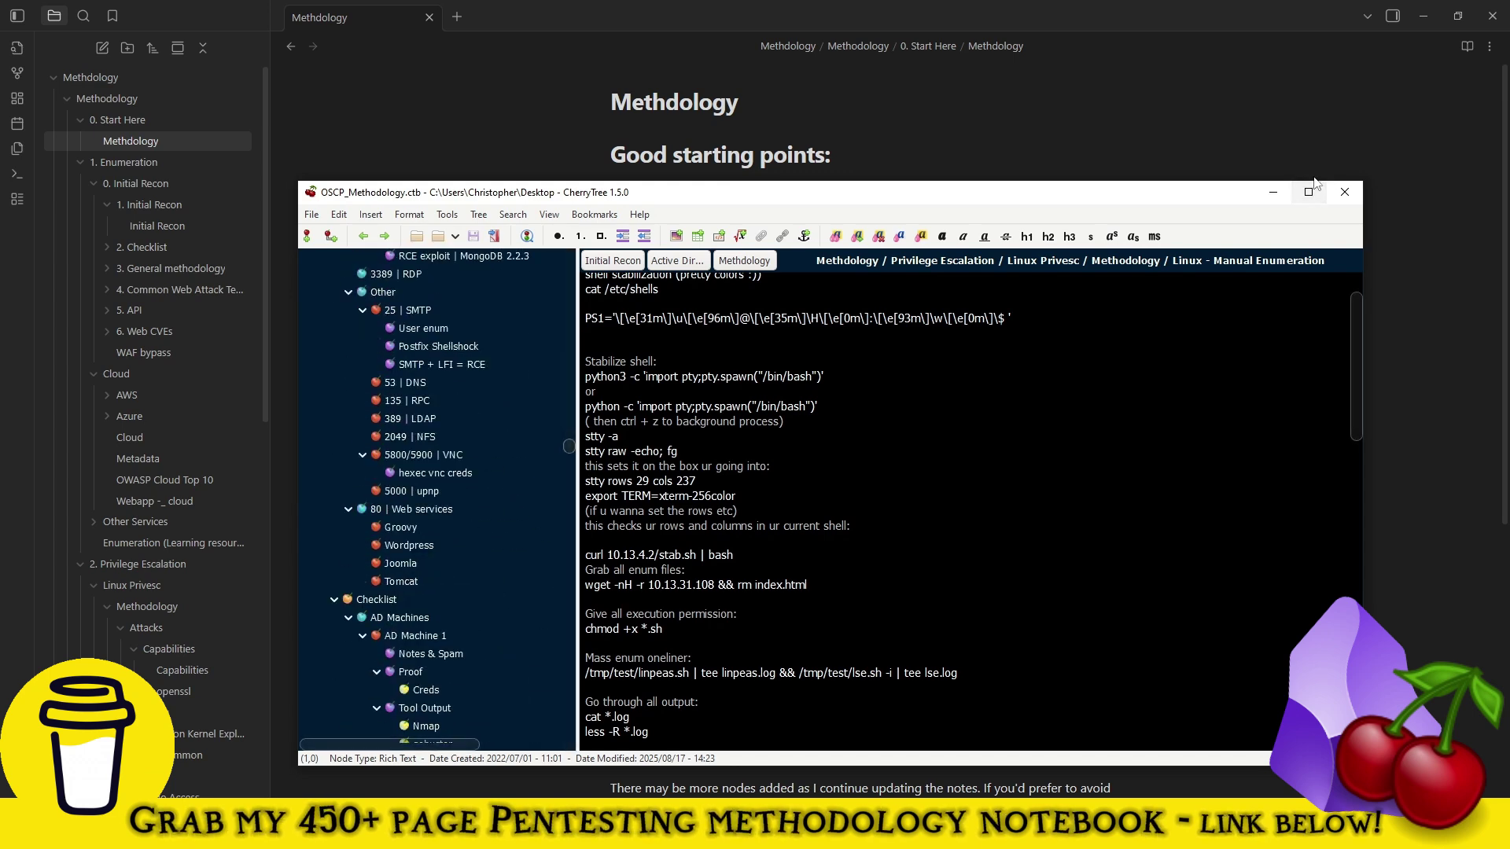
{"action": "left_click", "coordinate": [1272, 197]}
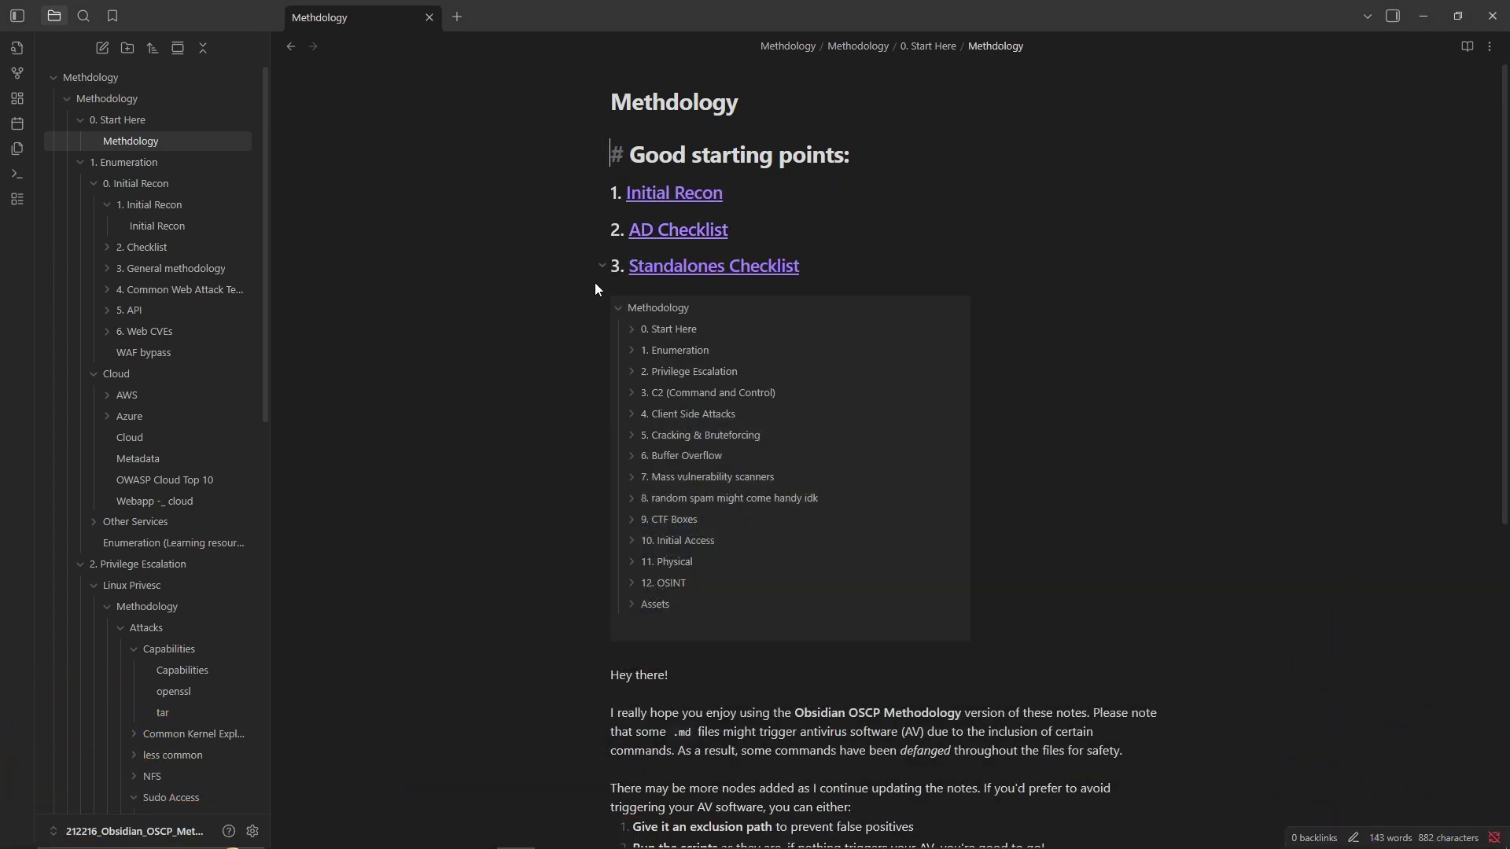
Reveal the third starting point's markdown, then reach Initial Recon via the Methdology link.
{"action": "left_click", "coordinate": [933, 264]}
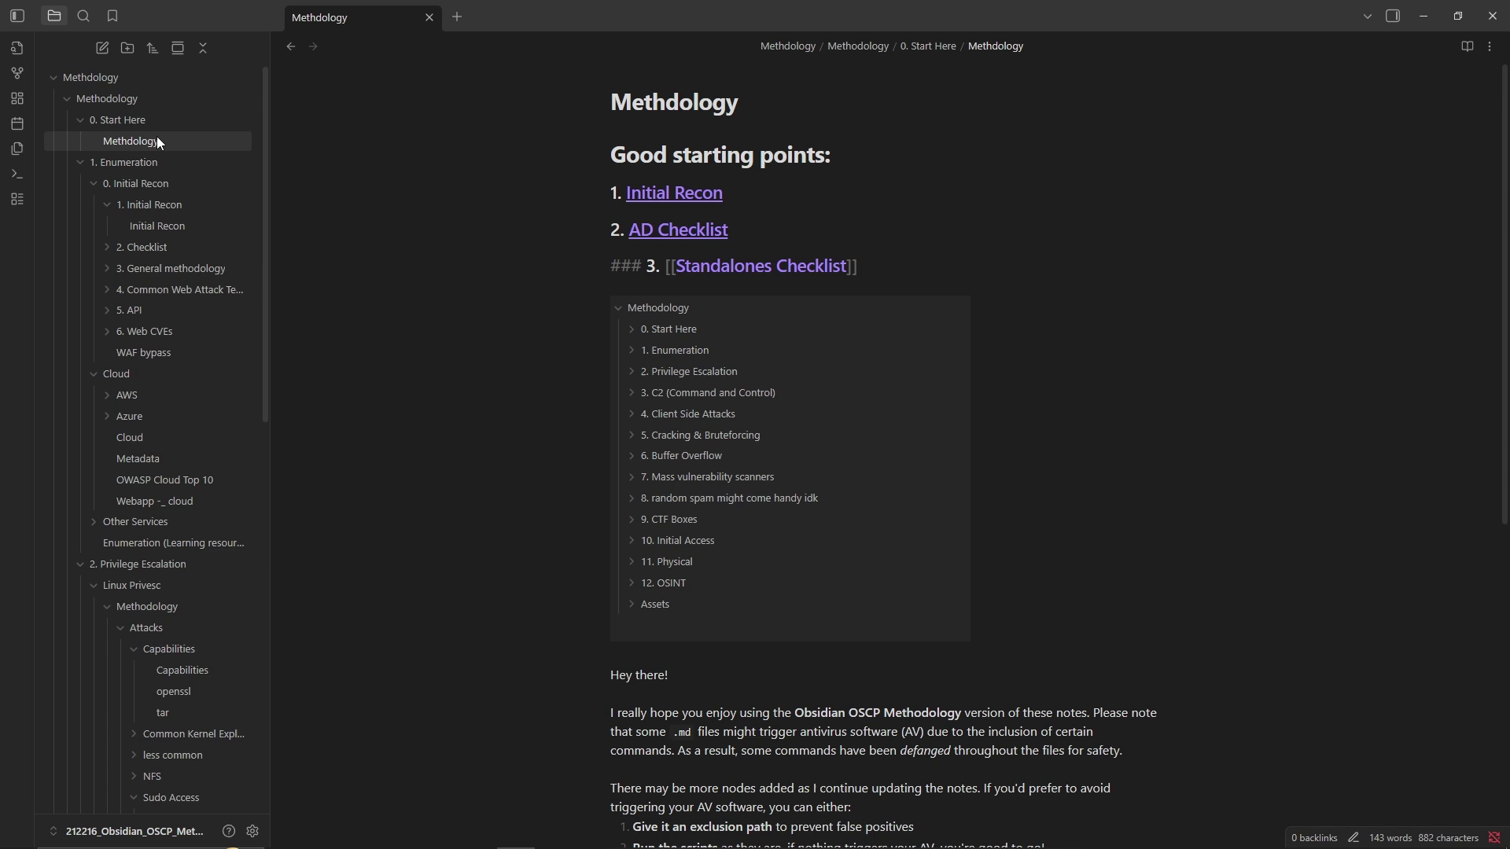
{"action": "left_click", "coordinate": [163, 217]}
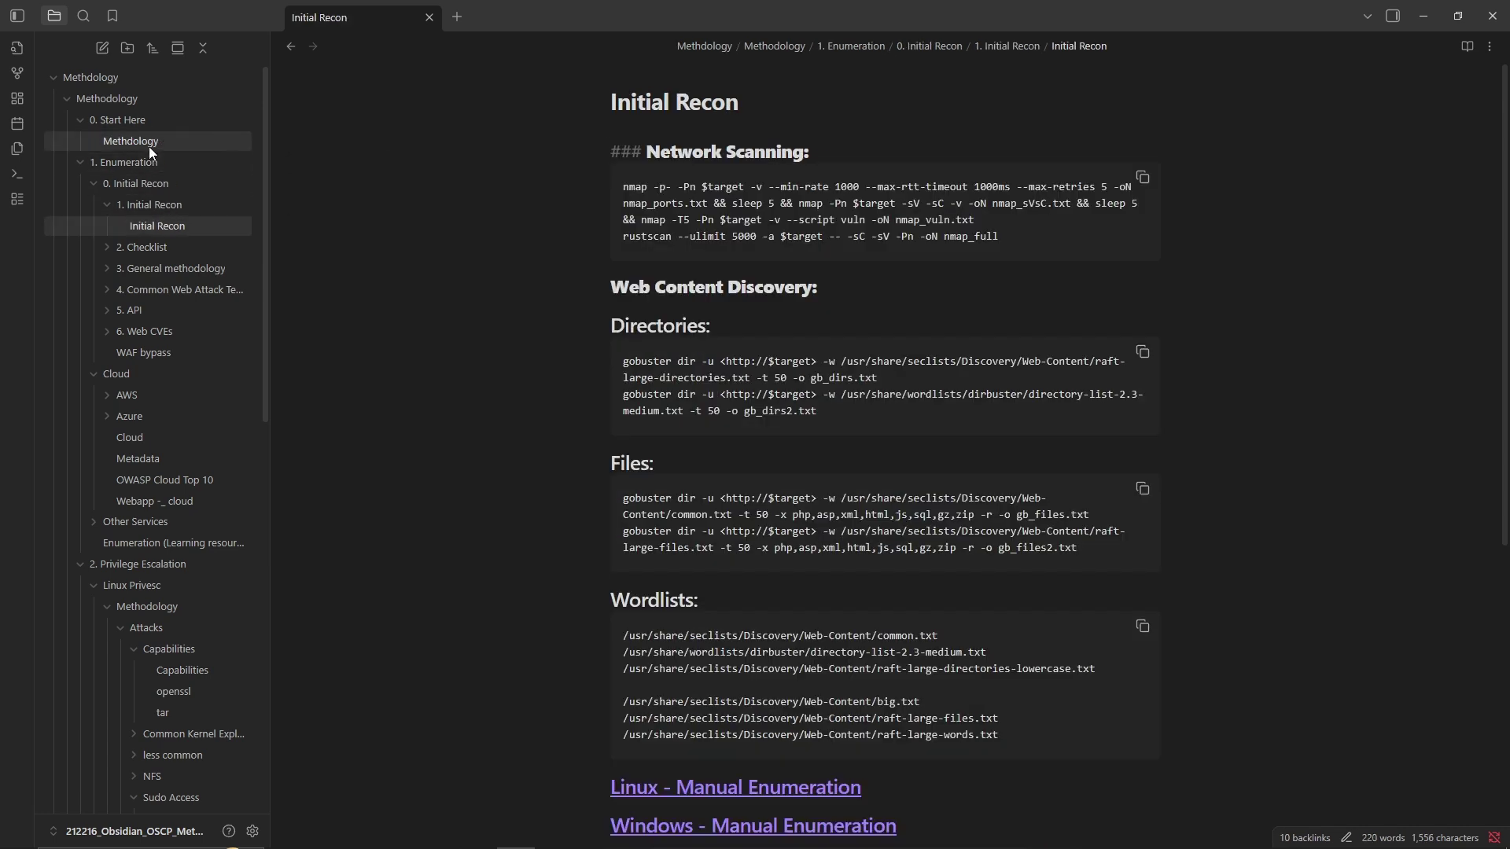
{"action": "left_click", "coordinate": [149, 146]}
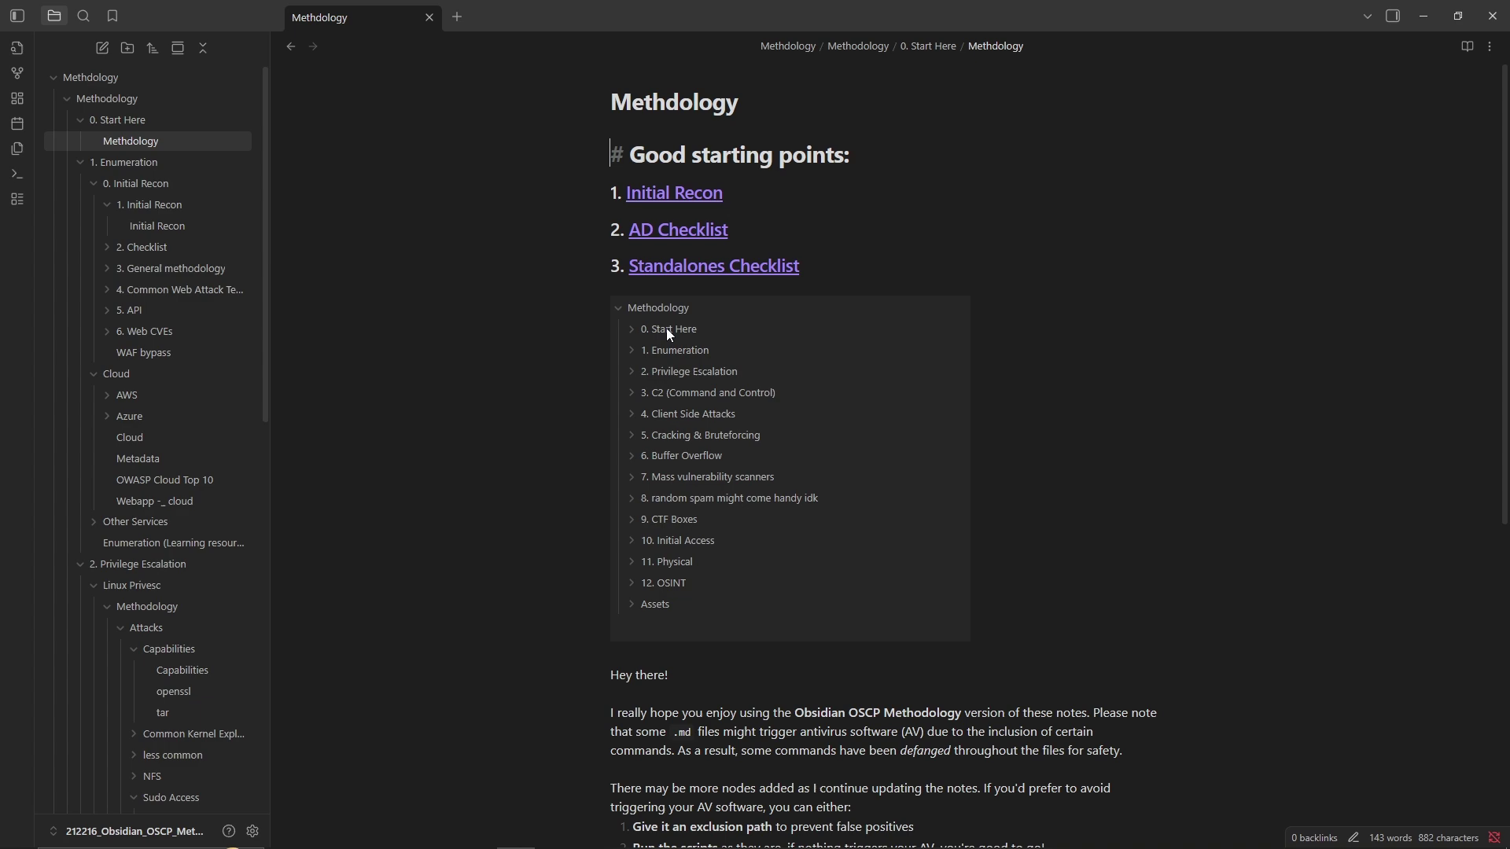
{"action": "left_click", "coordinate": [670, 196]}
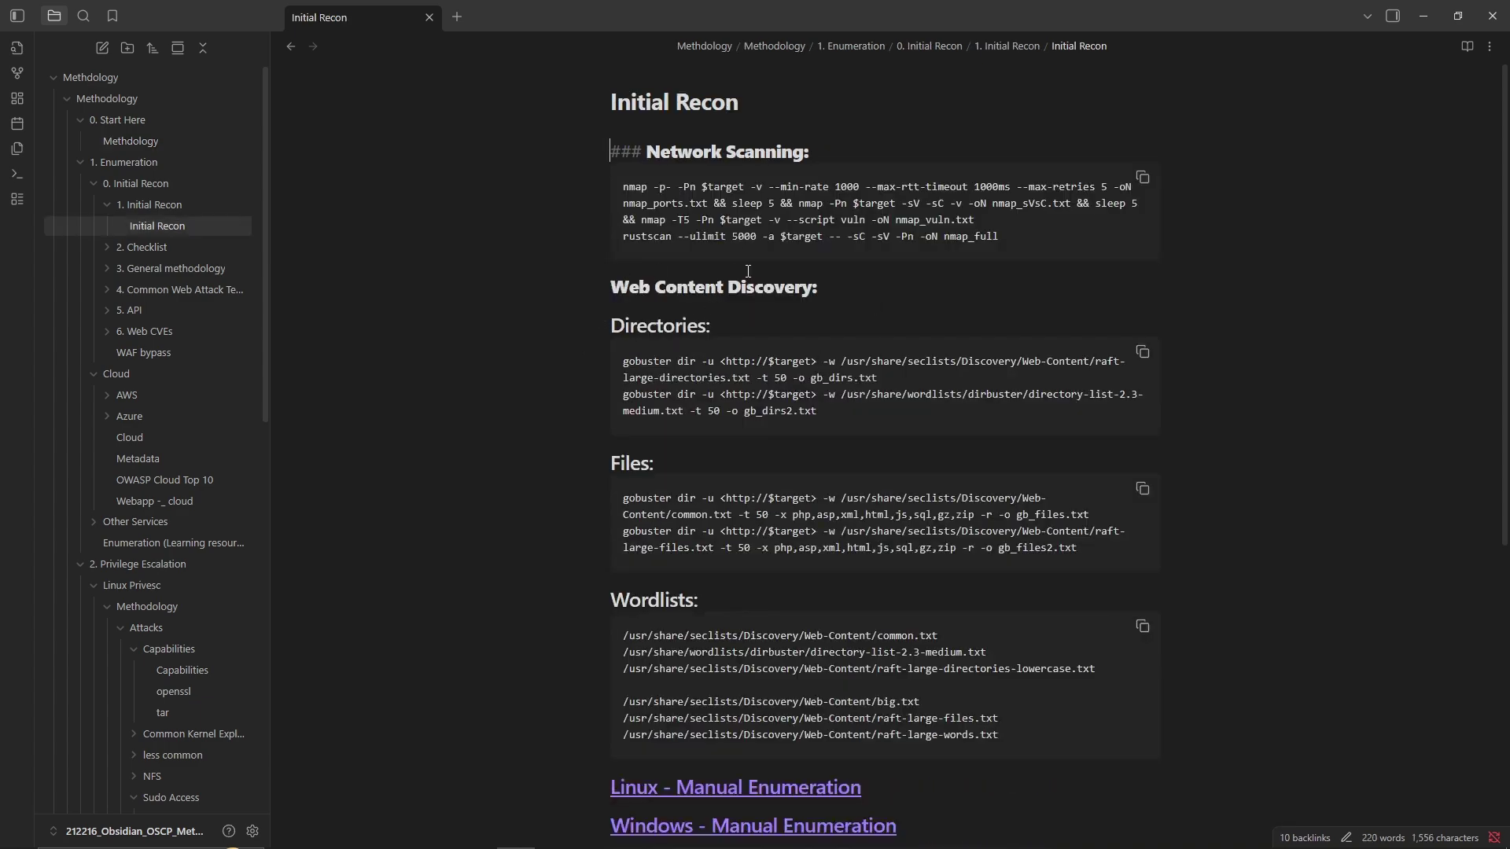
{"action": "scroll", "coordinate": [602, 326], "scroll_direction": "down", "scroll_amount": 1}
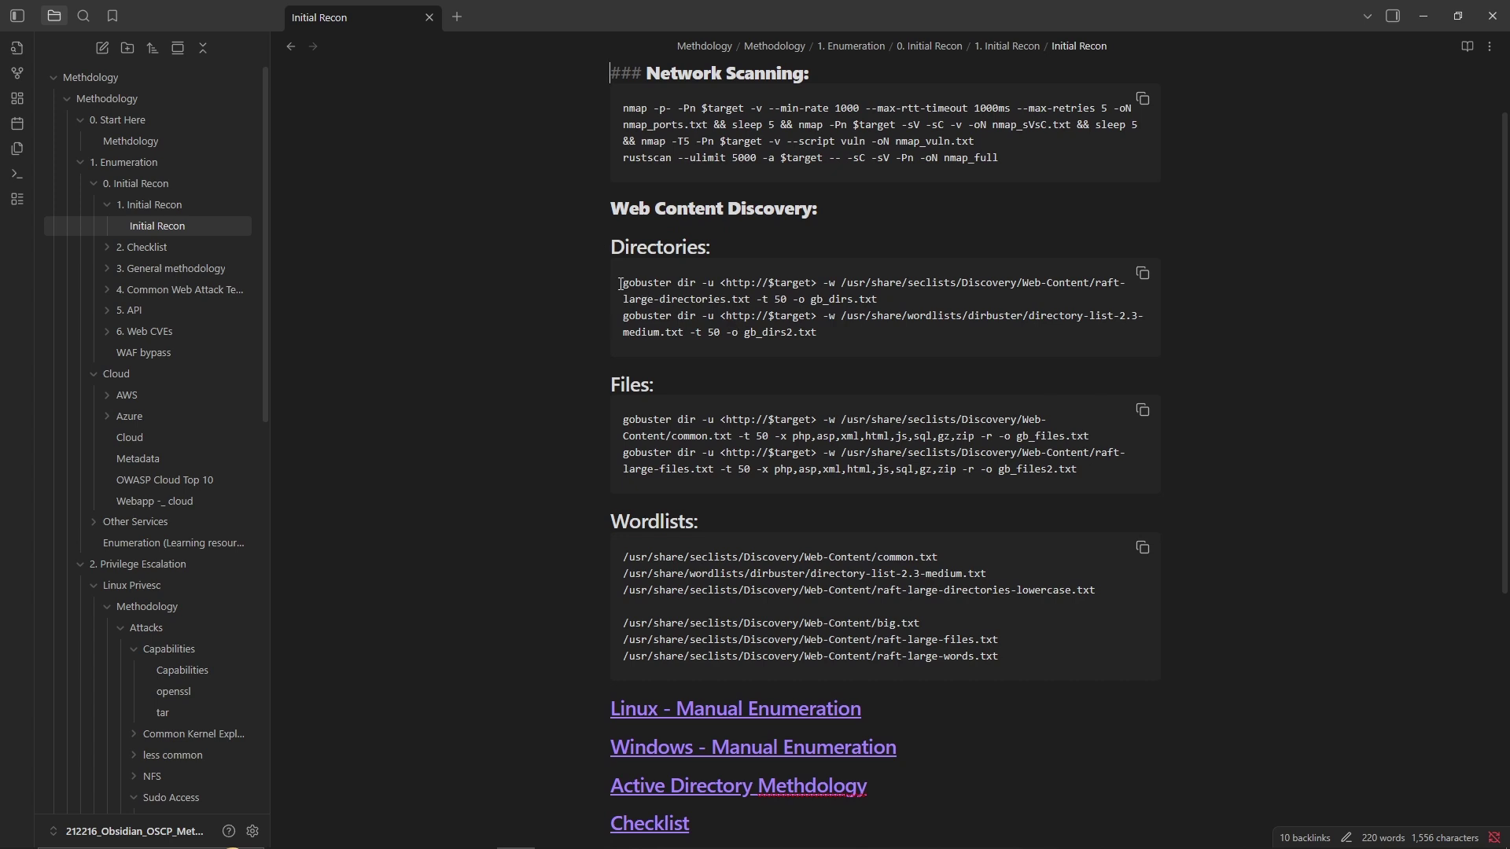
{"action": "left_click", "coordinate": [744, 295]}
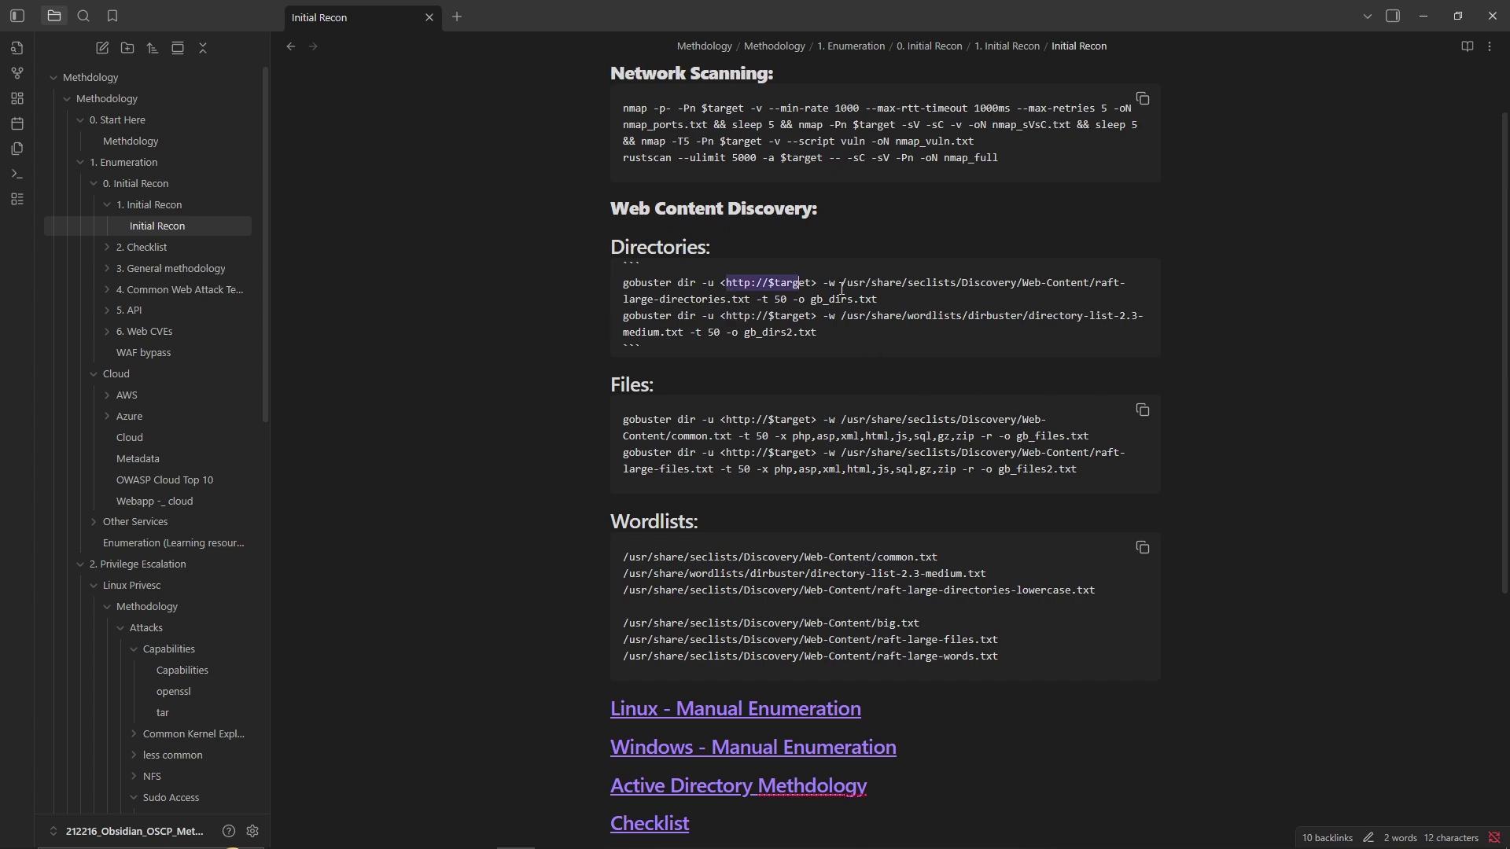
{"action": "left_click_drag", "start_coordinate": [634, 420], "coordinate": [1044, 472]}
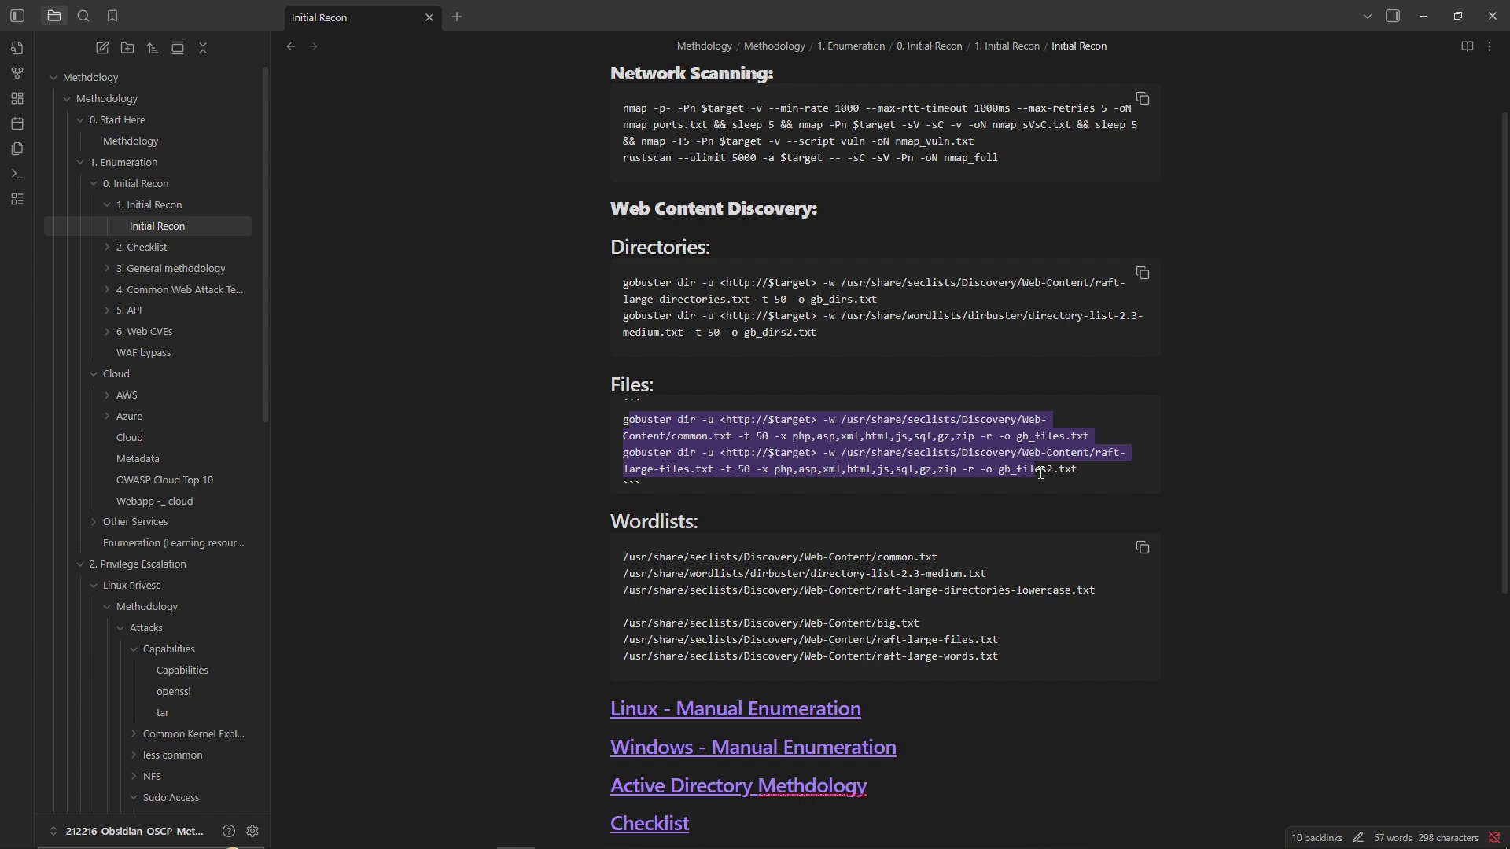
{"action": "left_click", "coordinate": [1044, 472]}
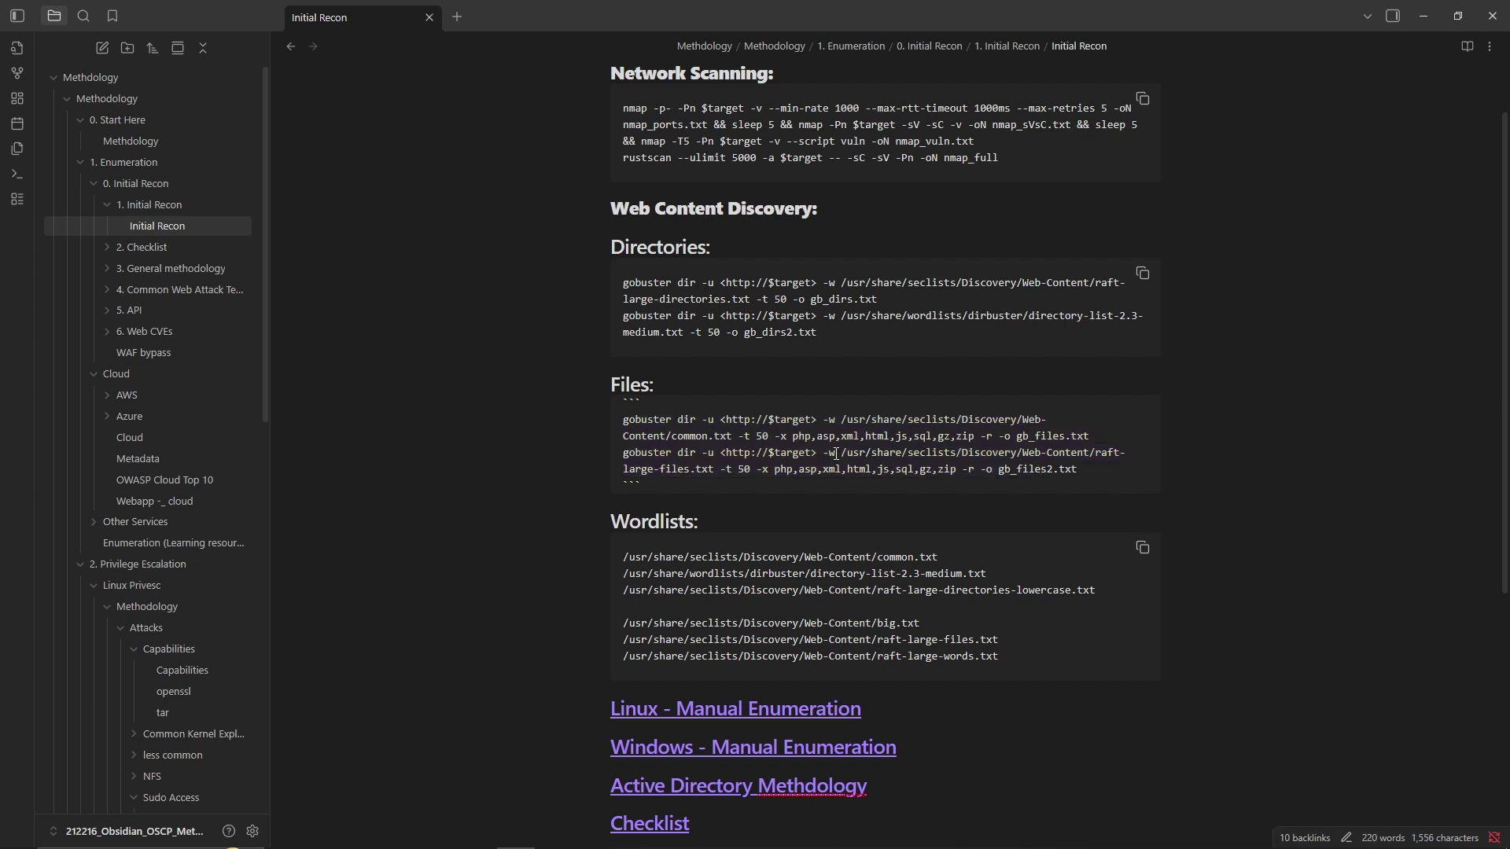
{"action": "left_click_drag", "start_coordinate": [836, 454], "coordinate": [1096, 472]}
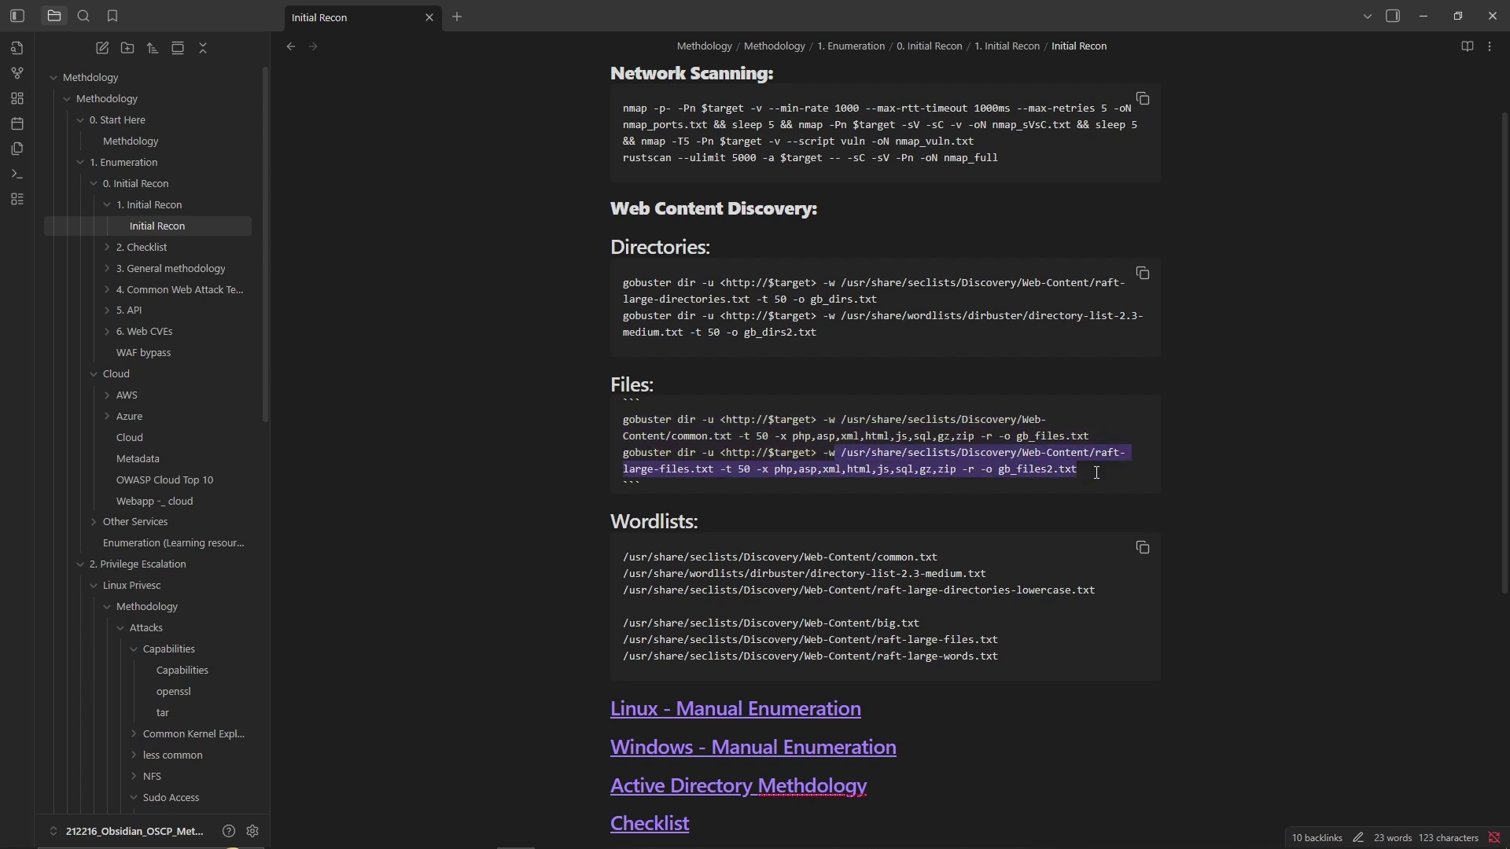
{"action": "left_click", "coordinate": [891, 471]}
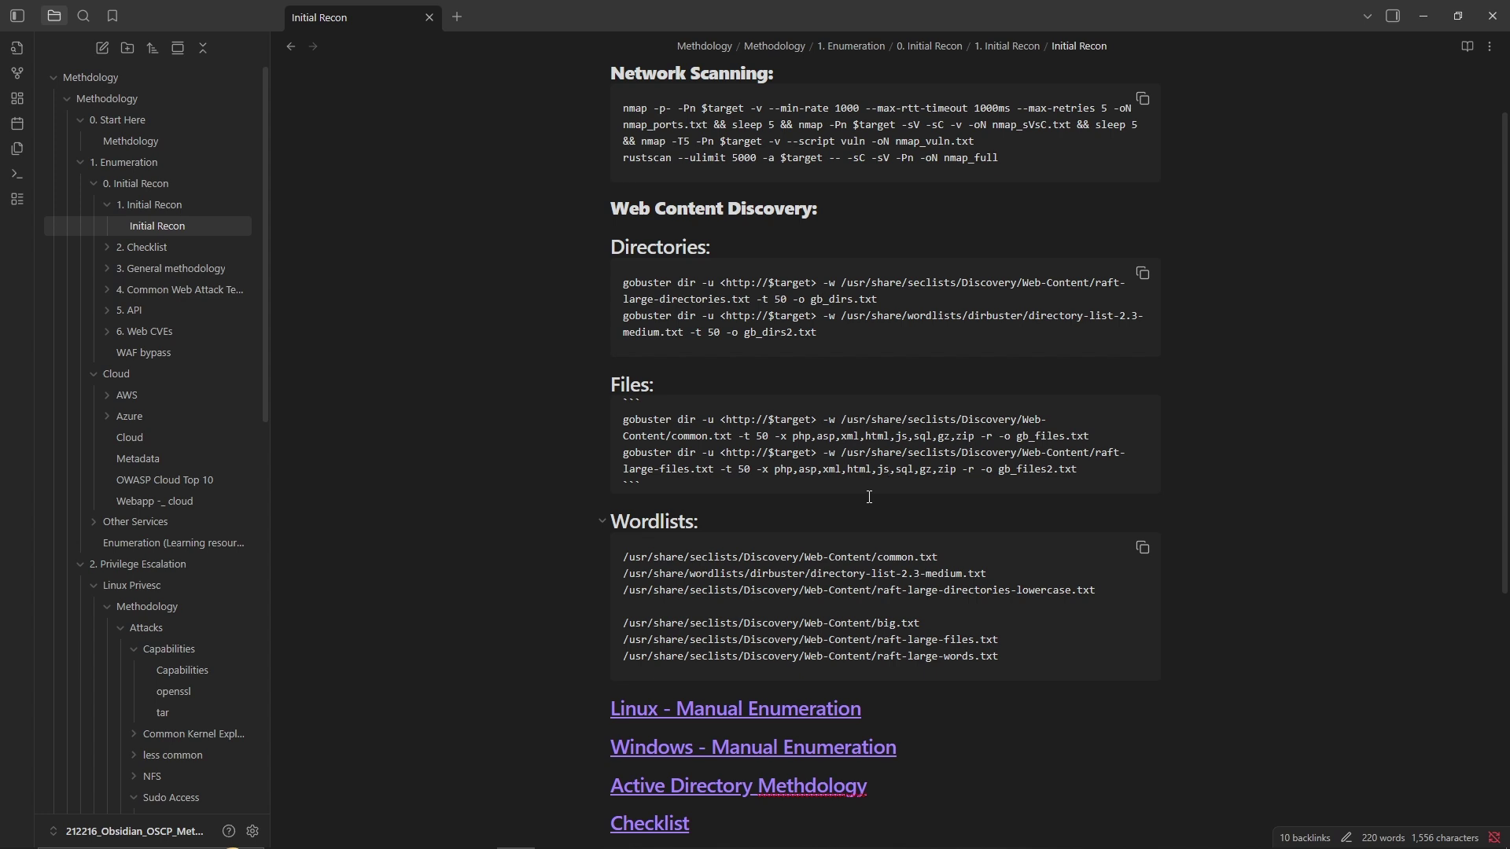
{"action": "double_click", "coordinate": [779, 471]}
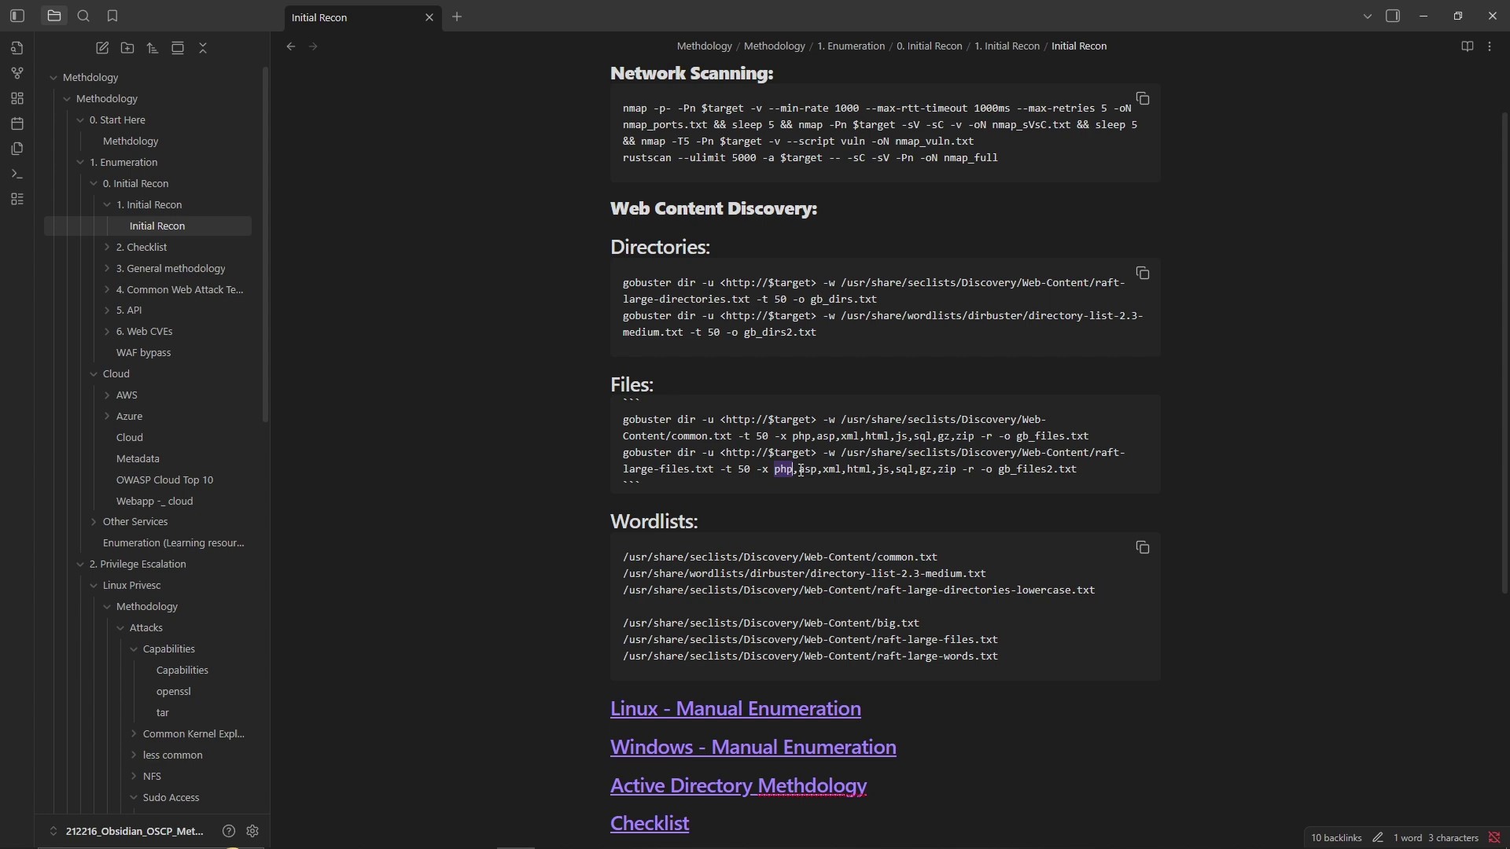
{"action": "left_click", "coordinate": [802, 470]}
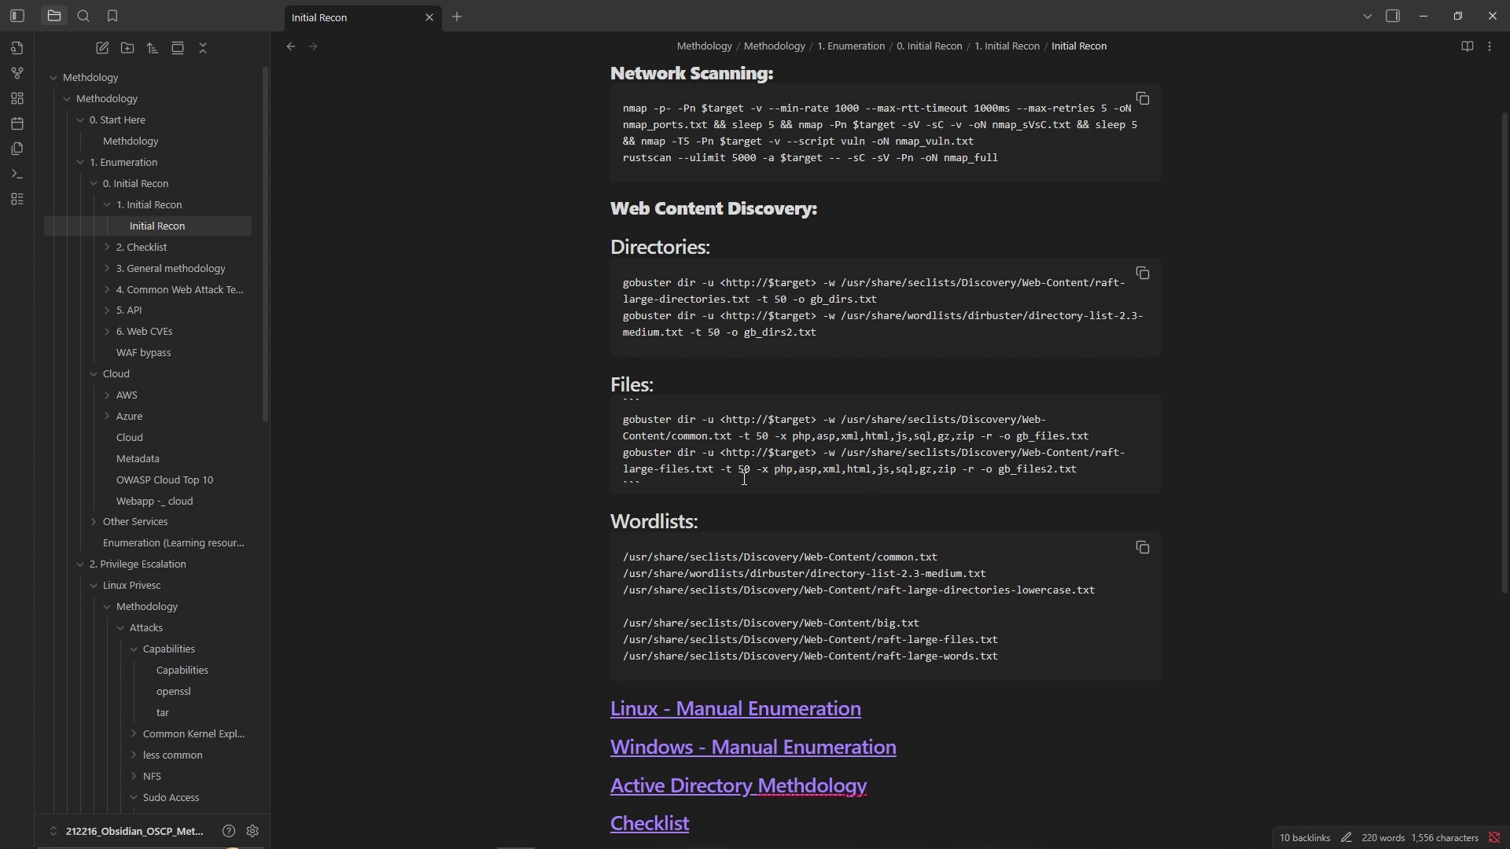
{"action": "scroll", "coordinate": [559, 319], "scroll_direction": "up", "scroll_amount": 2}
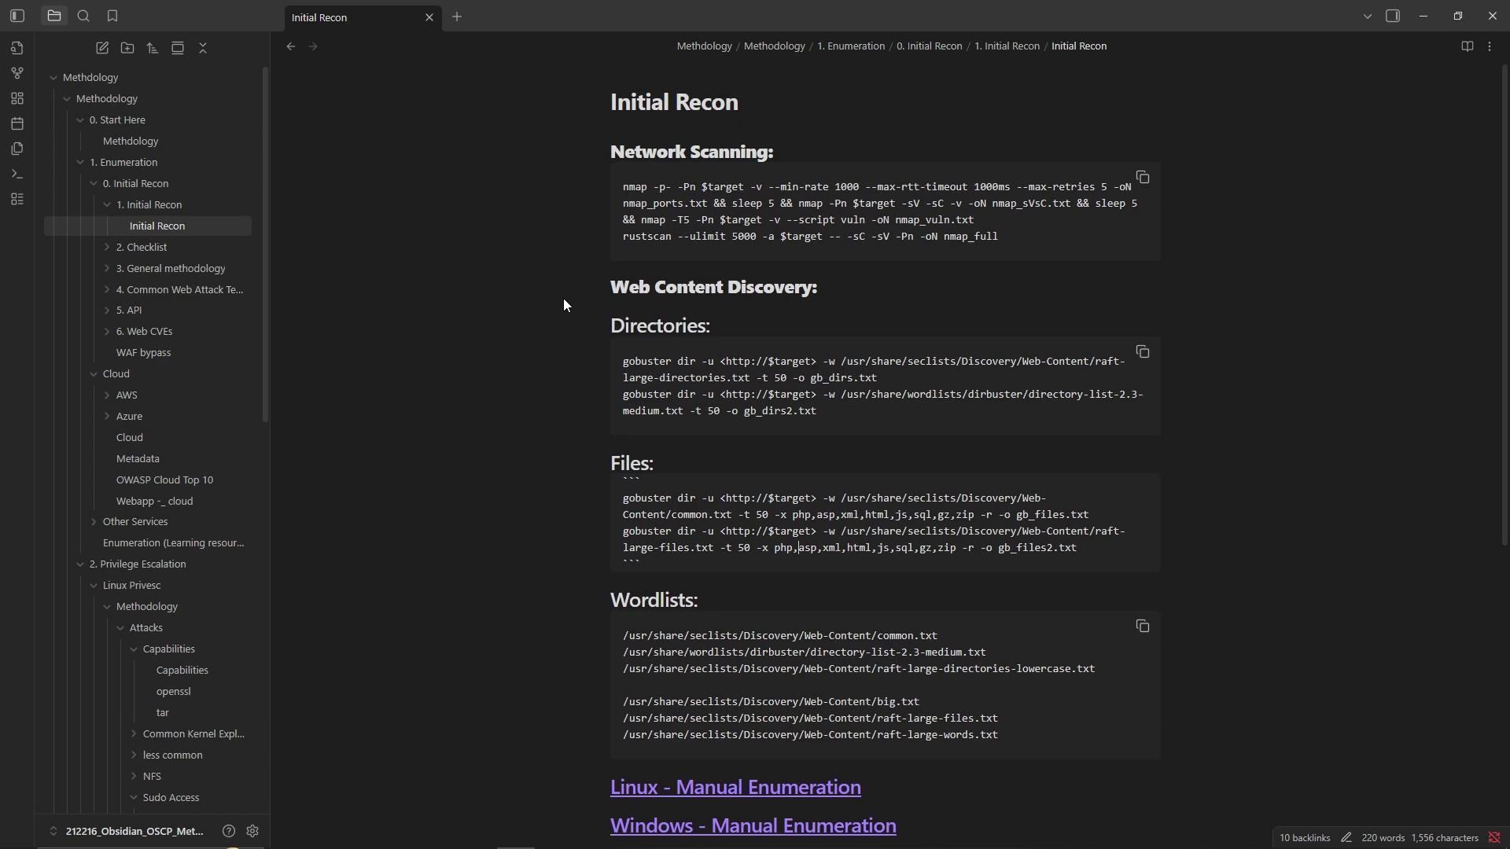
{"action": "scroll", "coordinate": [563, 305], "scroll_direction": "down", "scroll_amount": 10}
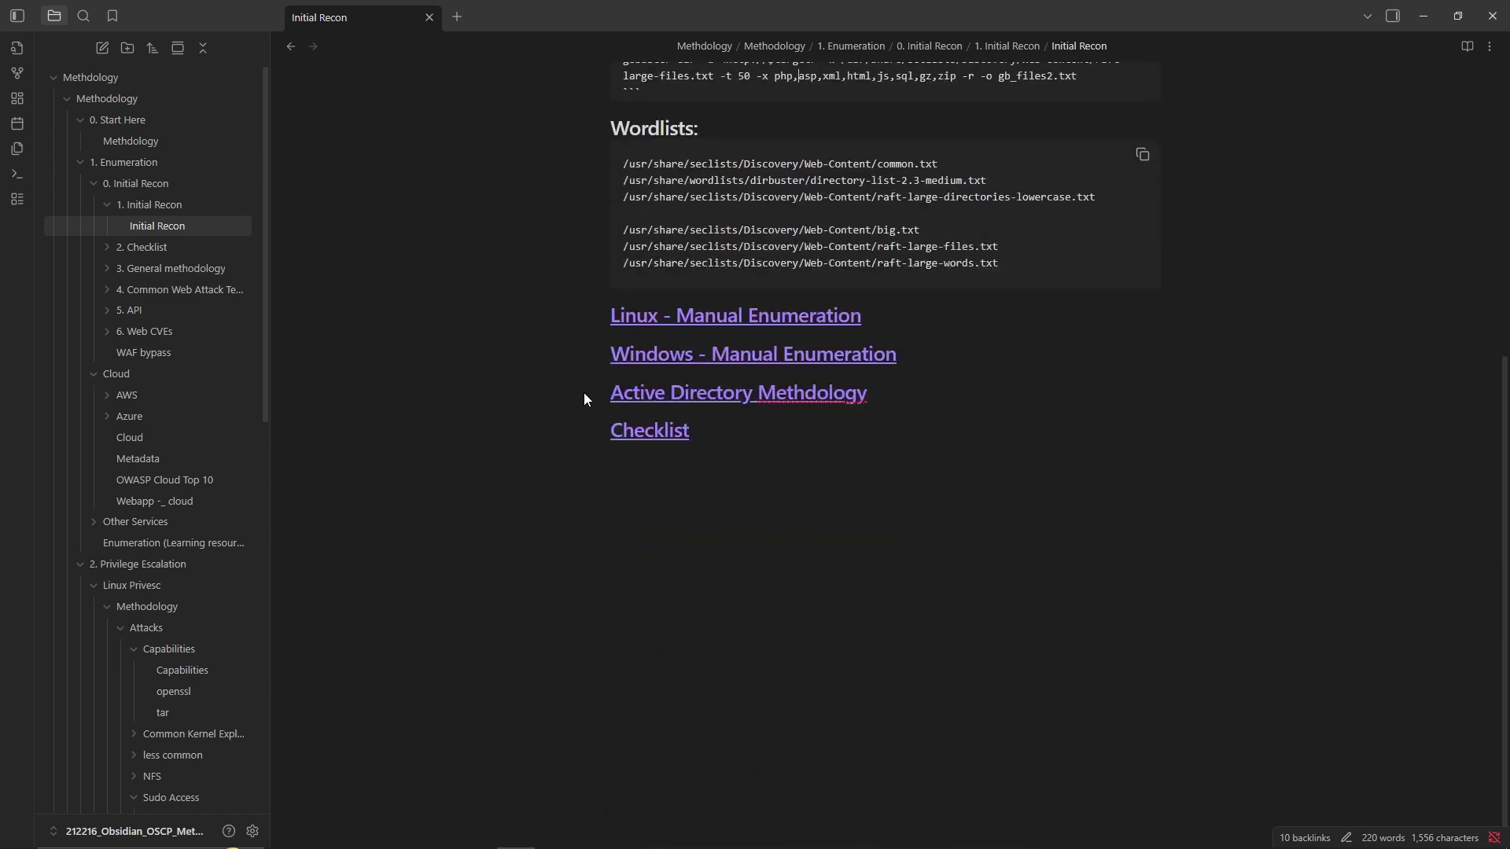
{"action": "scroll", "coordinate": [584, 394], "scroll_direction": "up", "scroll_amount": 6}
{"action": "left_click_drag", "start_coordinate": [623, 361], "coordinate": [820, 416]}
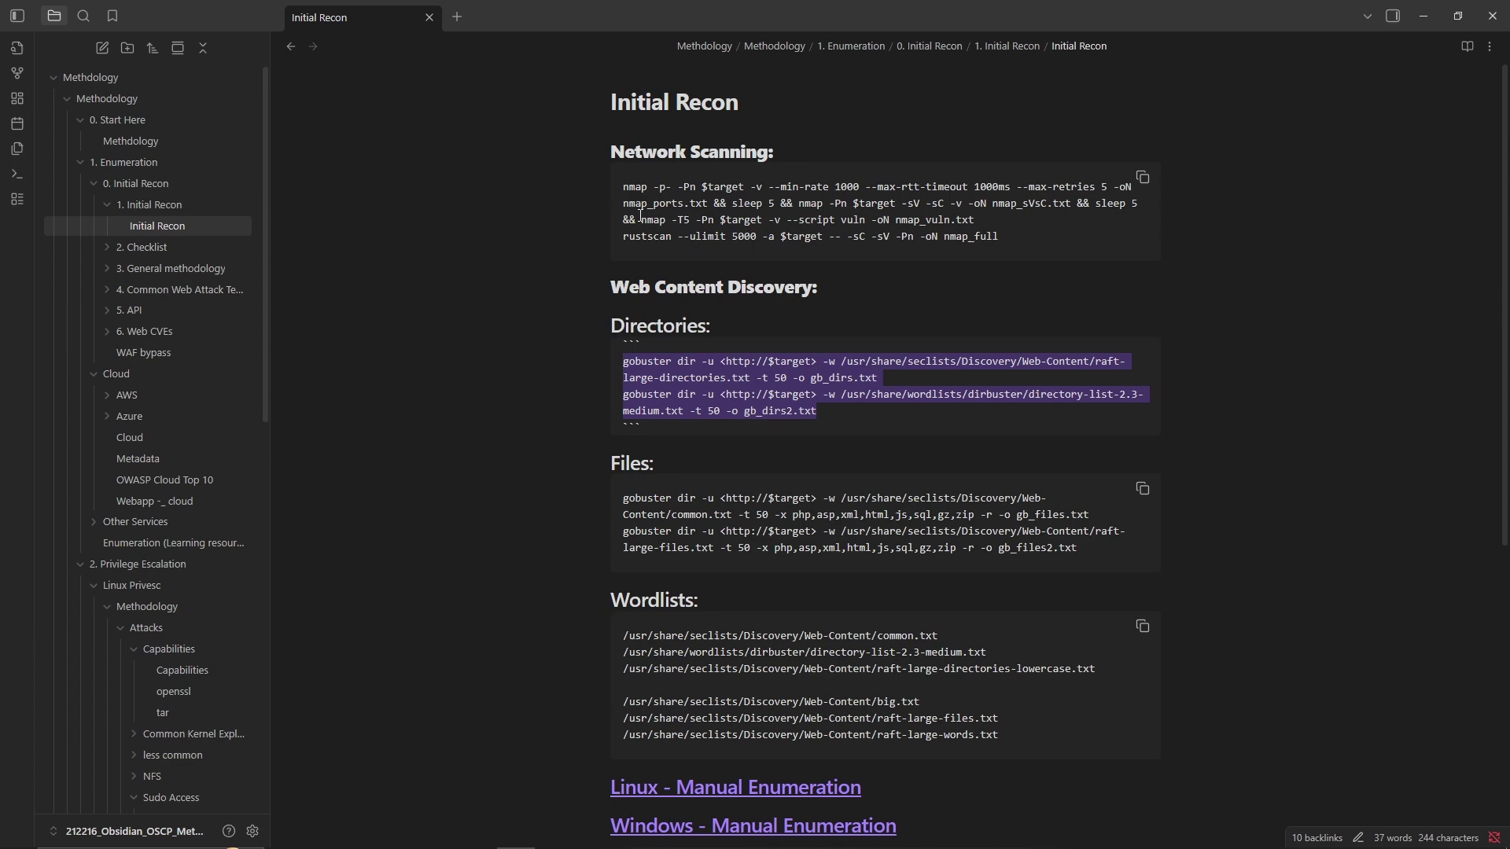
{"action": "scroll", "coordinate": [573, 468], "scroll_direction": "down", "scroll_amount": 4}
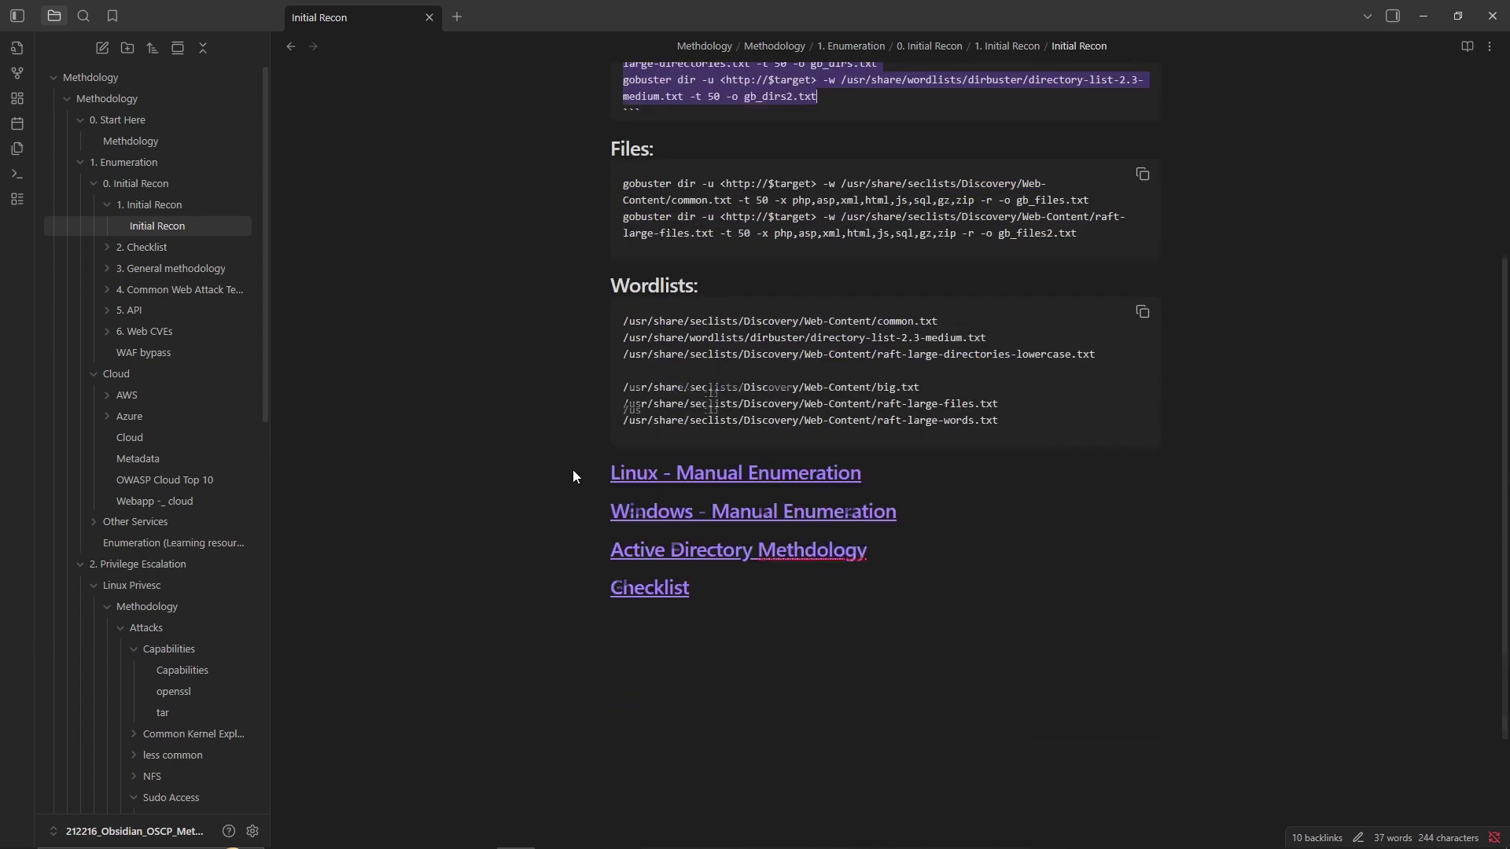
{"action": "scroll", "coordinate": [572, 469], "scroll_direction": "up", "scroll_amount": 4}
{"action": "left_click_drag", "start_coordinate": [624, 187], "coordinate": [998, 236]}
{"action": "left_click", "coordinate": [998, 236]}
{"action": "scroll", "coordinate": [567, 455], "scroll_direction": "down", "scroll_amount": 1}
{"action": "scroll", "coordinate": [566, 454], "scroll_direction": "down", "scroll_amount": 2}
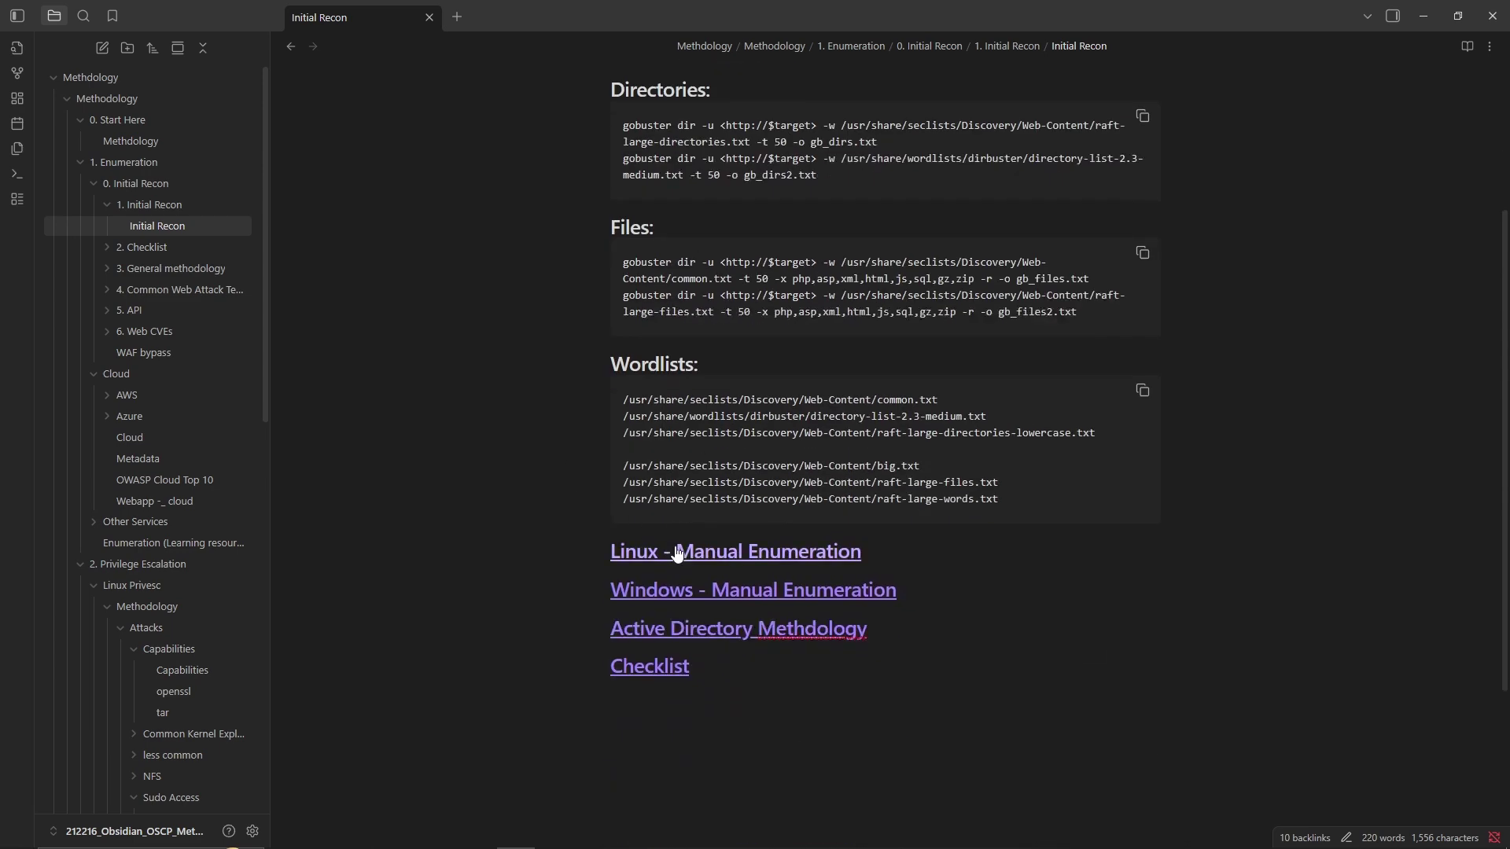
Open Linux - Manual Enumeration, select its shell-stabilization steps, and scroll through the note.
{"action": "left_click", "coordinate": [678, 554]}
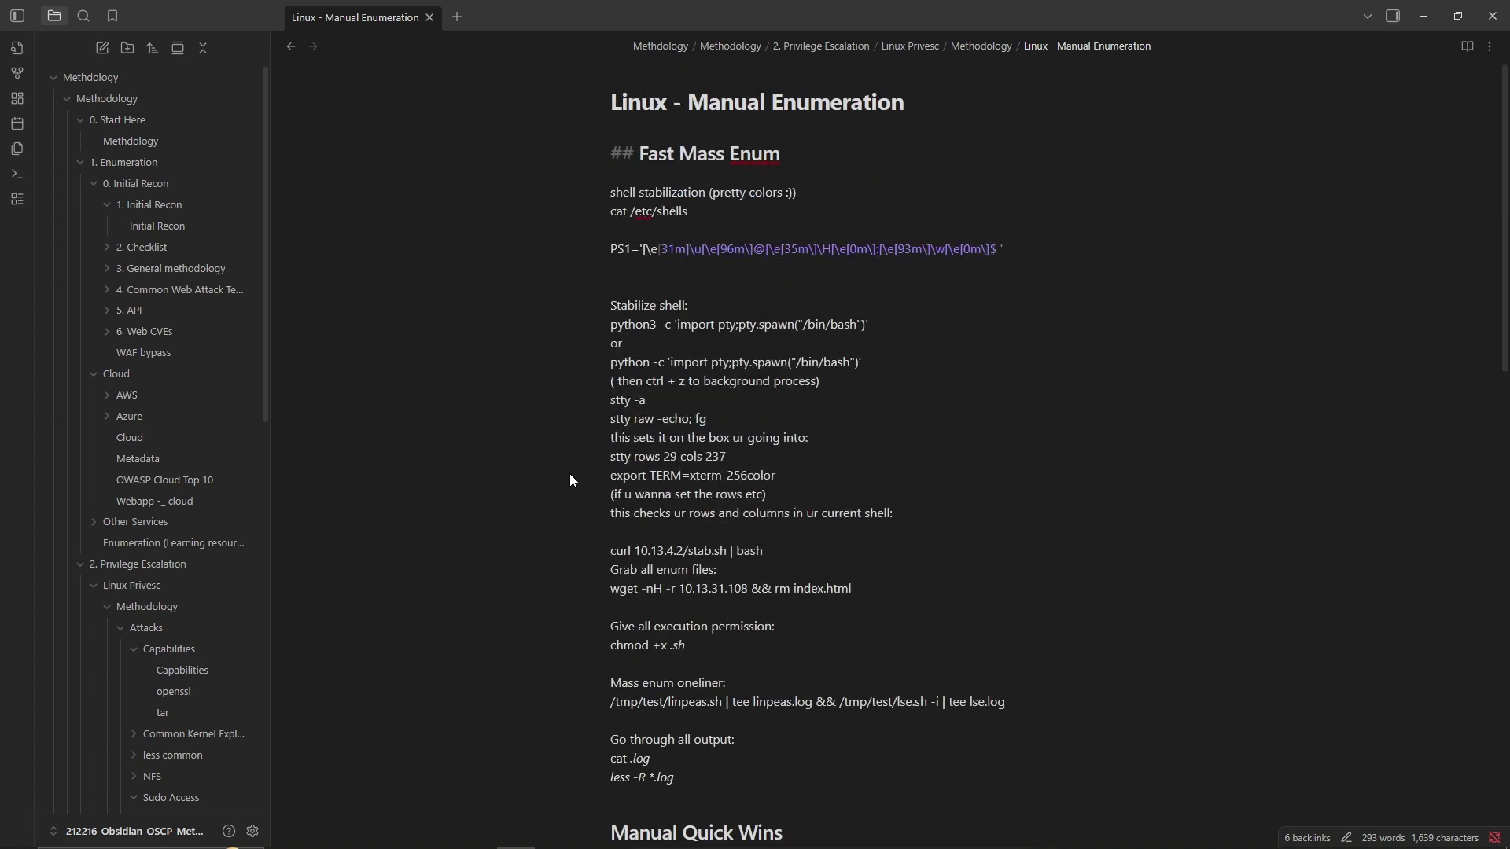
{"action": "left_click_drag", "start_coordinate": [611, 324], "coordinate": [898, 447]}
{"action": "left_click", "coordinate": [898, 447]}
{"action": "scroll", "coordinate": [662, 509], "scroll_direction": "down", "scroll_amount": 15}
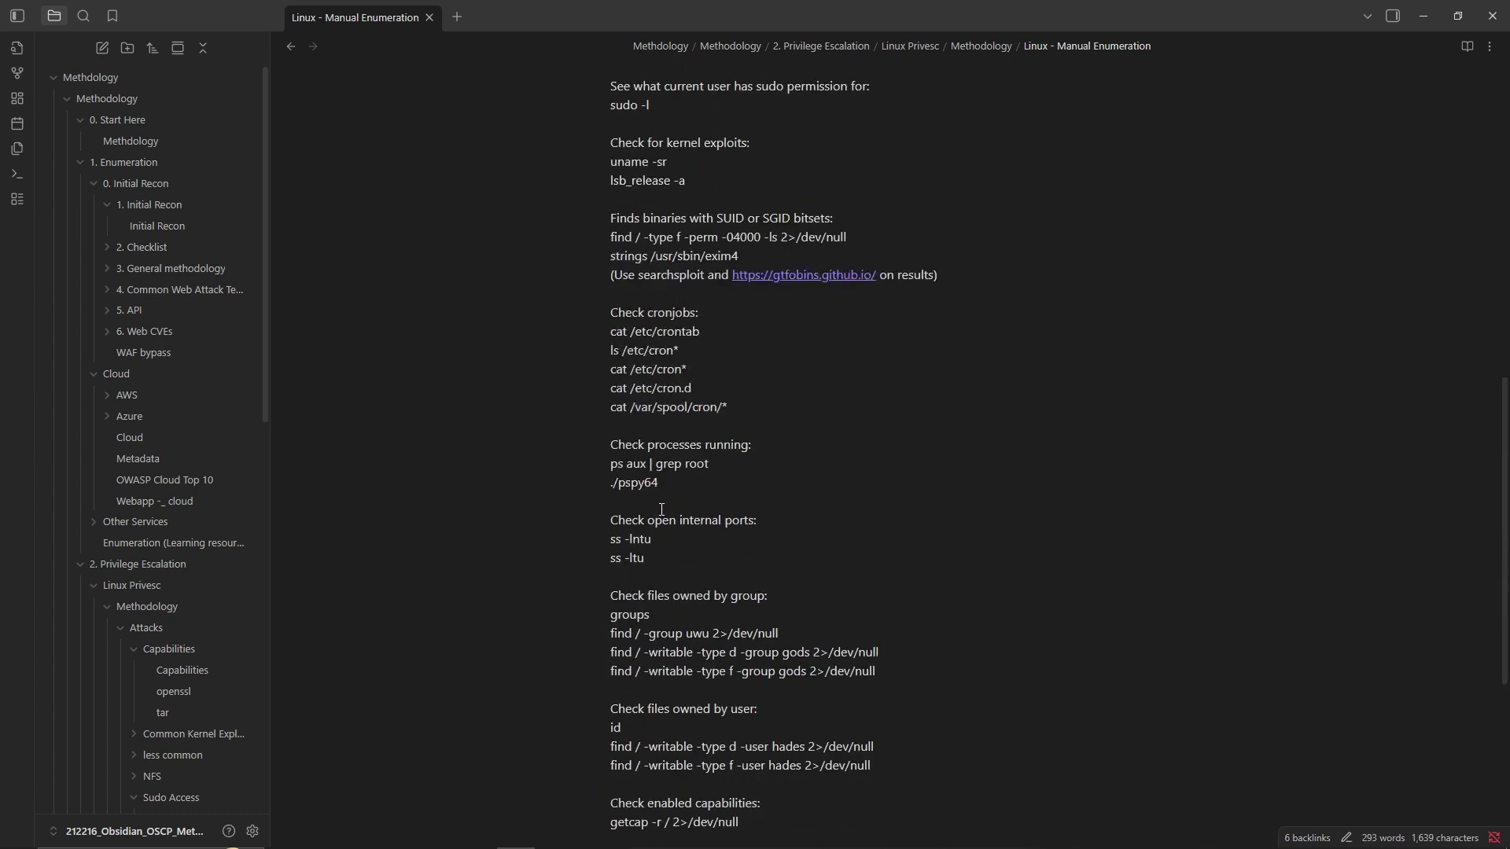
{"action": "scroll", "coordinate": [661, 510], "scroll_direction": "up", "scroll_amount": 10}
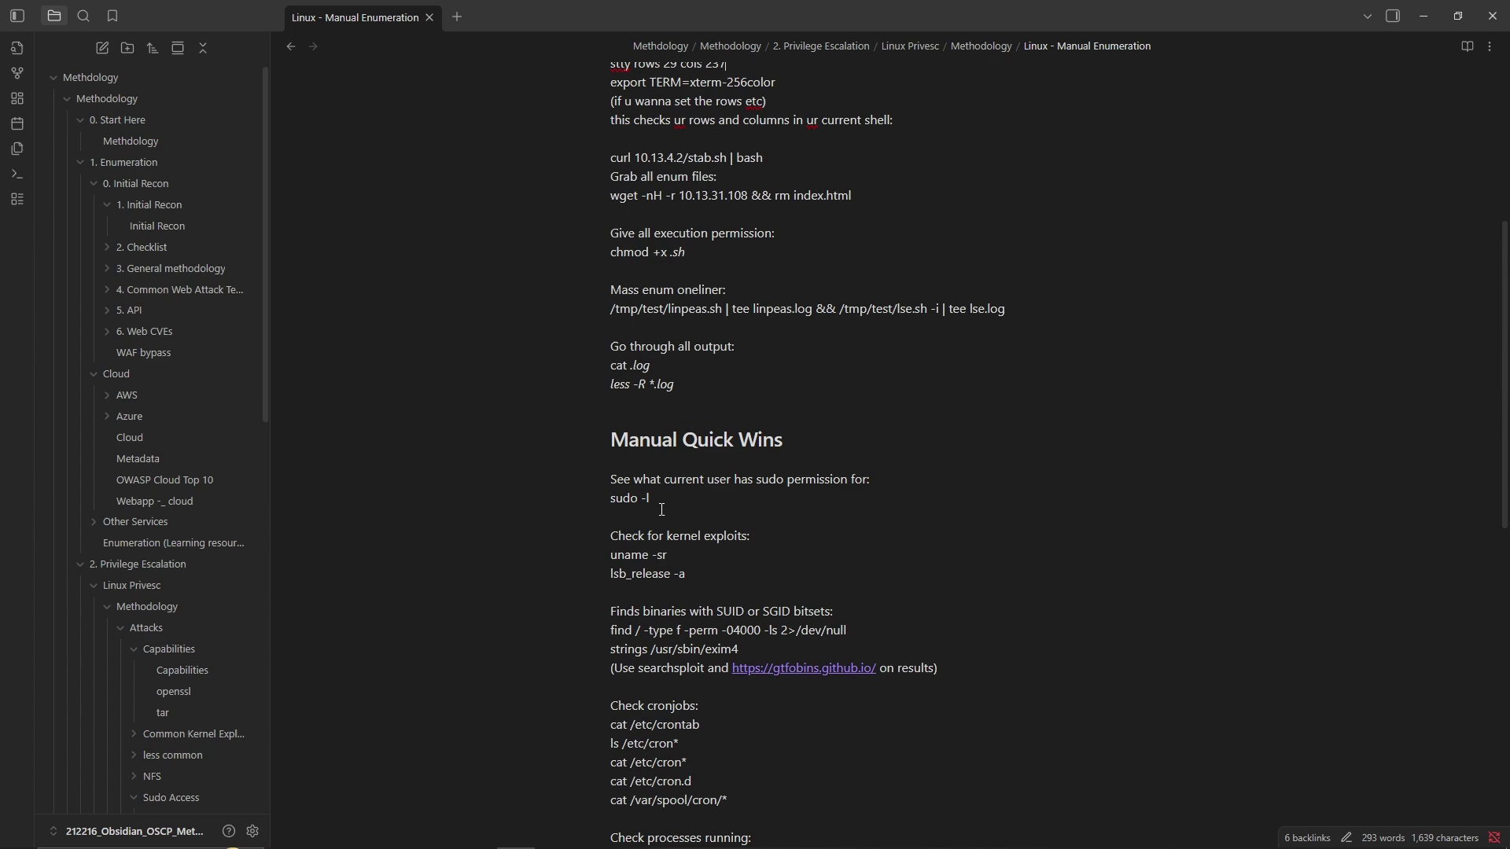
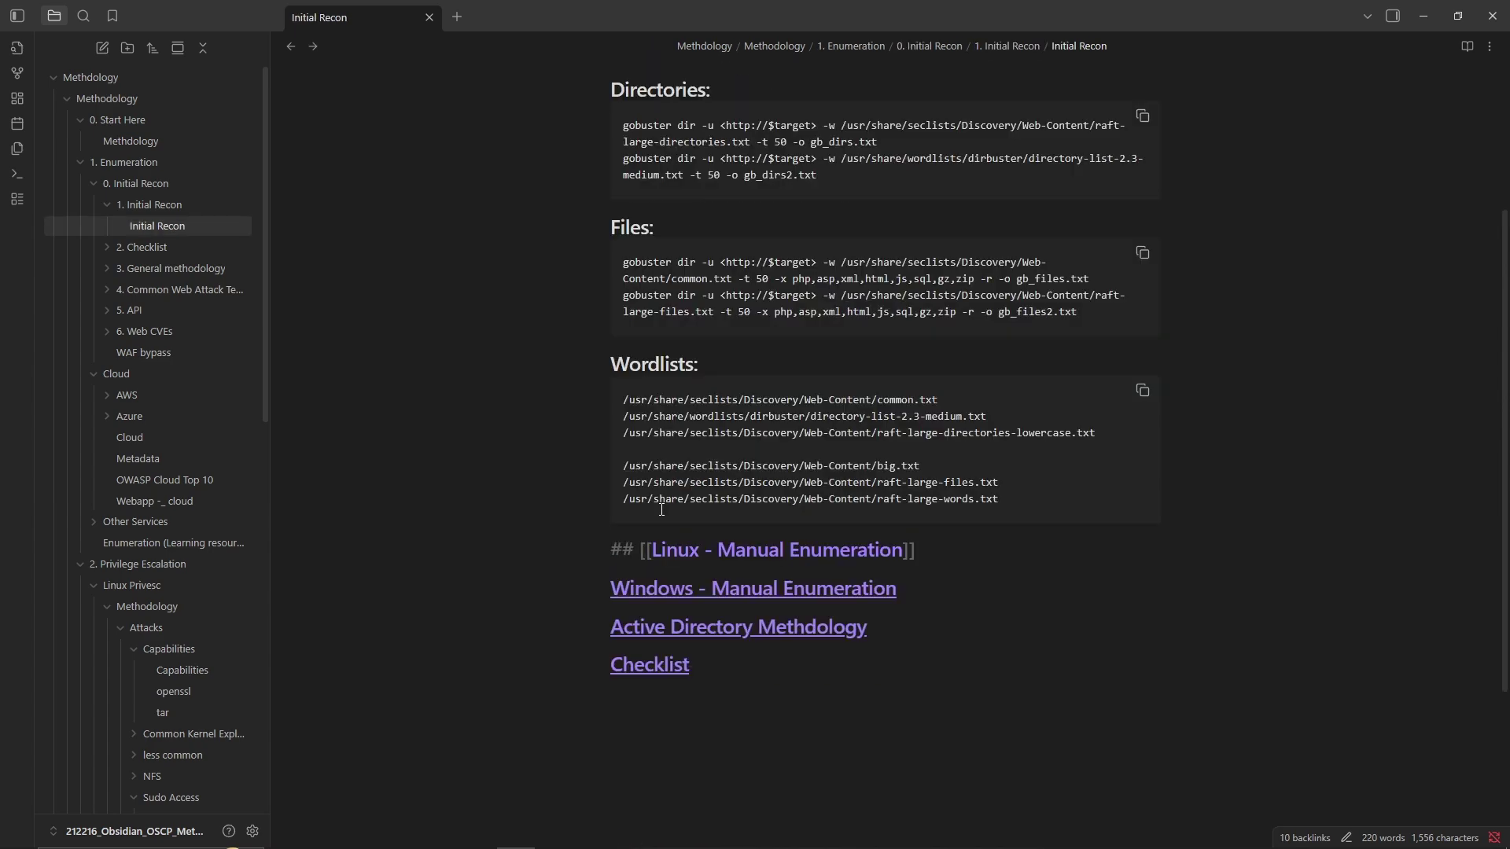
Follow the Windows - Manual Enumeration link from Initial Recon, browse it, then return to Initial Recon.
{"action": "left_click", "coordinate": [664, 588]}
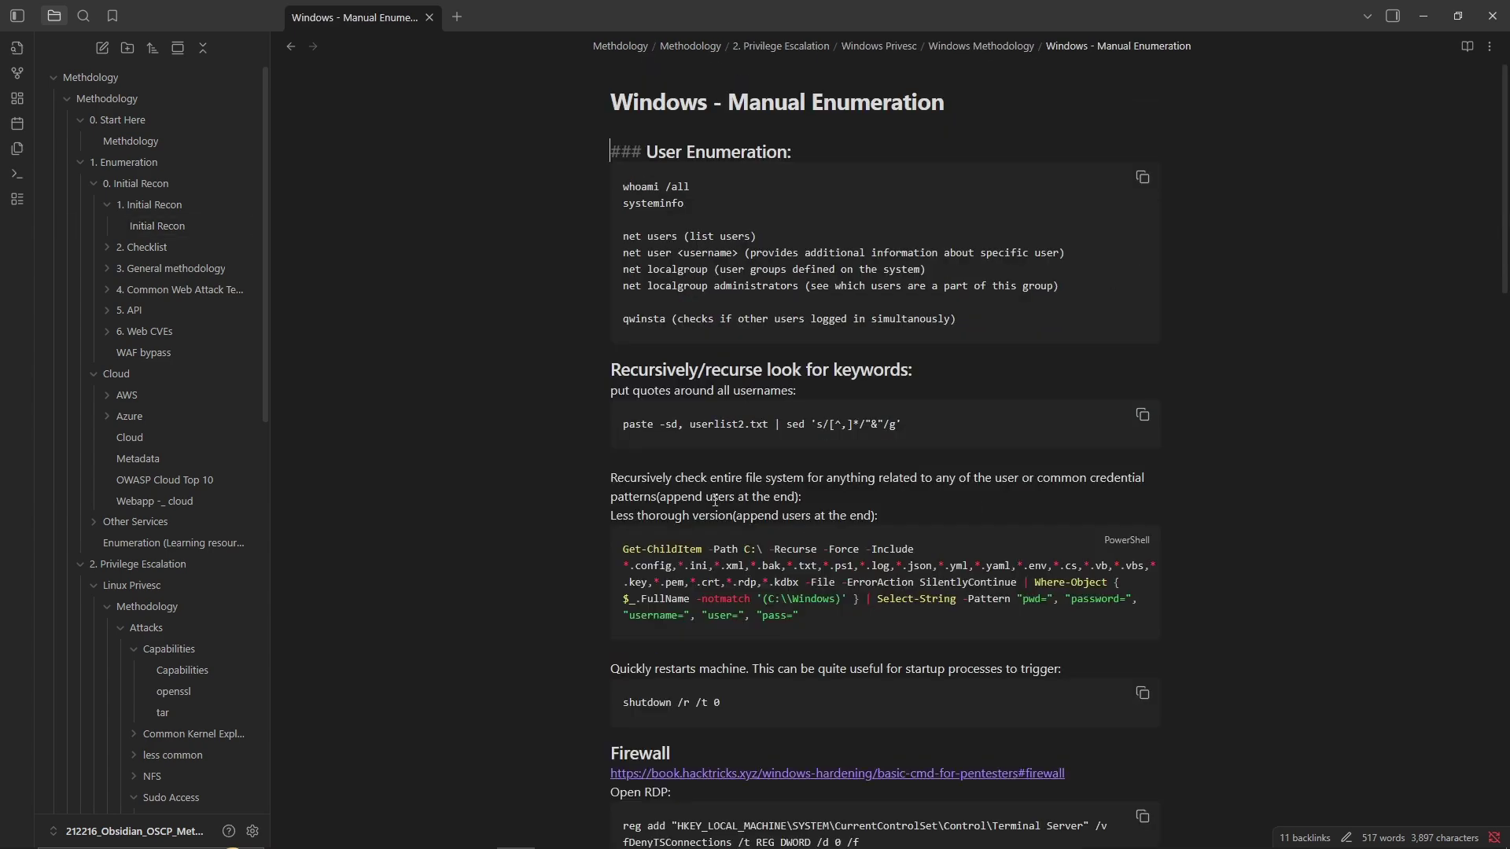
{"action": "scroll", "coordinate": [629, 545], "scroll_direction": "down", "scroll_amount": 9}
{"action": "scroll", "coordinate": [598, 577], "scroll_direction": "down", "scroll_amount": 4}
{"action": "scroll", "coordinate": [598, 578], "scroll_direction": "up", "scroll_amount": 12}
{"action": "key", "text": "ctrl+alt+Left"}
{"action": "key", "text": "ctrl+alt+Right"}
{"action": "scroll", "coordinate": [228, 570], "scroll_direction": "down", "scroll_amount": 7}
{"action": "scroll", "coordinate": [228, 569], "scroll_direction": "up", "scroll_amount": 3}
{"action": "scroll", "coordinate": [228, 569], "scroll_direction": "down", "scroll_amount": 3}
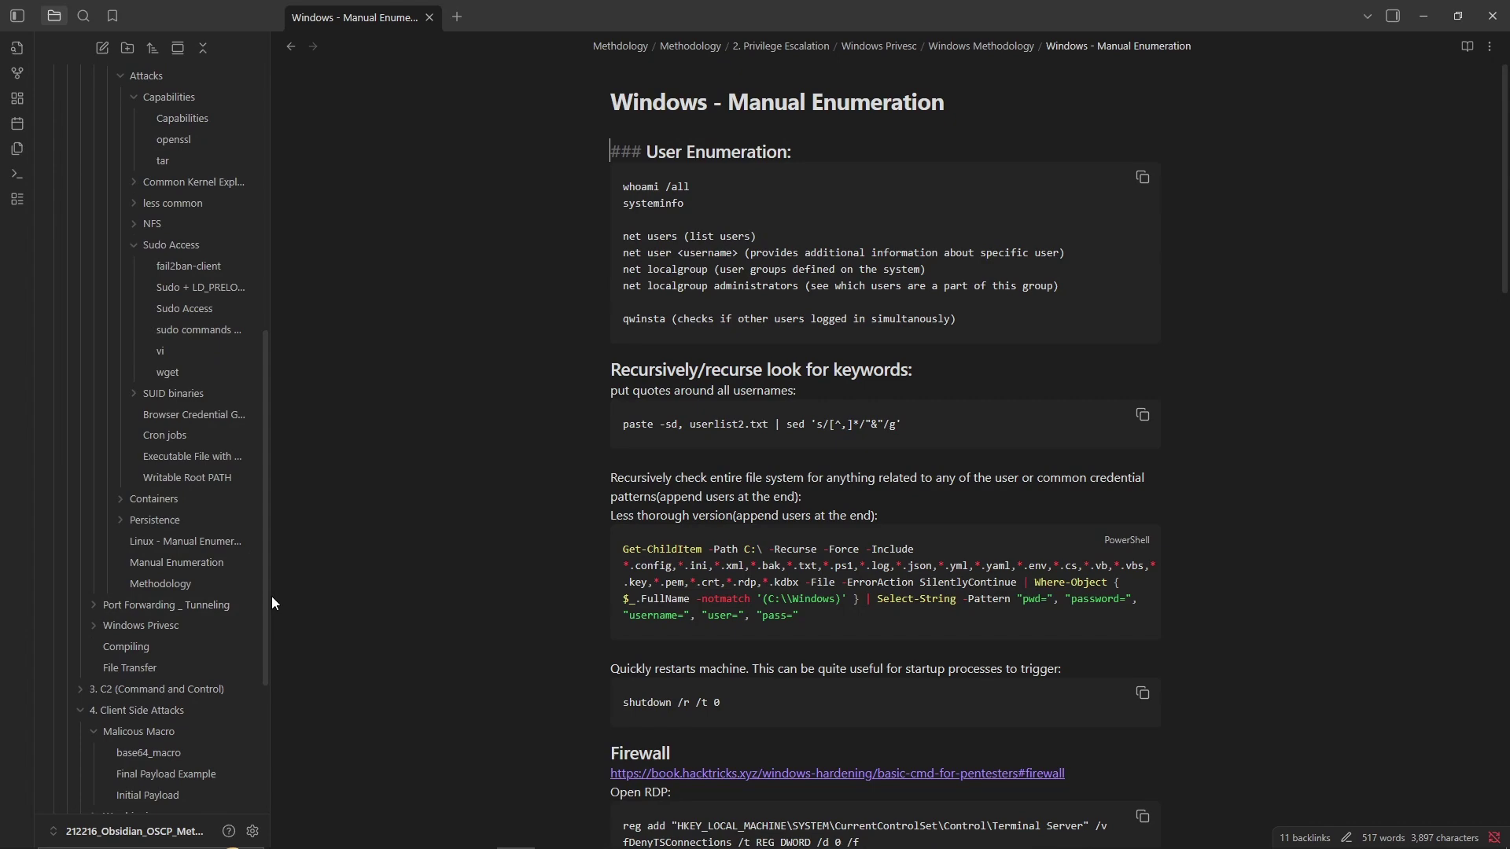
{"action": "key", "text": "ctrl+alt+Left"}
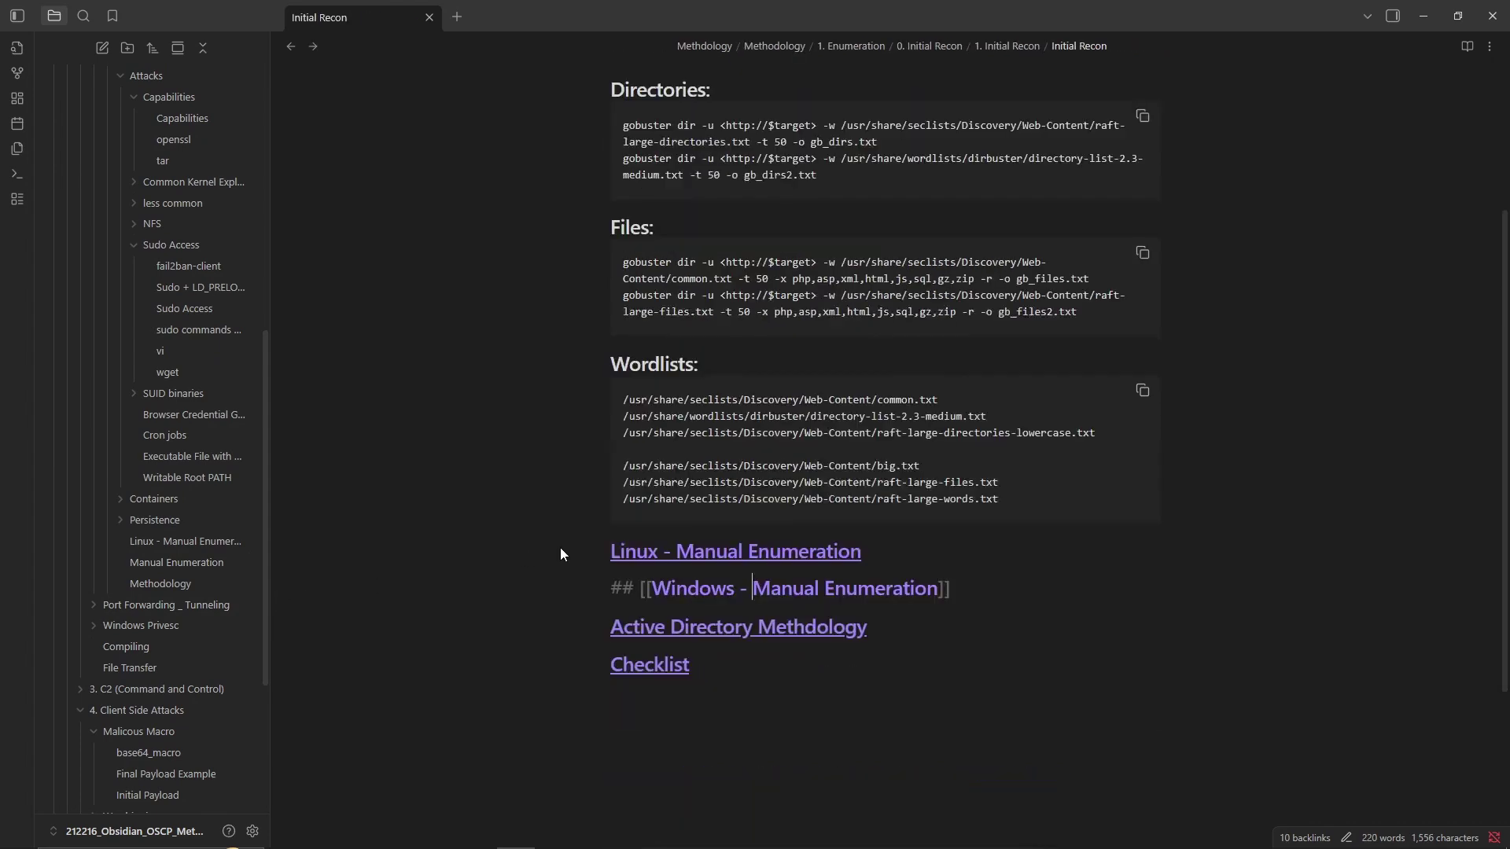
Open the linked Active Directory Methdology note, then reopen Initial Recon from the file explorer.
{"action": "key", "text": "Down"}
{"action": "key", "text": "Down"}
{"action": "left_click", "coordinate": [739, 627]}
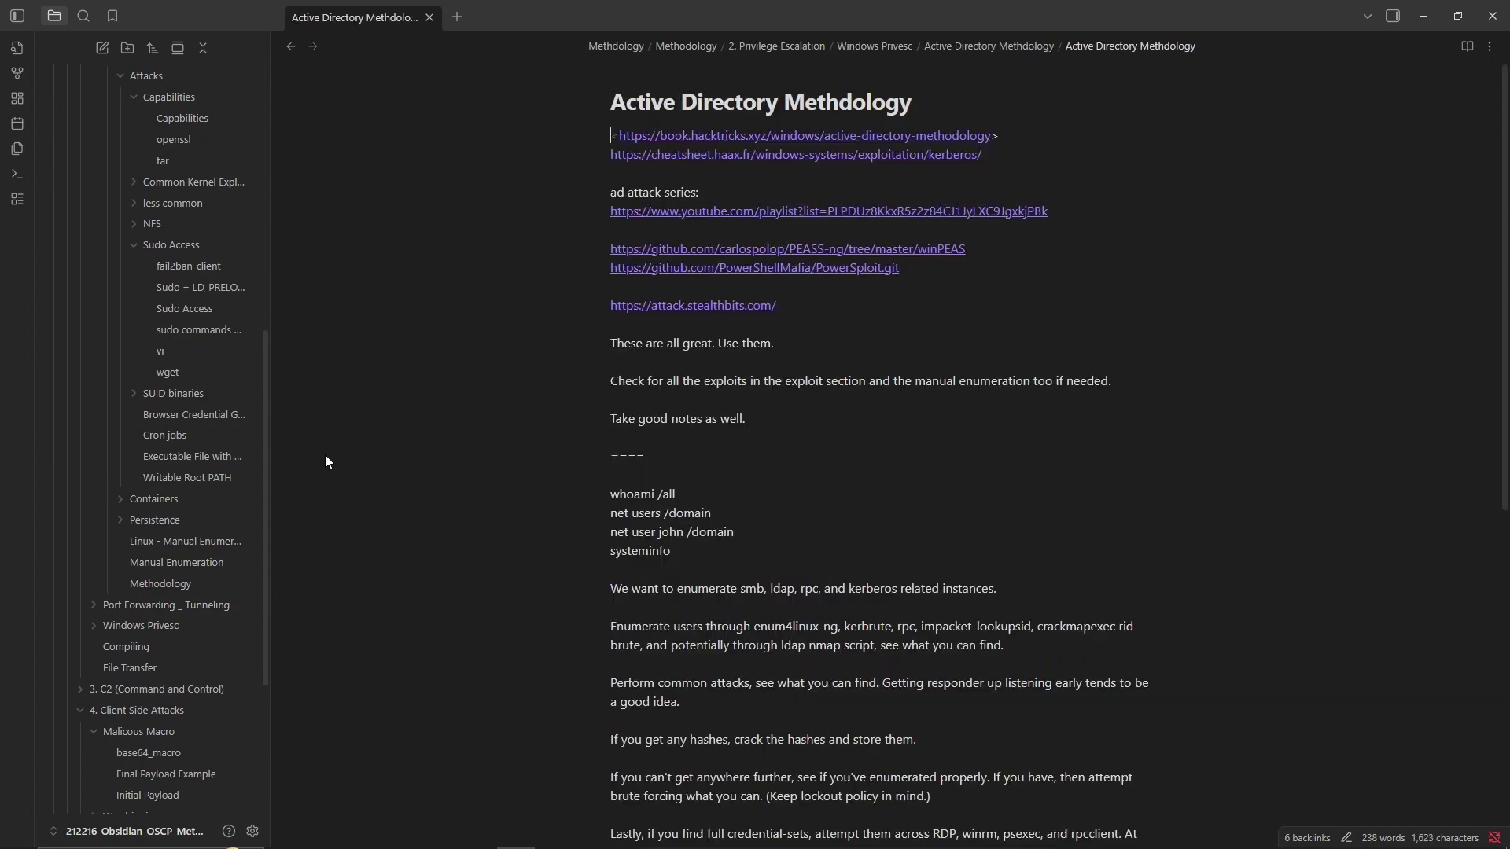
{"action": "scroll", "coordinate": [239, 406], "scroll_direction": "up", "scroll_amount": 3}
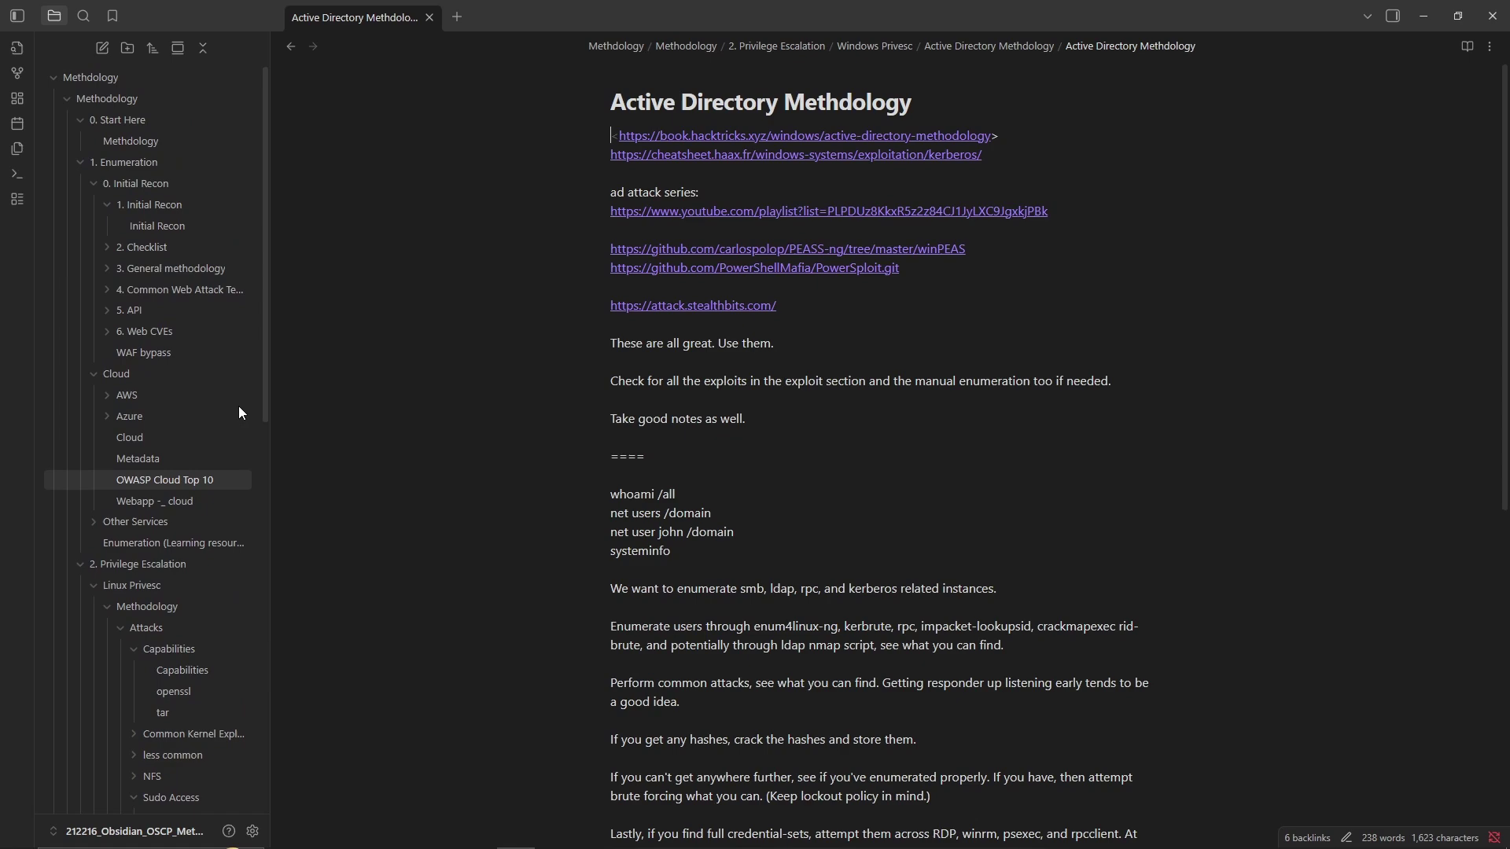
{"action": "left_click", "coordinate": [192, 227]}
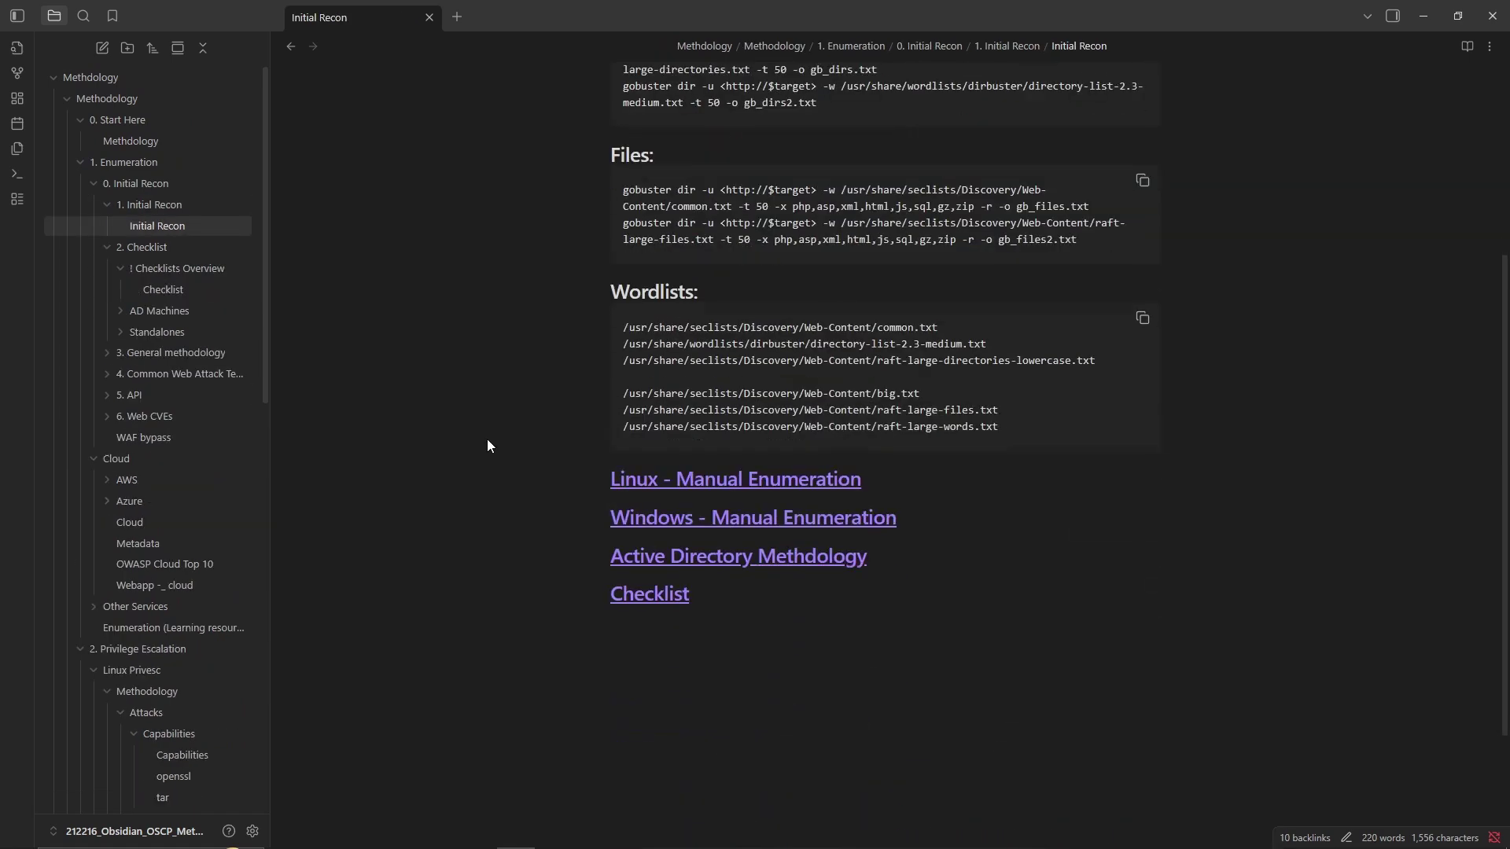
Expand the AD Machines folder and open the Checklist overview note.
{"action": "left_click", "coordinate": [209, 304]}
{"action": "left_click", "coordinate": [210, 292]}
{"action": "left_click", "coordinate": [771, 208]}
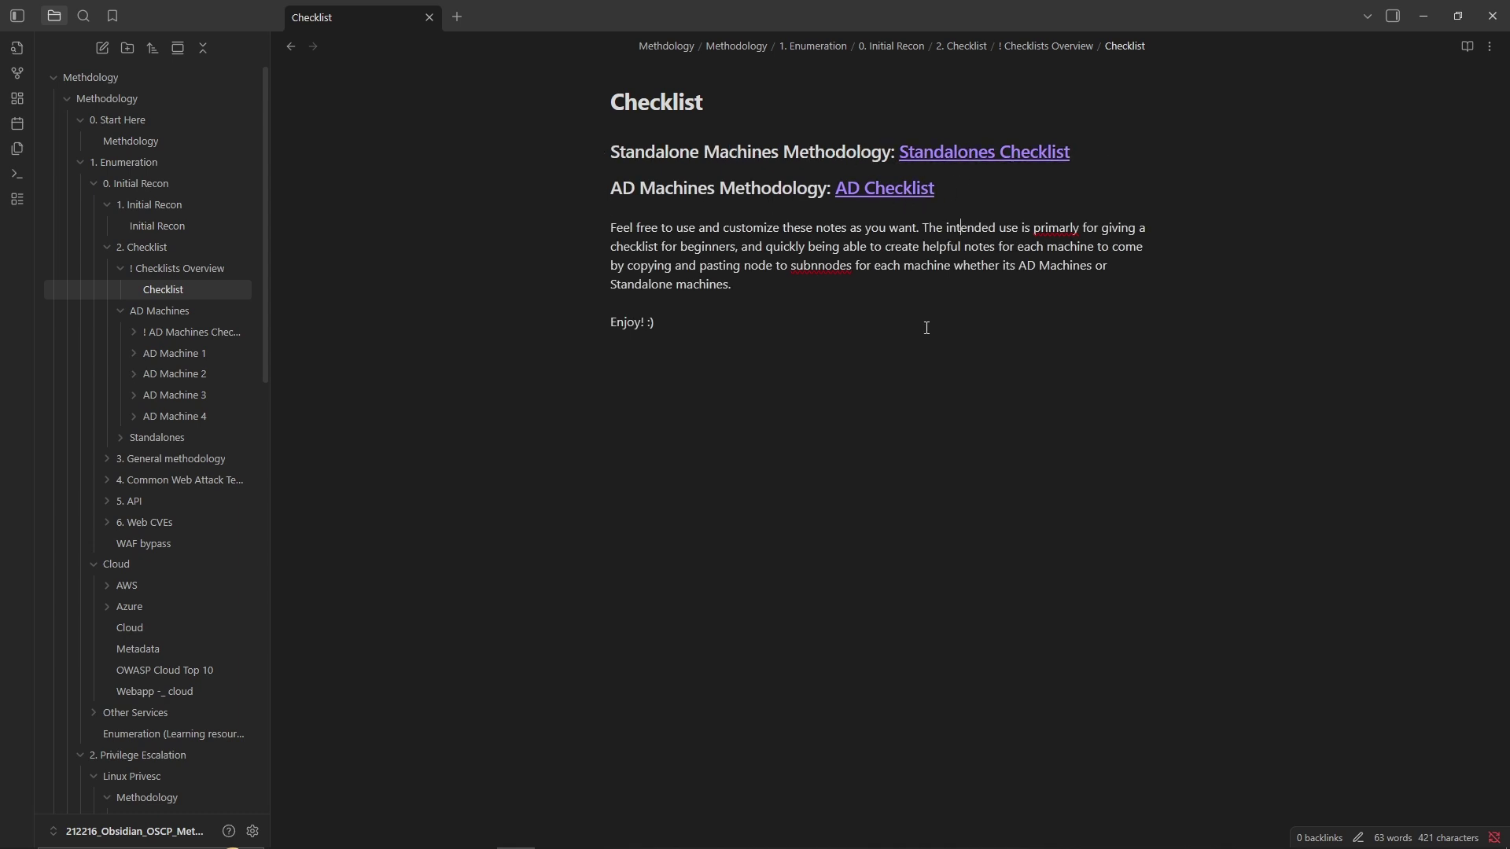
Open the Standalones Checklist, tick and untick 'Scan all TCP ports', and return to Checklist.
{"action": "left_click", "coordinate": [983, 153]}
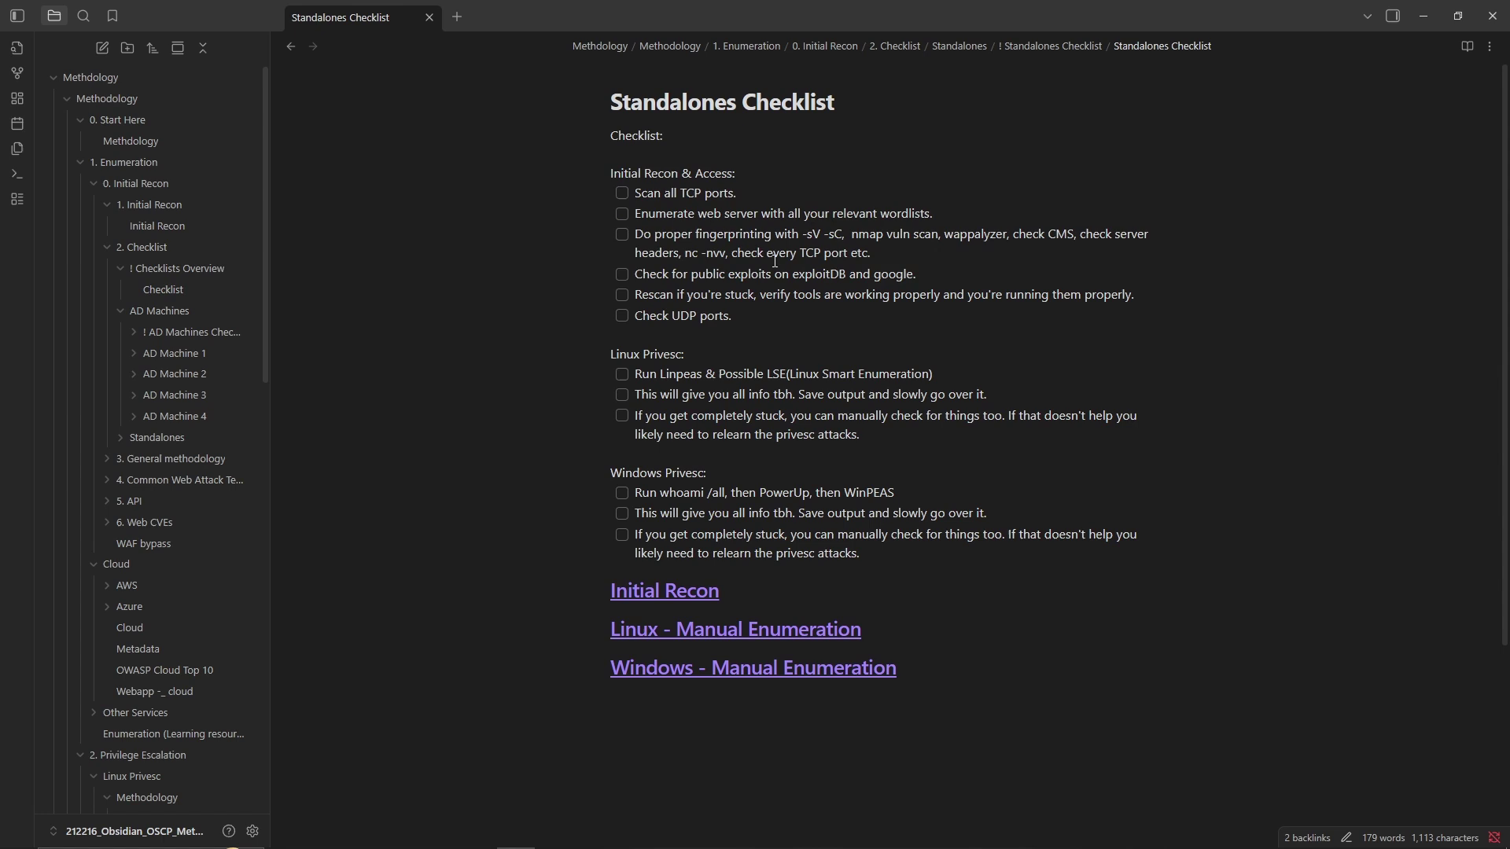
{"action": "left_click", "coordinate": [625, 193]}
{"action": "left_click", "coordinate": [621, 196]}
{"action": "key", "text": "ctrl+alt+Left"}
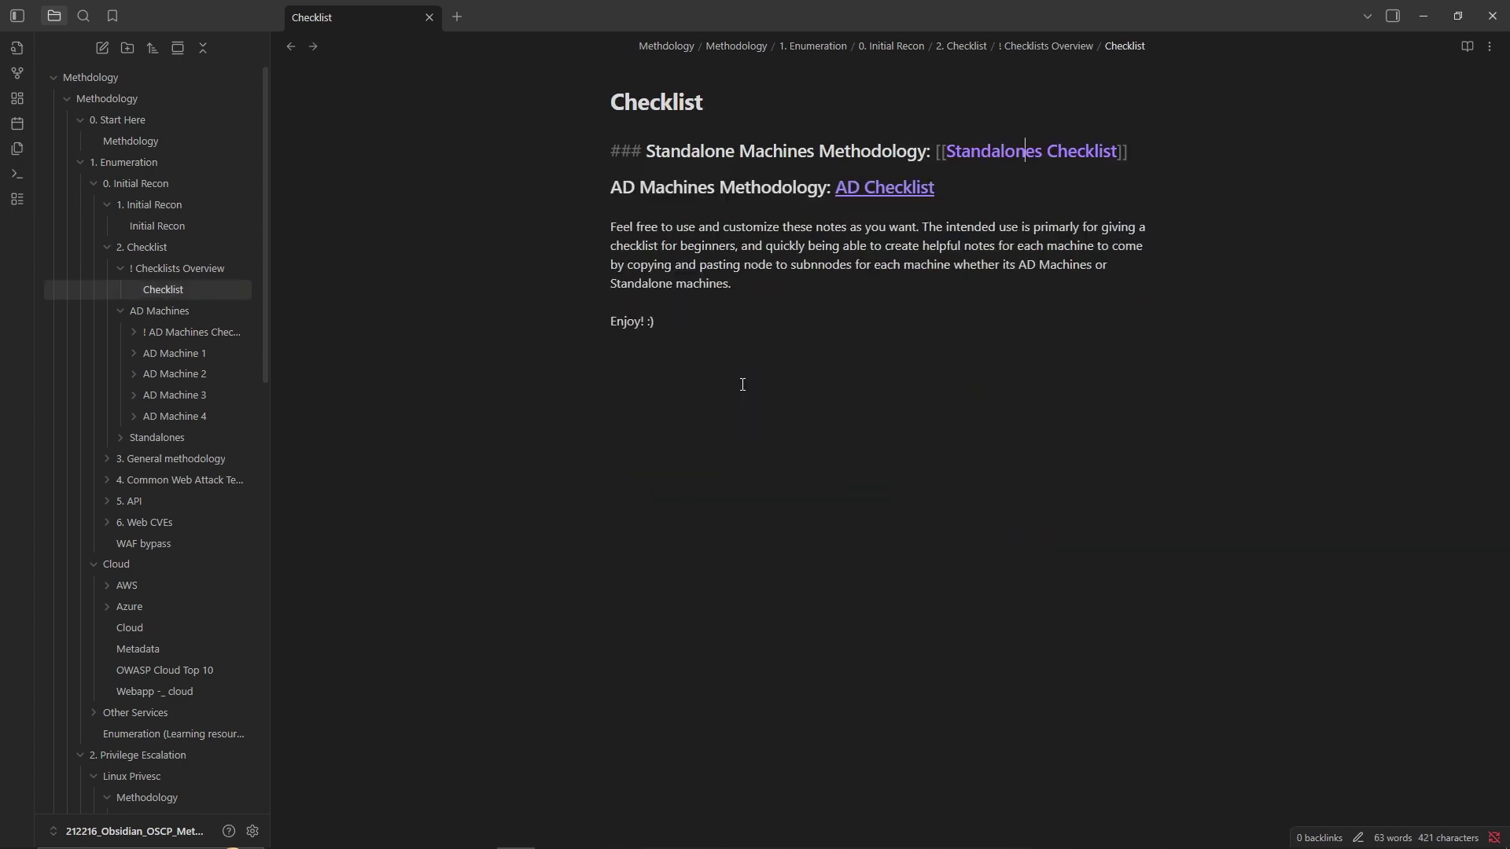
Open the AD Checklist and tick then untick Enumerate shares, bloodhound and Certificate based attacks.
{"action": "left_click", "coordinate": [883, 188]}
{"action": "scroll", "coordinate": [654, 407], "scroll_direction": "down", "scroll_amount": 3}
{"action": "scroll", "coordinate": [654, 407], "scroll_direction": "up", "scroll_amount": 2}
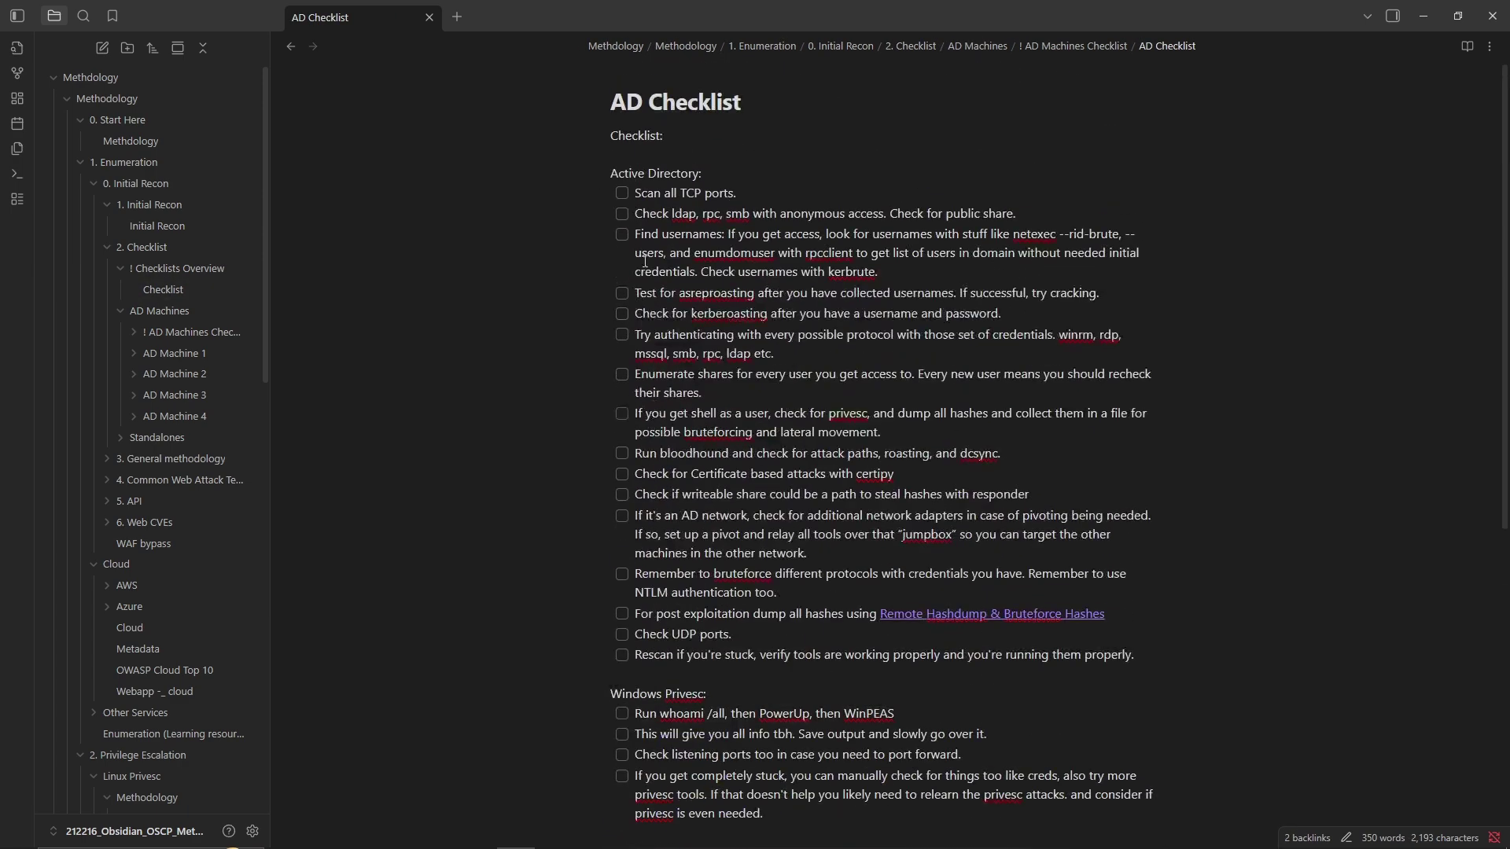
{"action": "left_click", "coordinate": [622, 374]}
{"action": "left_click", "coordinate": [622, 374]}
{"action": "left_click", "coordinate": [622, 453]}
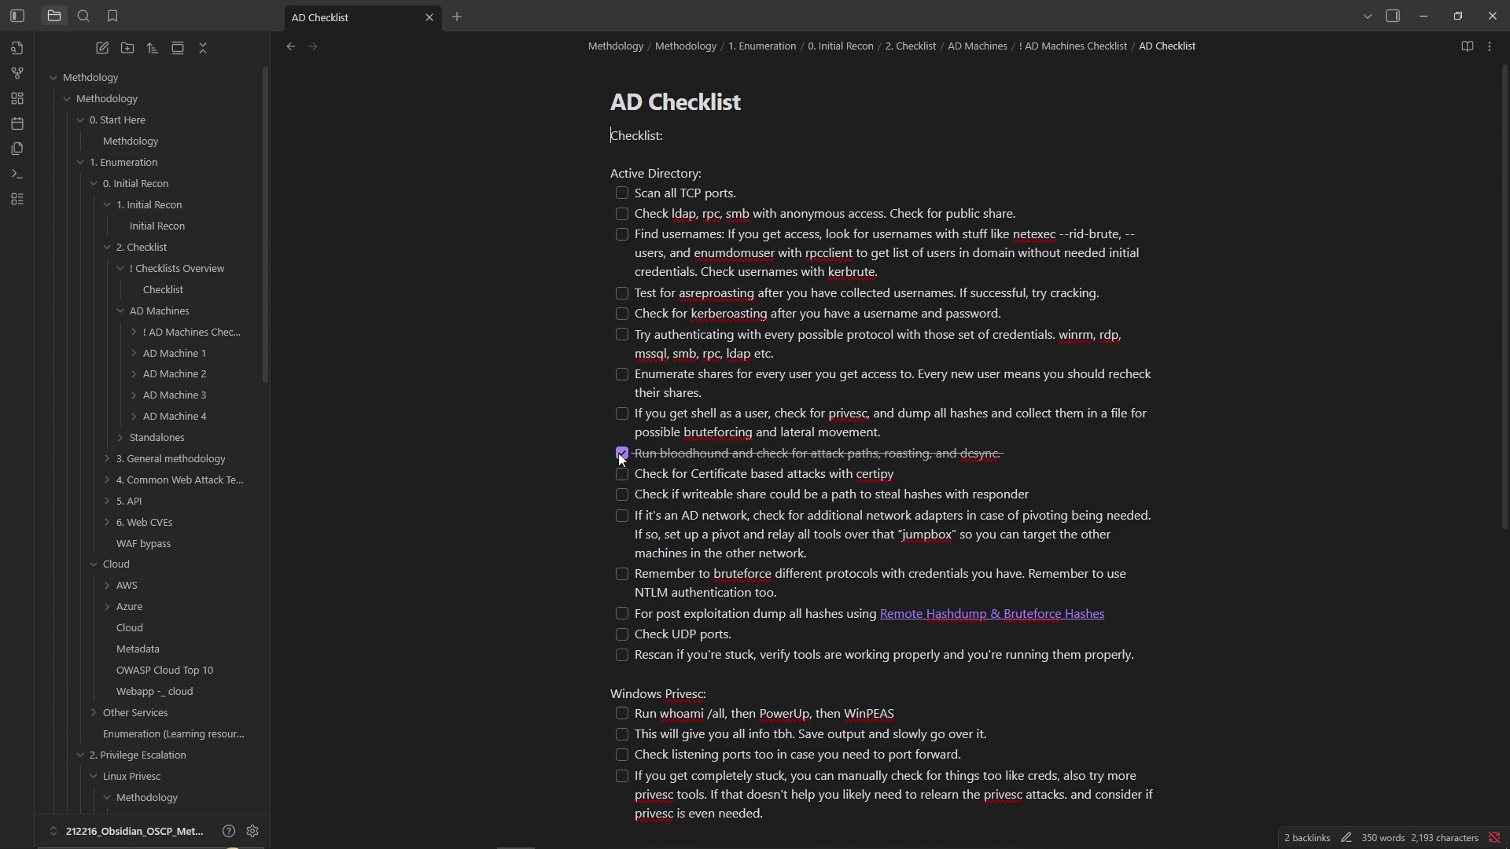
{"action": "left_click", "coordinate": [621, 453]}
{"action": "left_click", "coordinate": [621, 474]}
{"action": "left_click", "coordinate": [621, 475]}
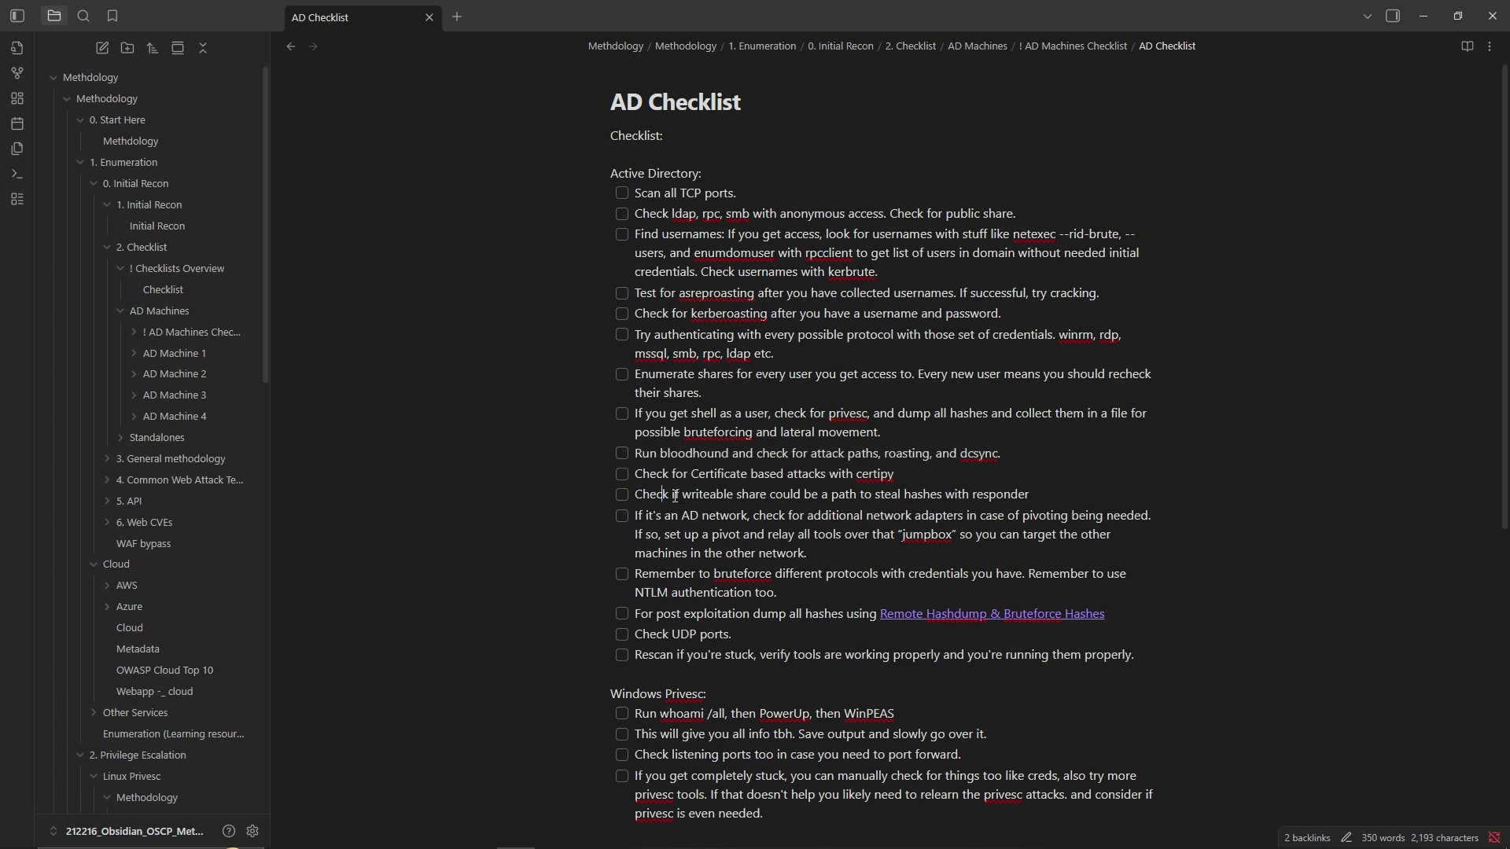
Select the writeable share item's text, clear the selection, and scroll further down.
{"action": "left_click_drag", "start_coordinate": [675, 497], "coordinate": [1048, 500]}
{"action": "left_click", "coordinate": [897, 501]}
{"action": "scroll", "coordinate": [804, 503], "scroll_direction": "down", "scroll_amount": 3}
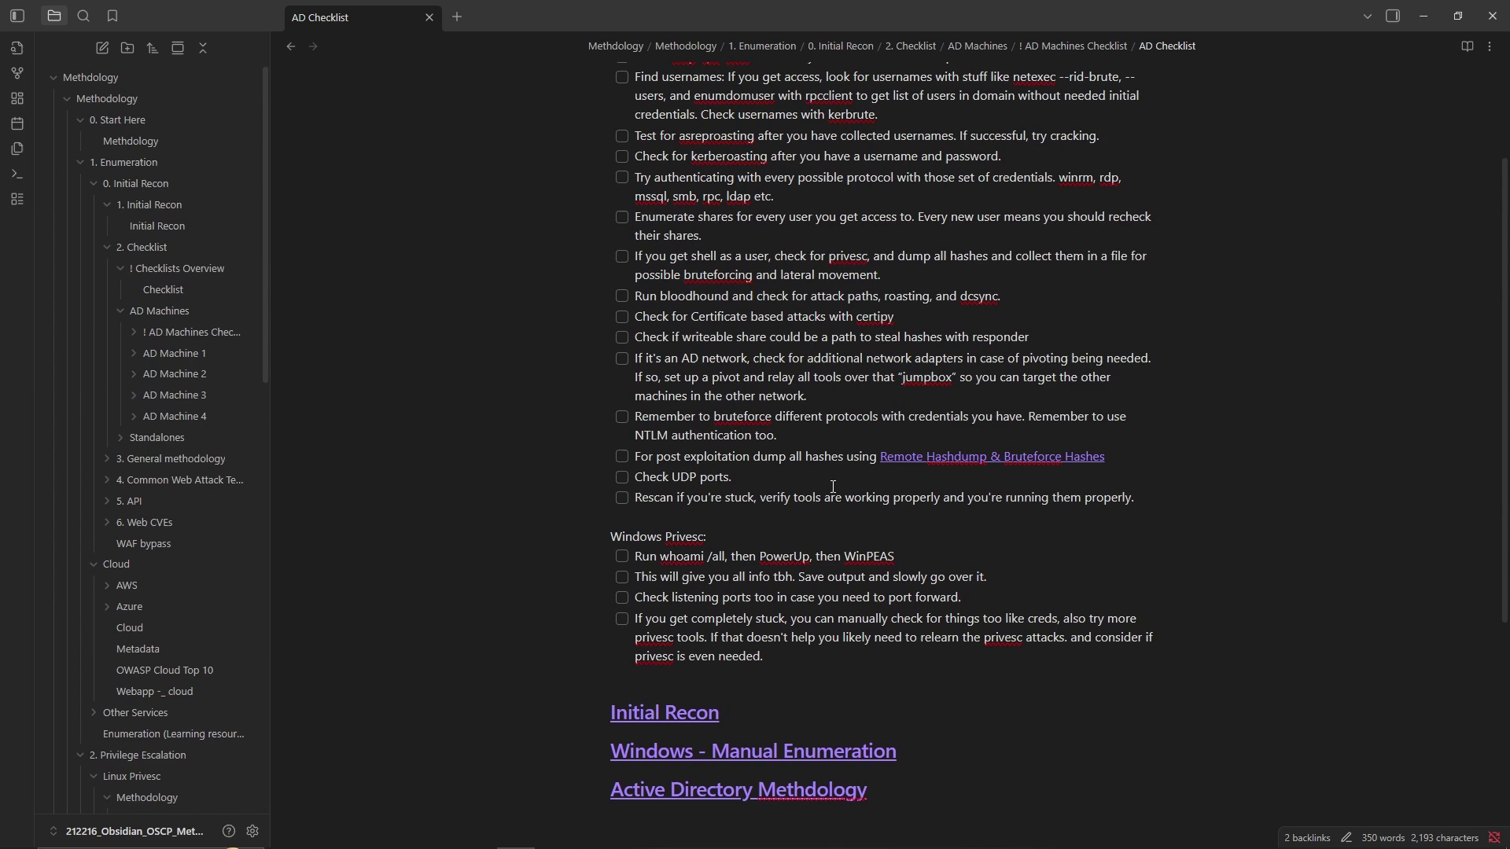
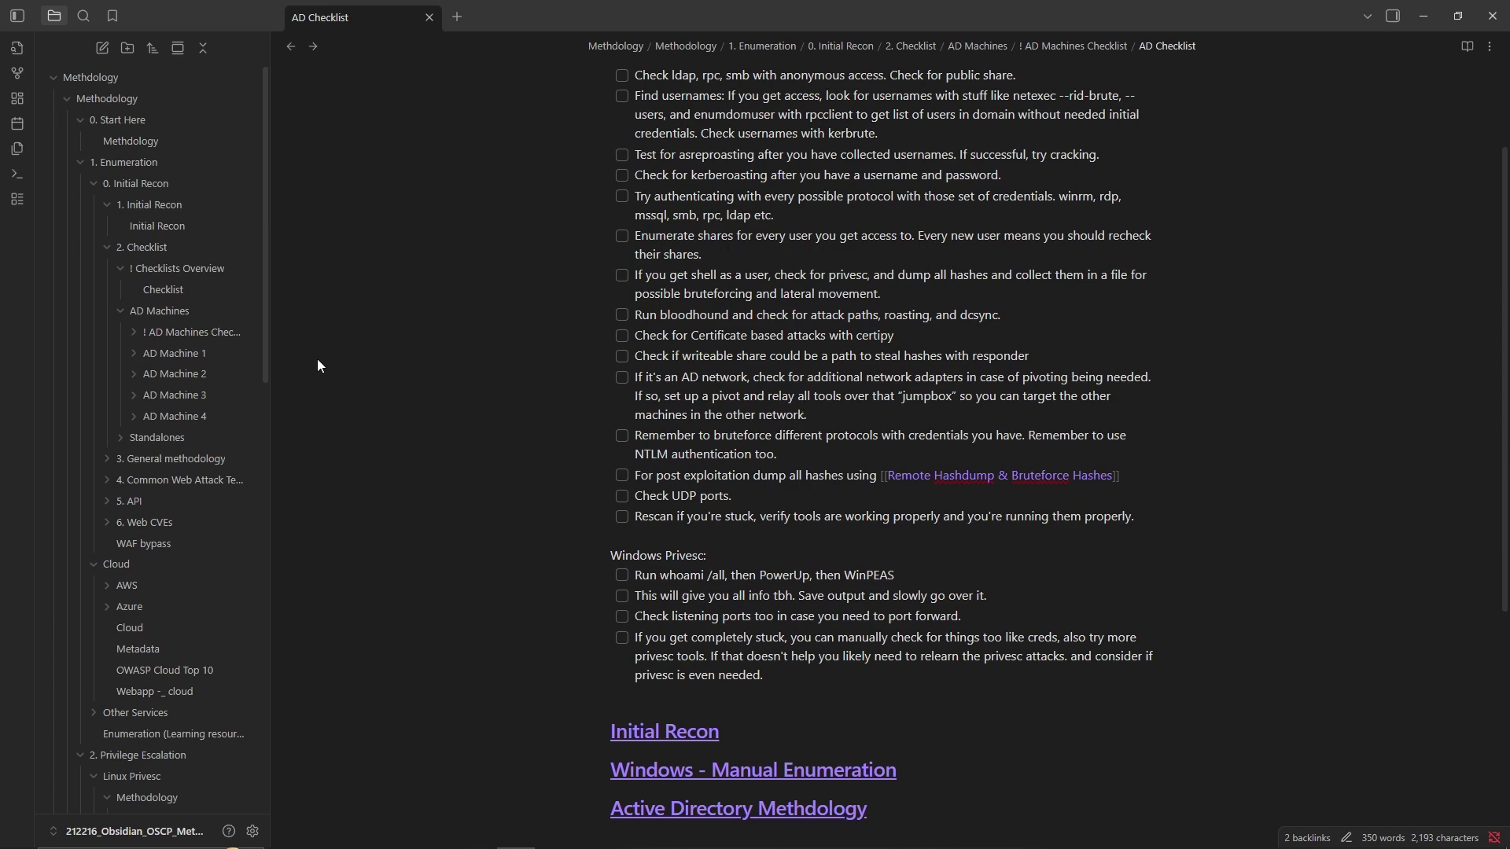
Go from Checklists through the AD Checklist link to AD Machine 1's Checklist note.
{"action": "left_click", "coordinate": [151, 297]}
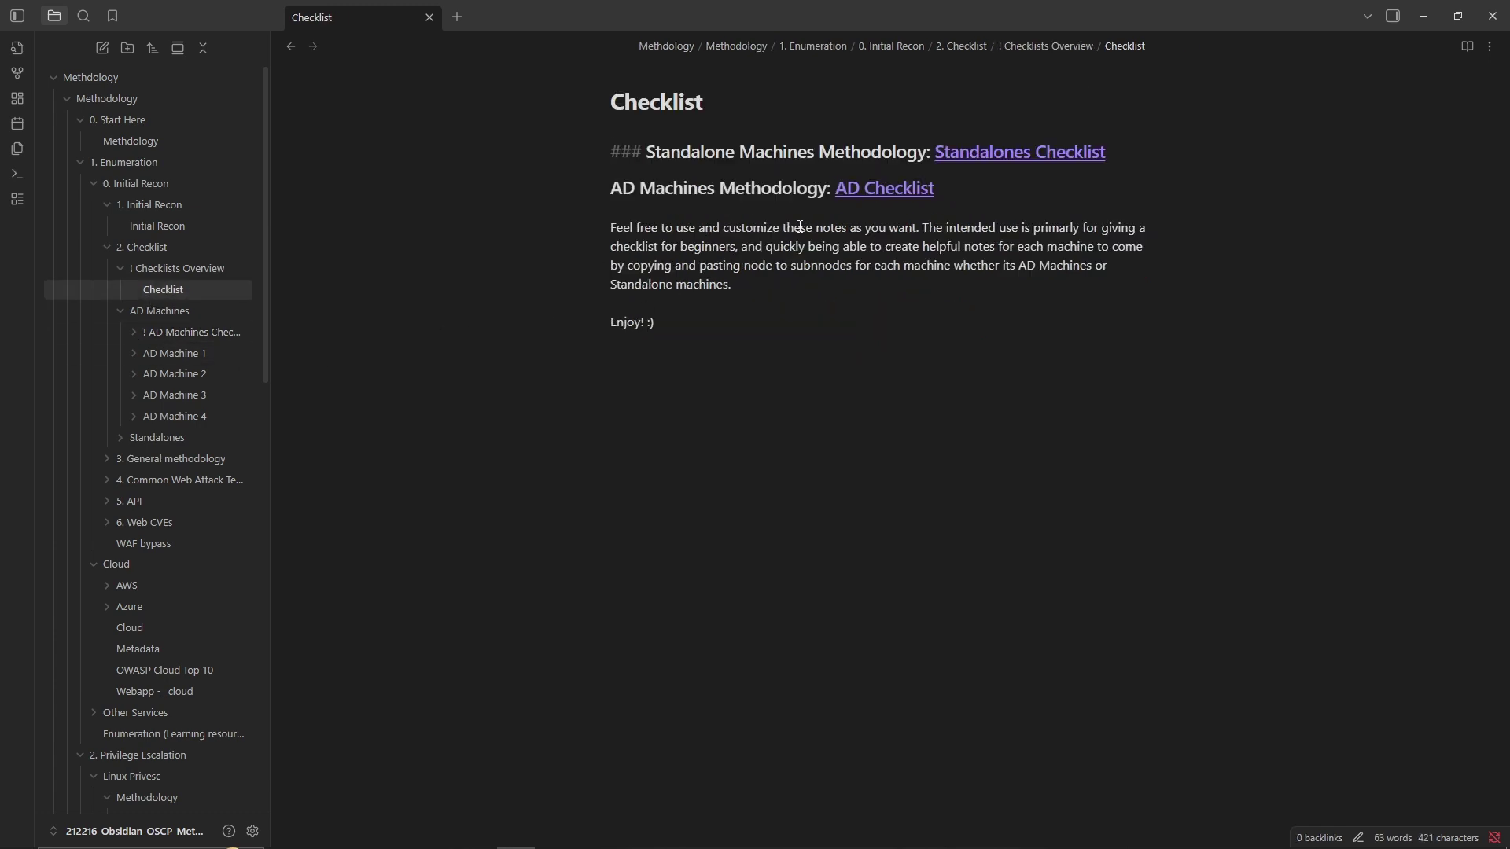
{"action": "left_click", "coordinate": [881, 190]}
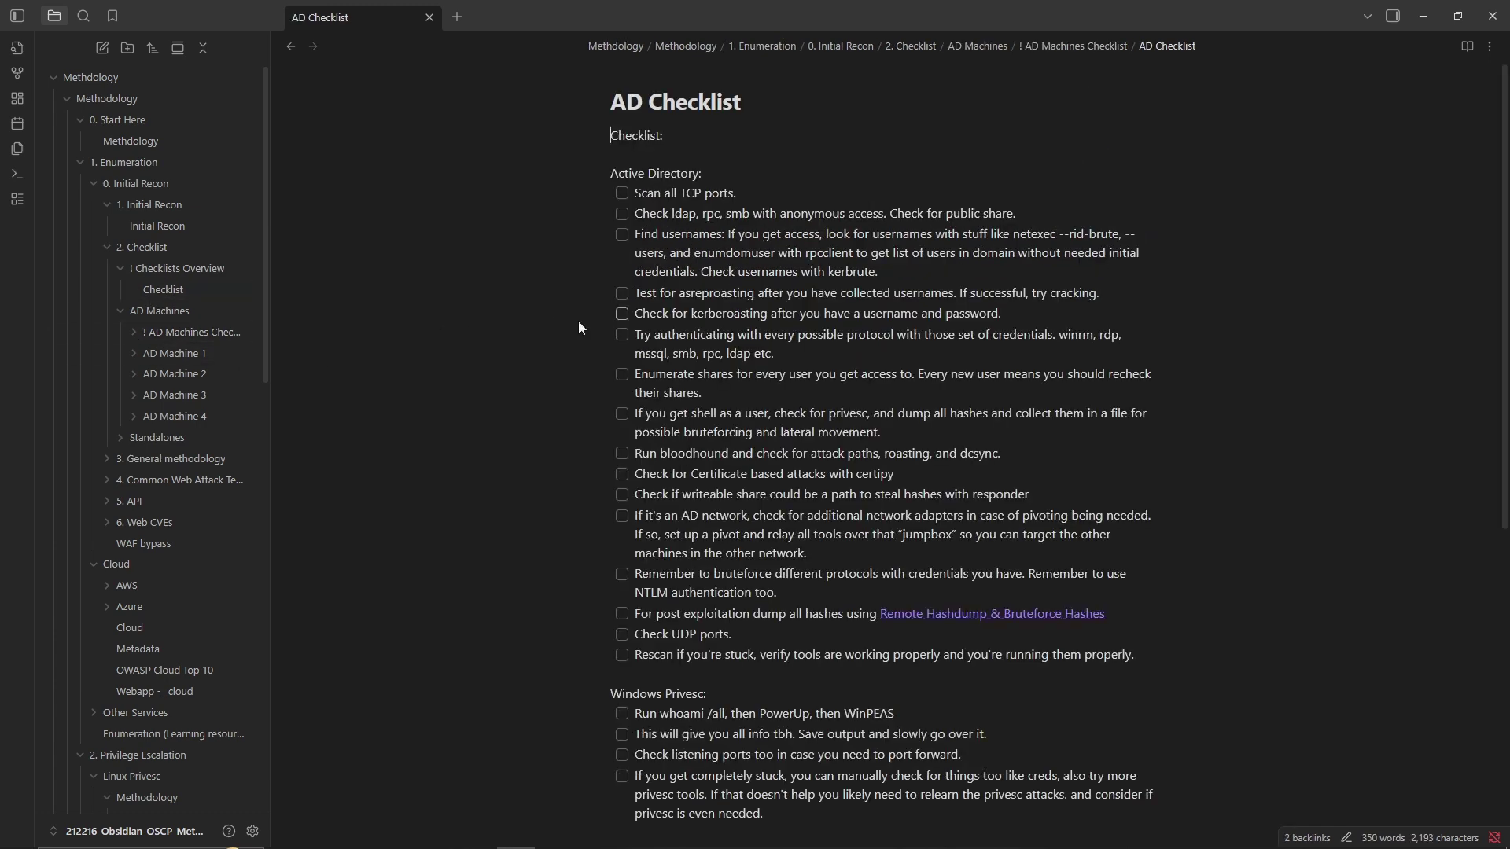
{"action": "left_click", "coordinate": [131, 352]}
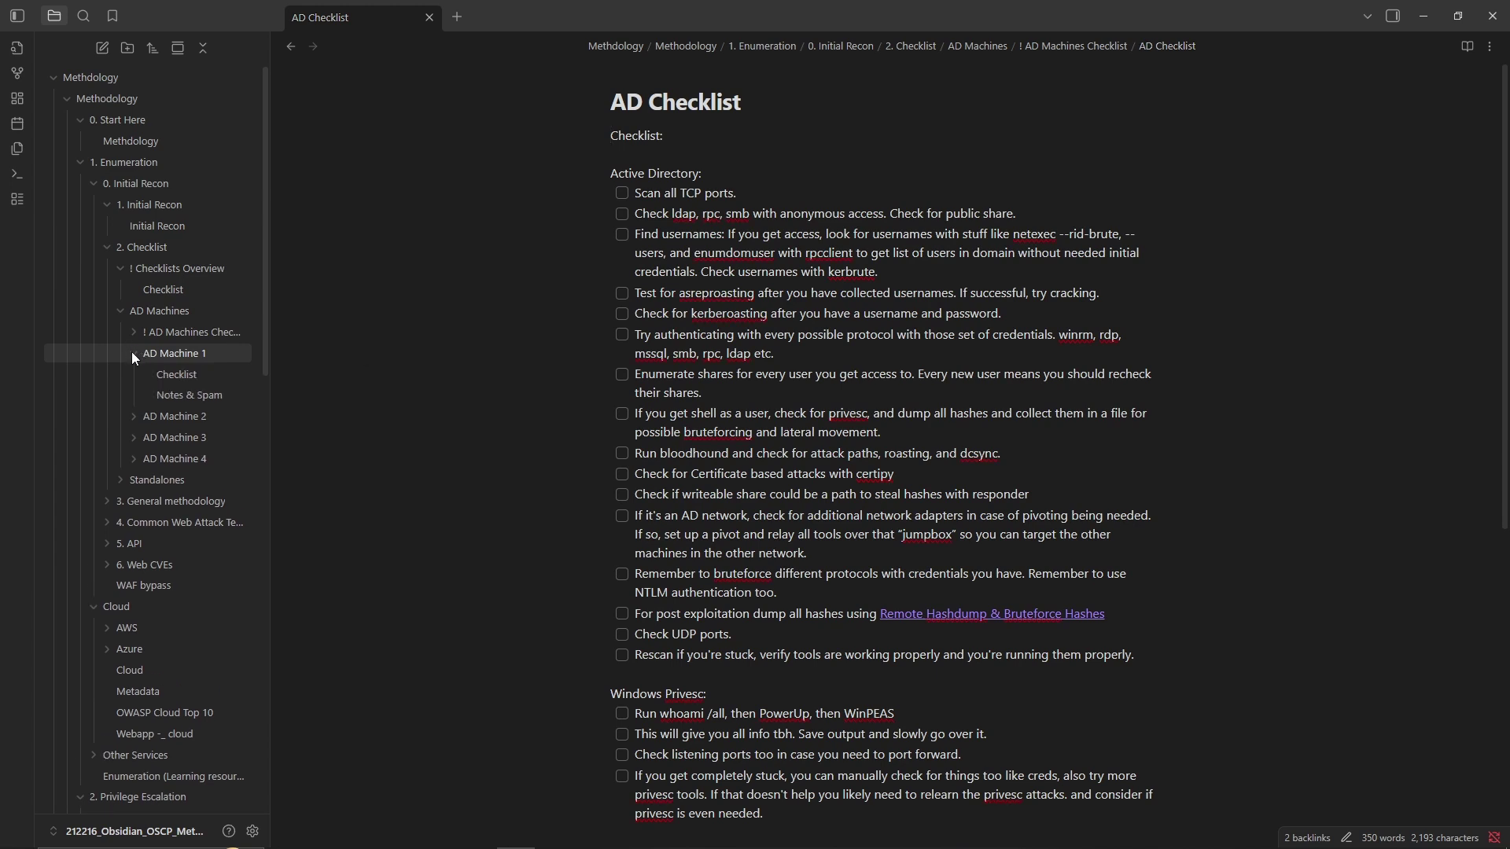
{"action": "left_click", "coordinate": [184, 372]}
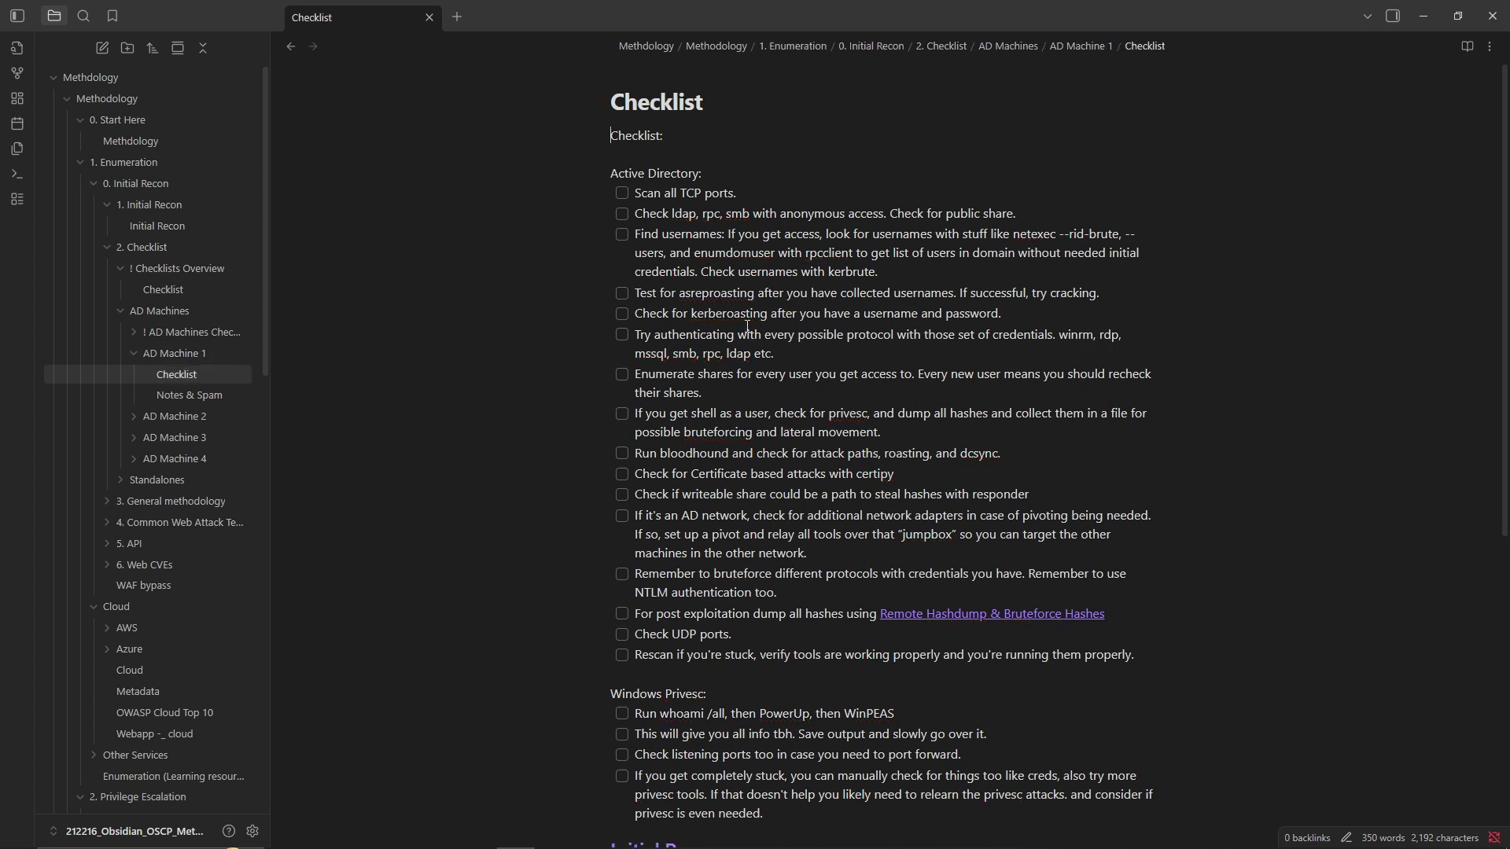
In AD Machine 1's Notes & Spam, type findings: exposed ftp, /admin folder on port 80, and an exploit to check later.
{"action": "left_click", "coordinate": [164, 390]}
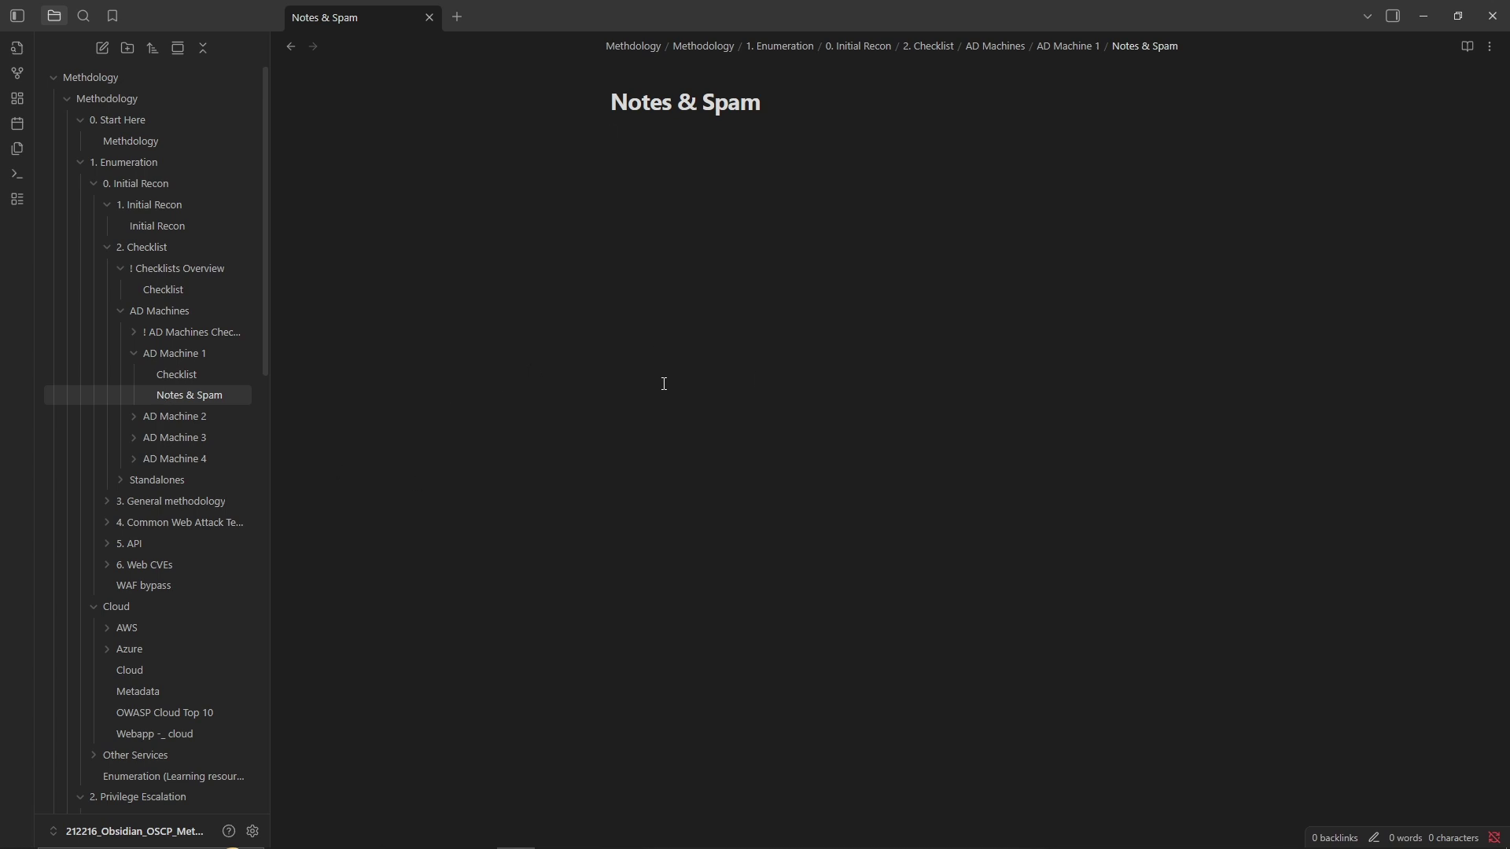
{"action": "type", "text": "exposed ftp "}
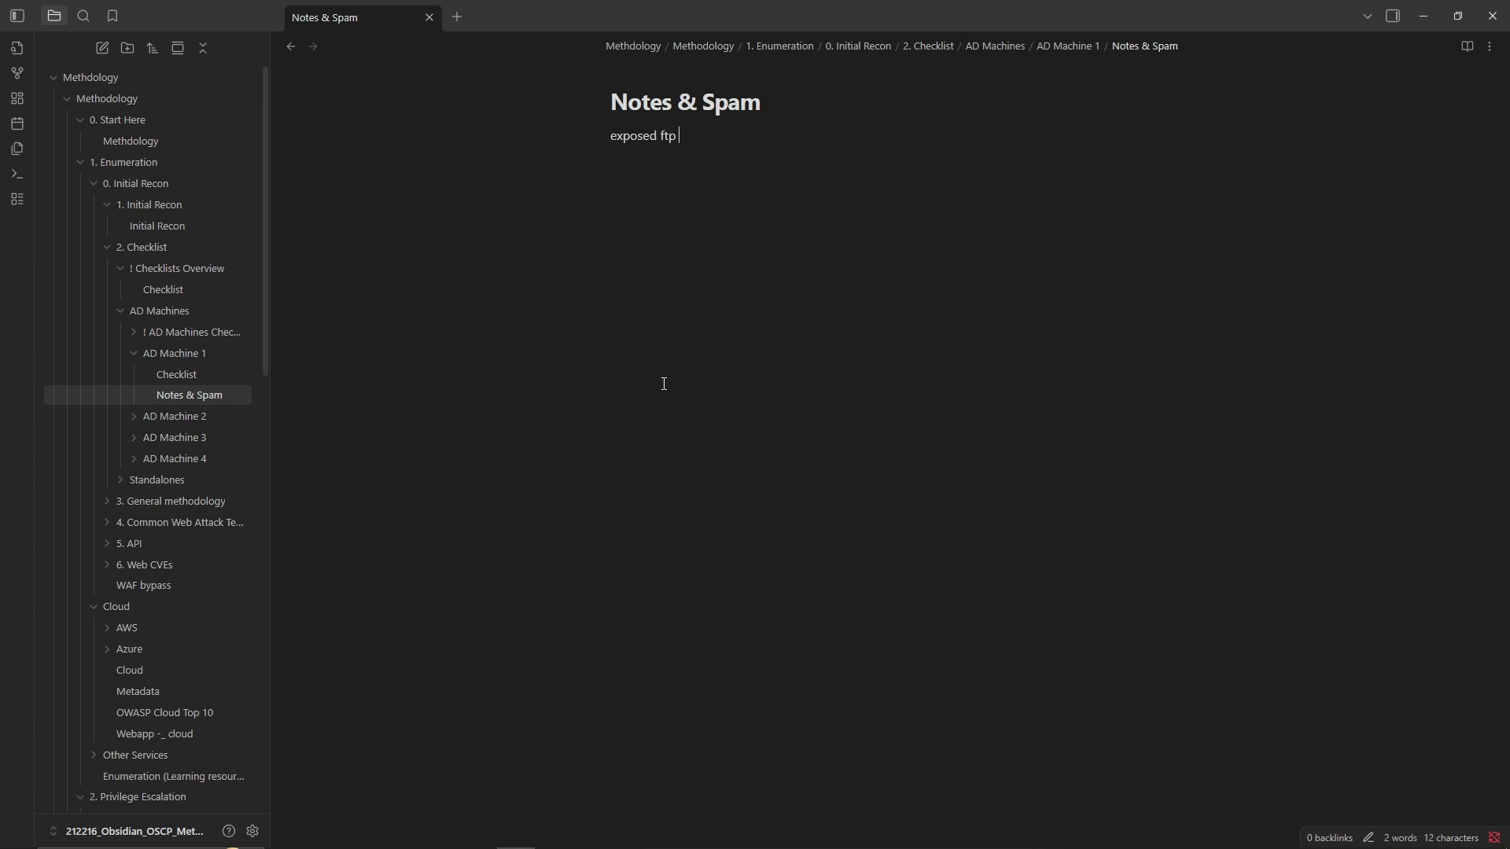
{"action": "type", "text": ", check vuln"}
{"action": "key", "text": "Return"}
{"action": "key", "text": "Return"}
{"action": "type", "text": "found interesting "}
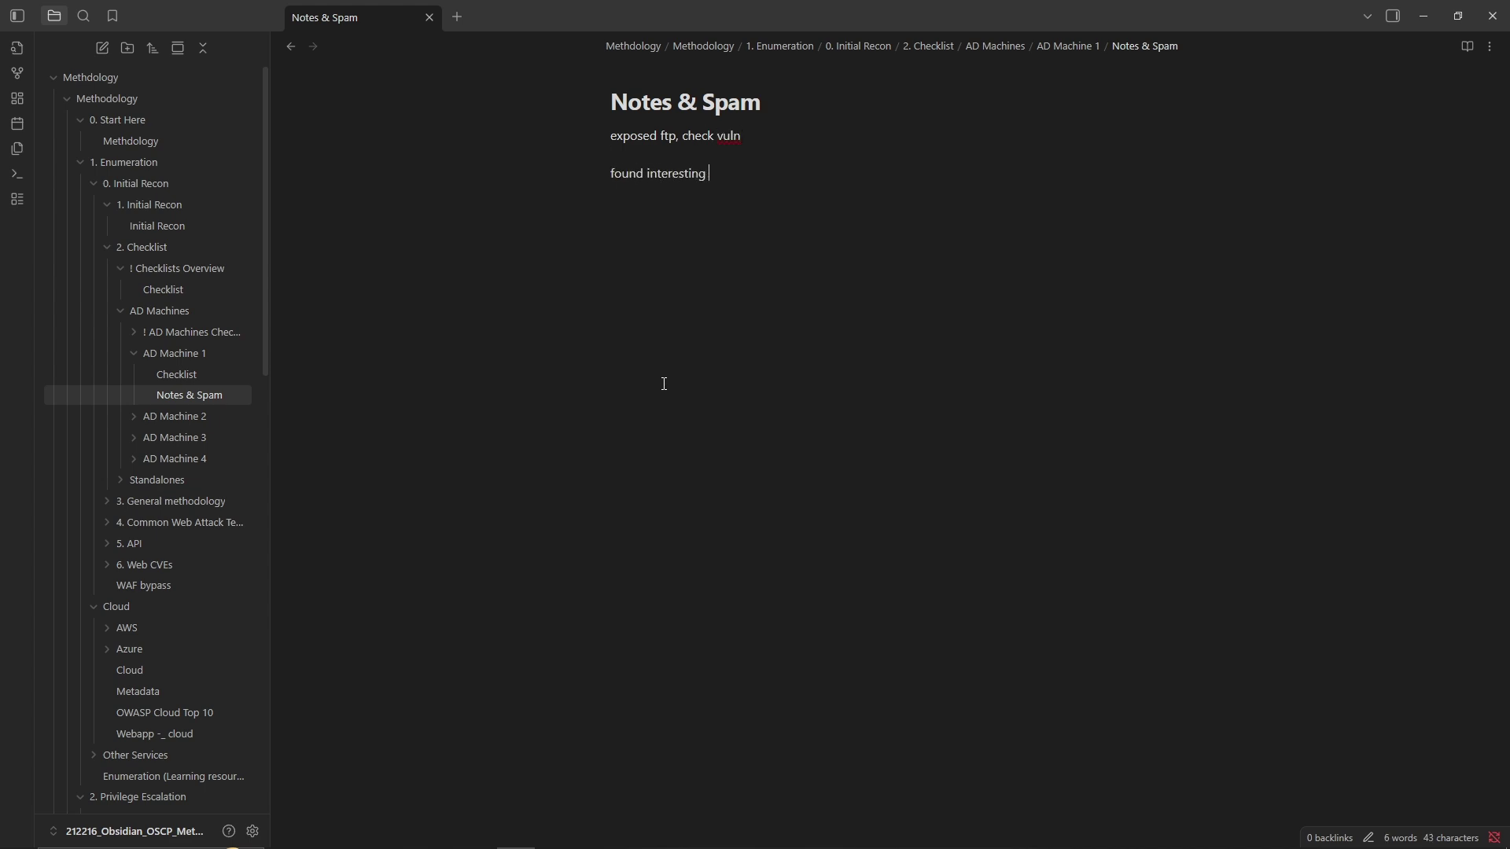
{"action": "type", "text": "folder /admin on port 80"}
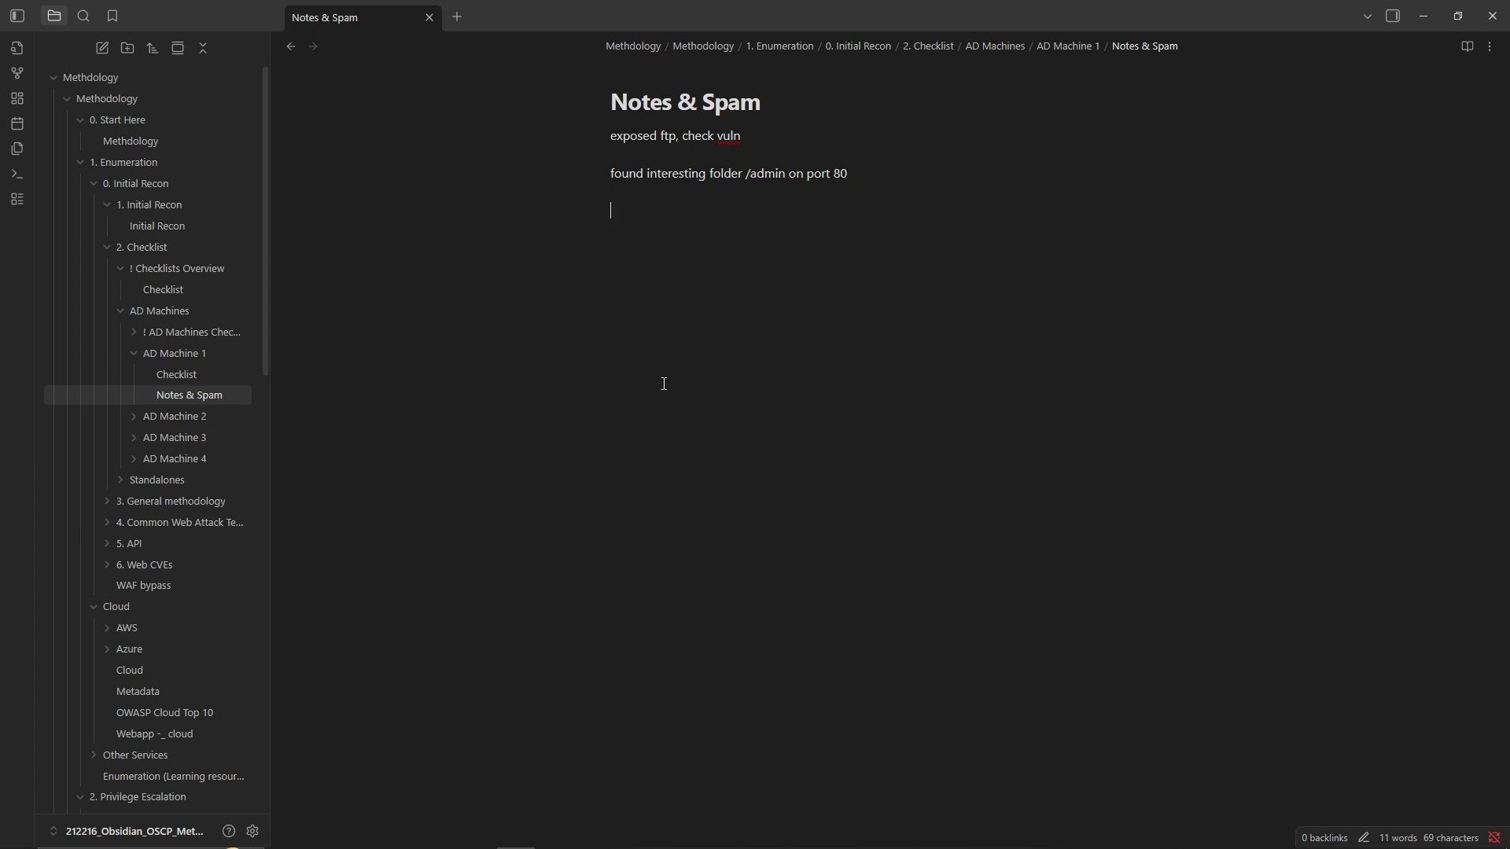
{"action": "type", "text": "fiund this exploit, check later in case of "}
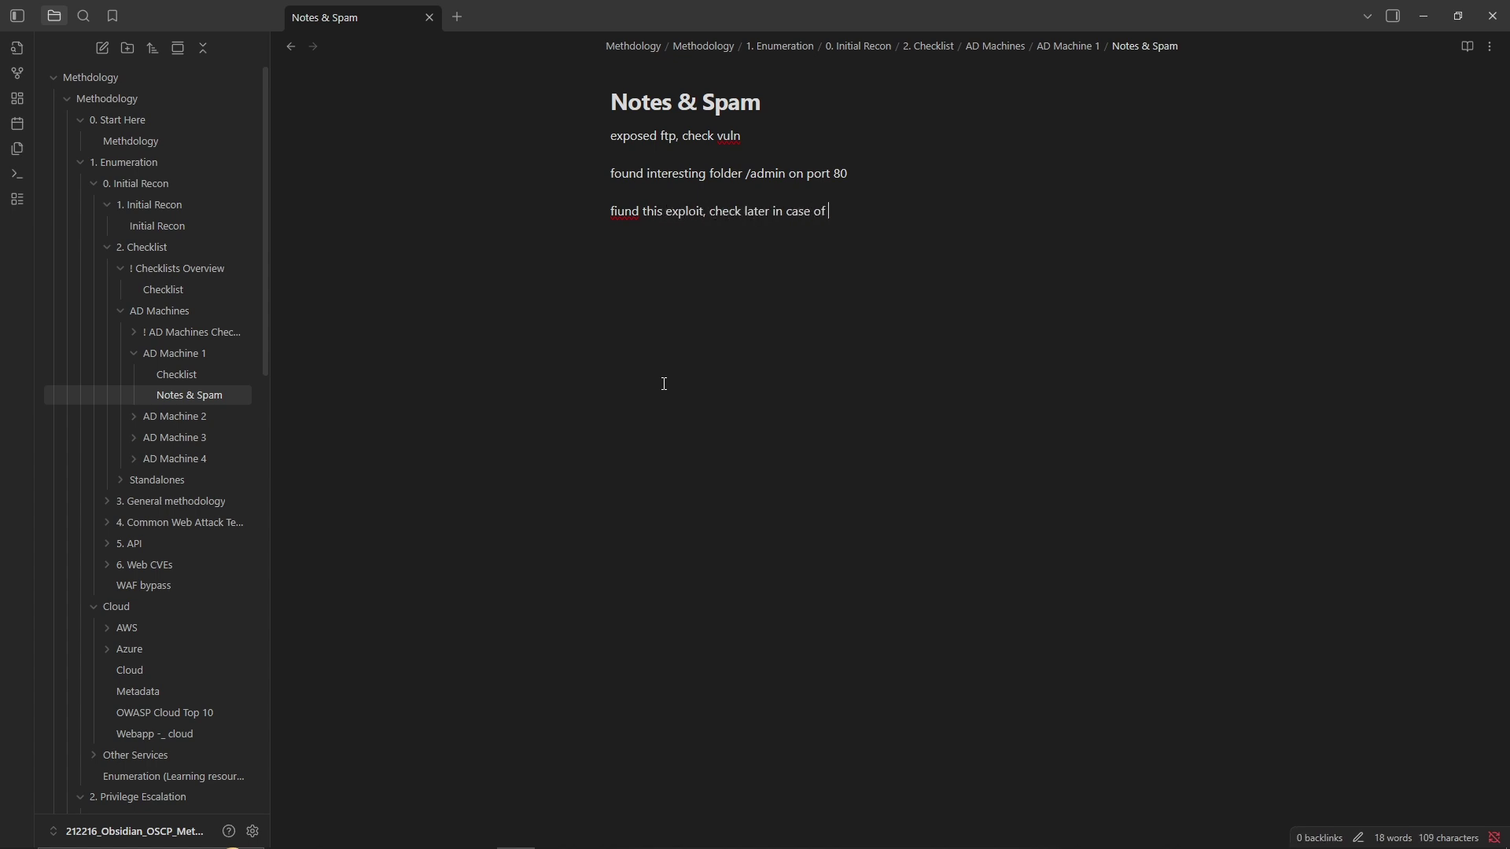
{"action": "type", "text": "rabbit hole"}
Select and delete all the typed findings, leaving the note empty.
{"action": "key", "text": "BackSpace"}
{"action": "key", "text": "BackSpace"}
{"action": "key", "text": "BackSpace"}
{"action": "key", "text": "BackSpace"}
{"action": "left_click_drag", "start_coordinate": [881, 210], "coordinate": [568, 138]}
{"action": "key", "text": "BackSpace"}
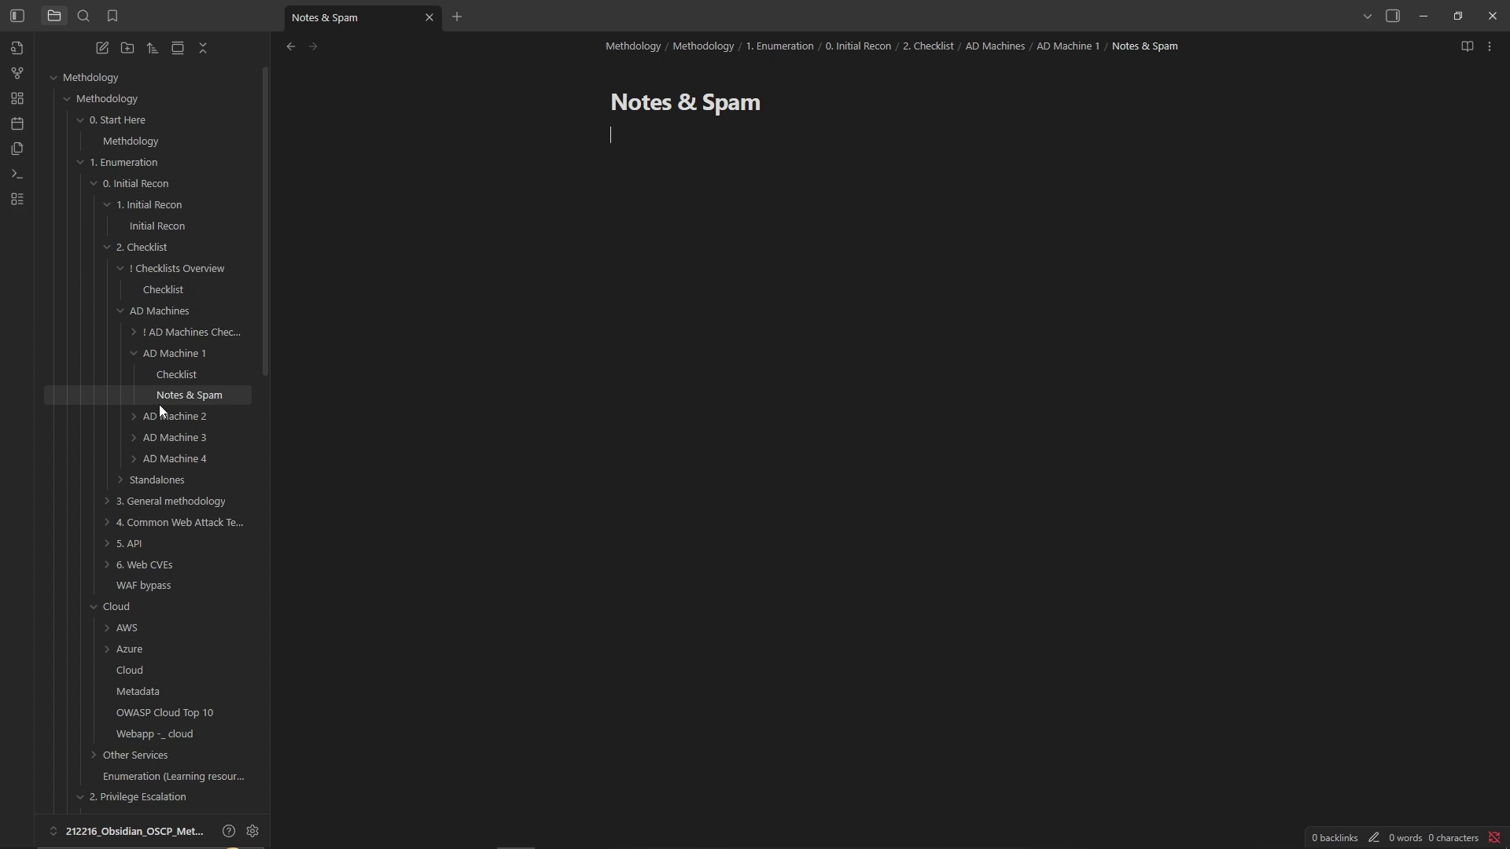
Look at AD Machine 2's Checklist and Notes & Spam, then return to AD Machine 1's Notes & Spam.
{"action": "left_click", "coordinate": [149, 421]}
{"action": "left_click", "coordinate": [158, 438]}
{"action": "left_click", "coordinate": [168, 457]}
{"action": "left_click", "coordinate": [171, 393]}
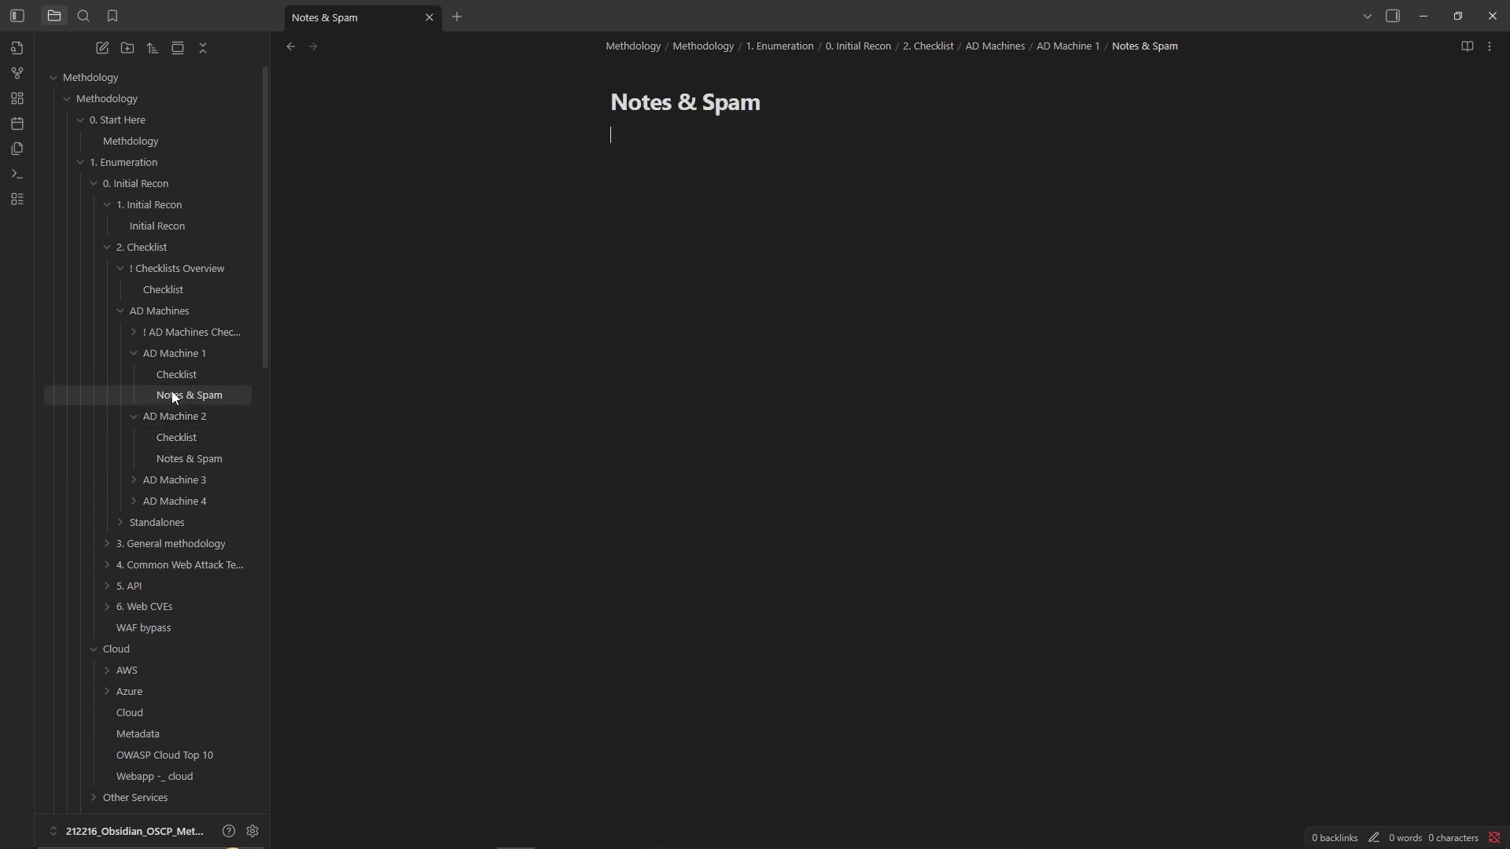
Open the Methdology start note in Obsidian, then switch to CherryTree's OSCP_Methodology.ctb.
{"action": "left_click", "coordinate": [137, 142]}
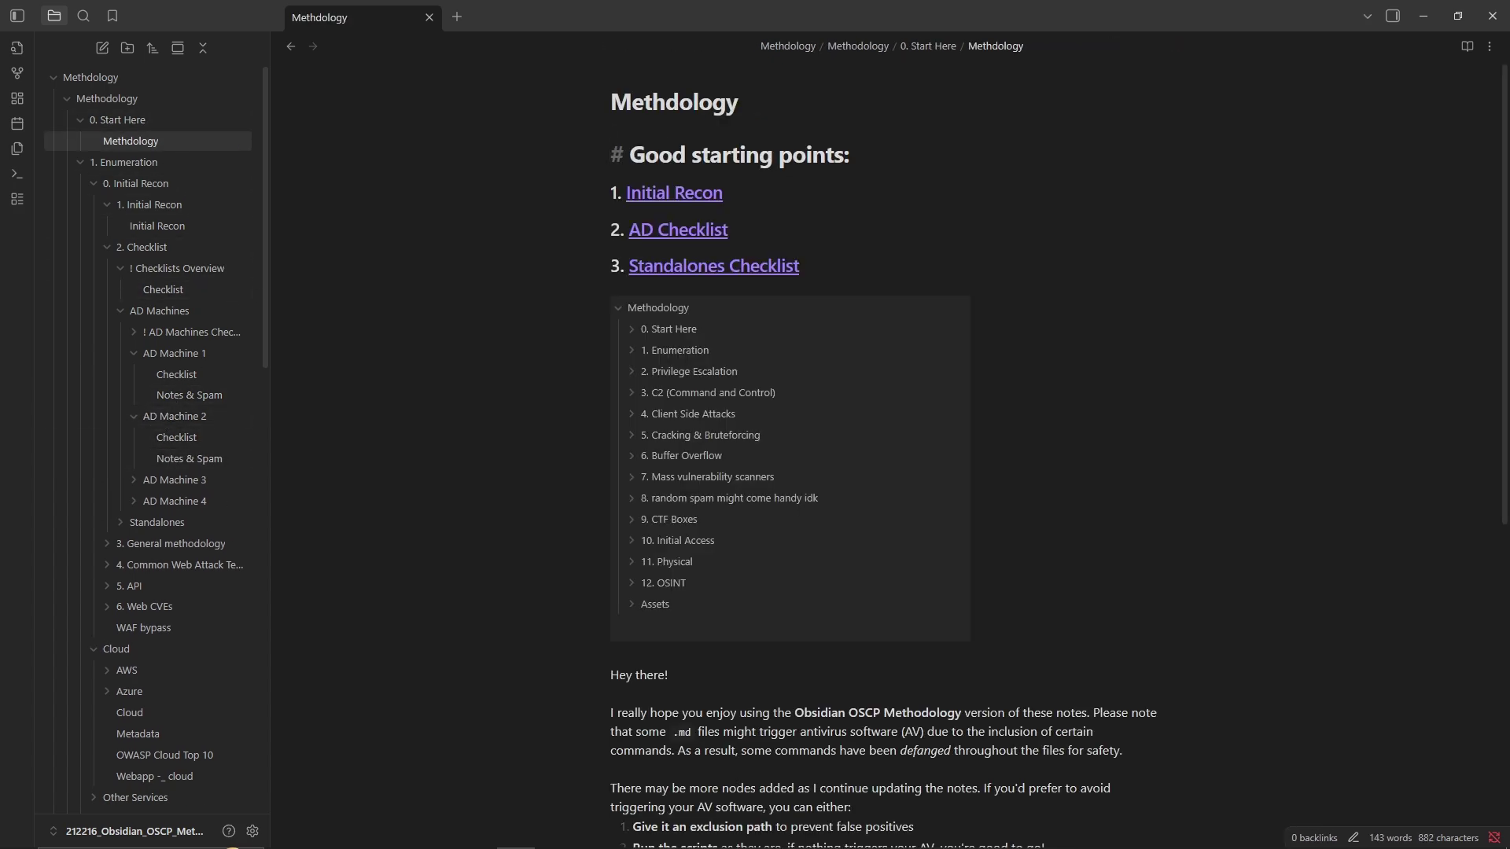
{"action": "key", "text": "alt+Tab"}
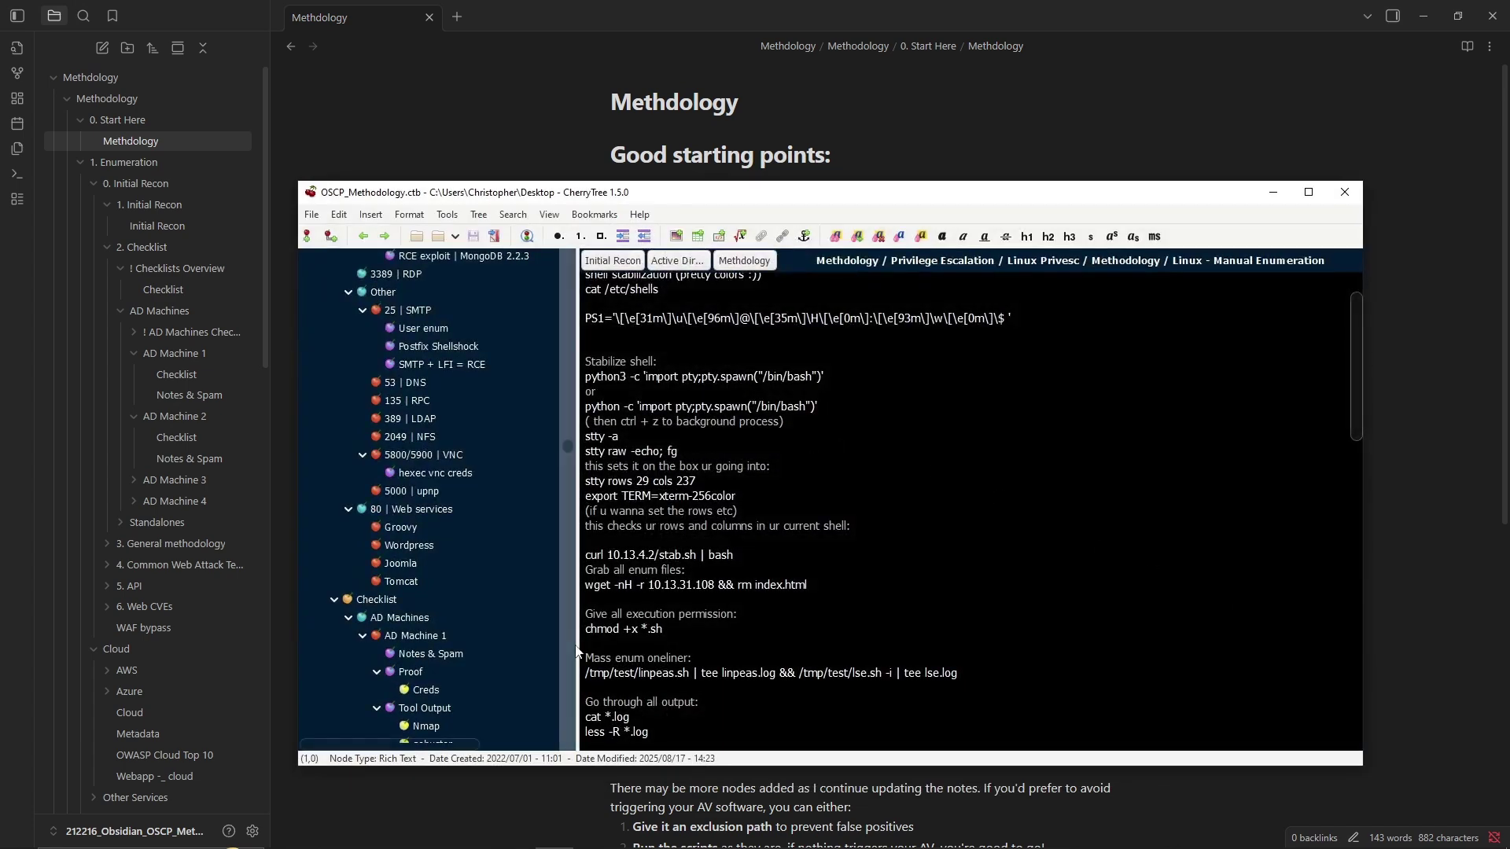
{"action": "scroll", "coordinate": [437, 472], "scroll_direction": "up", "scroll_amount": 15}
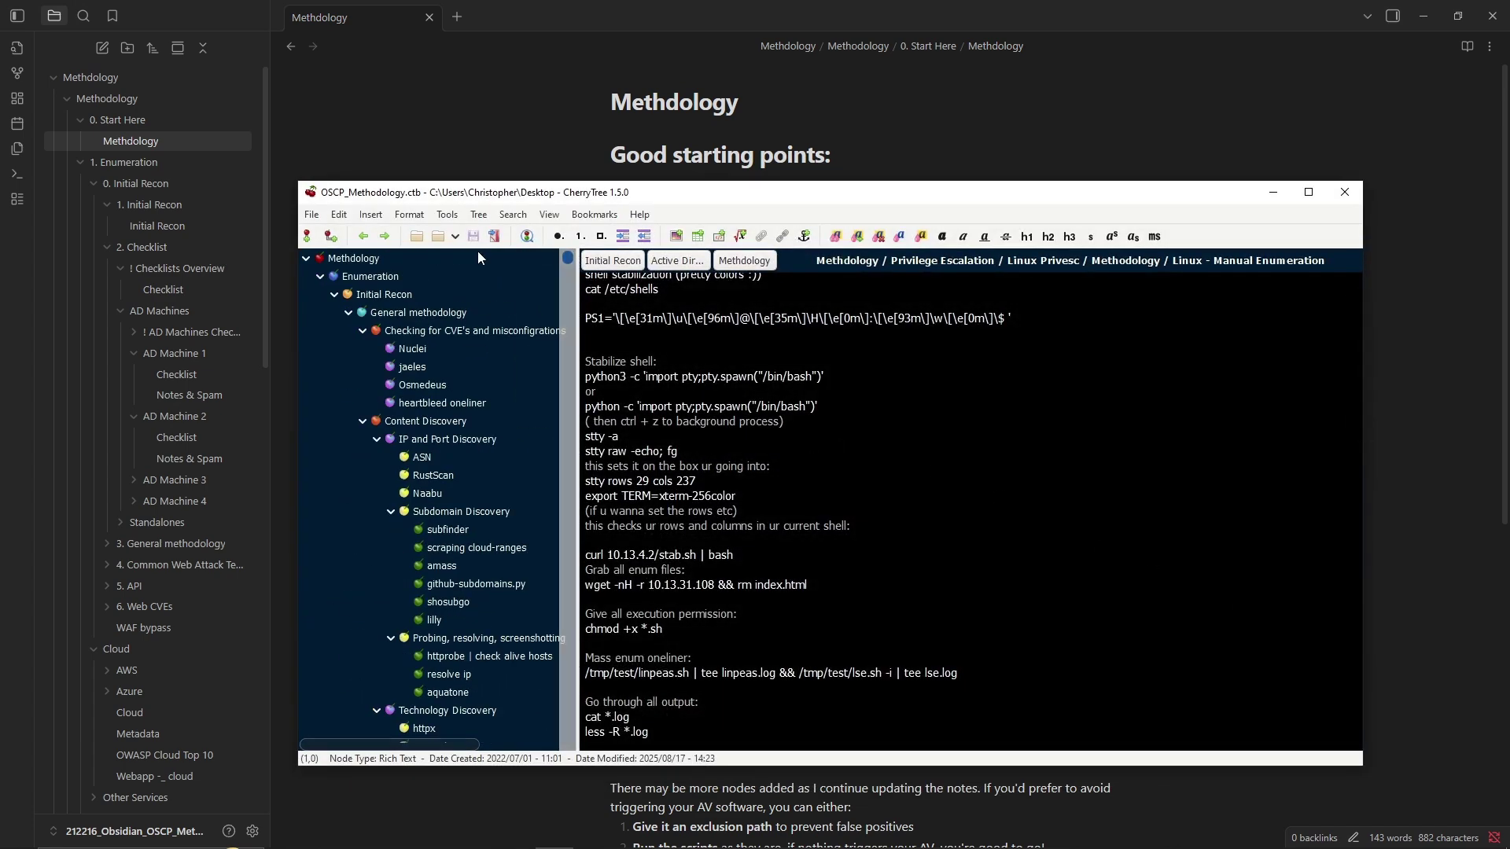
Collapse all nodes under the Methdology root, then expand every node again.
{"action": "left_click", "coordinate": [388, 257]}
{"action": "right_click", "coordinate": [389, 257]}
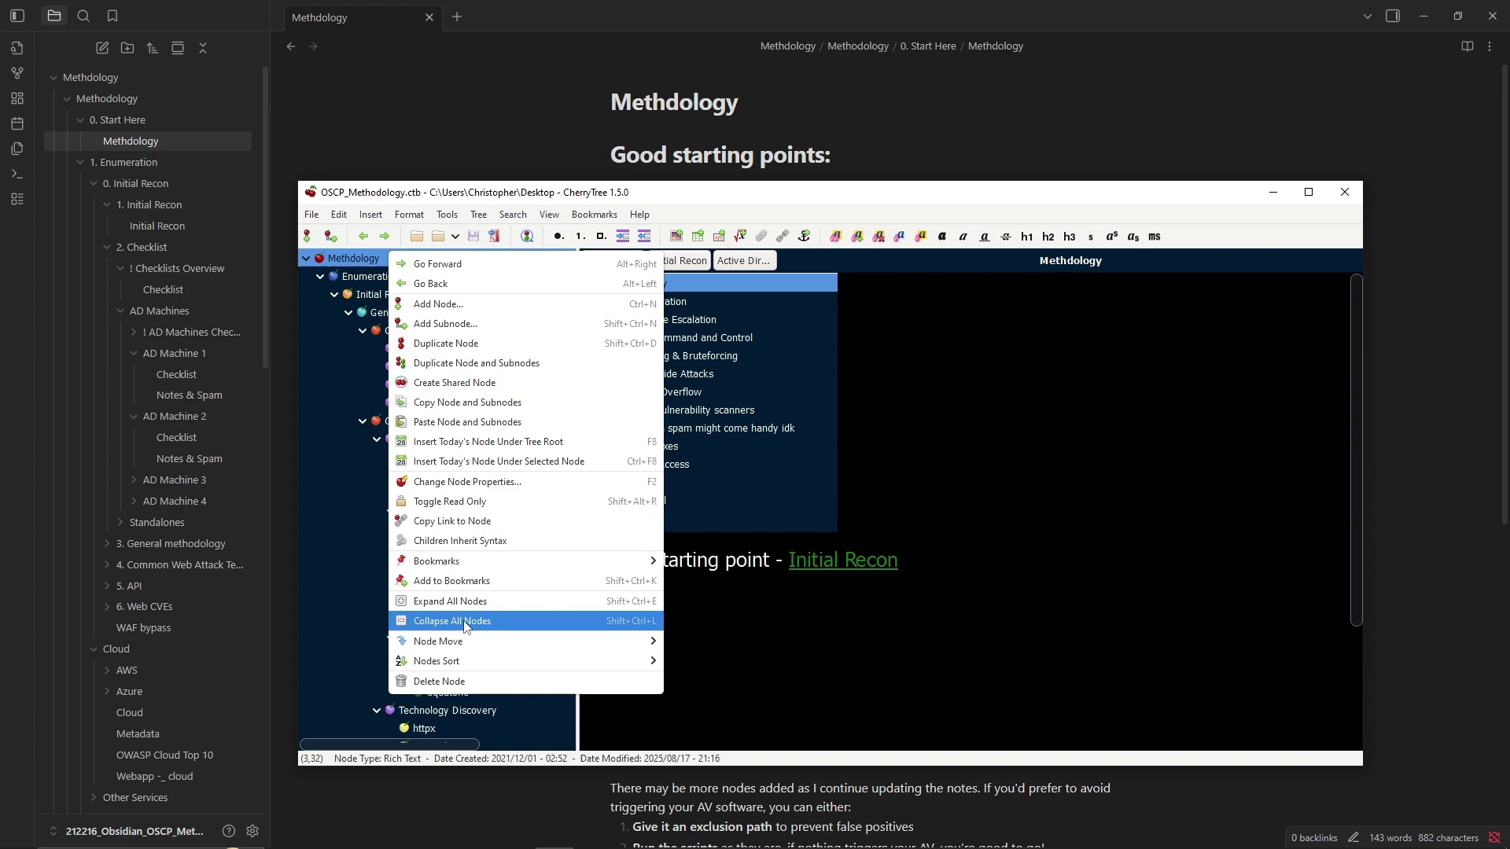
{"action": "left_click", "coordinate": [482, 621]}
{"action": "right_click", "coordinate": [372, 258]}
{"action": "left_click", "coordinate": [437, 618]}
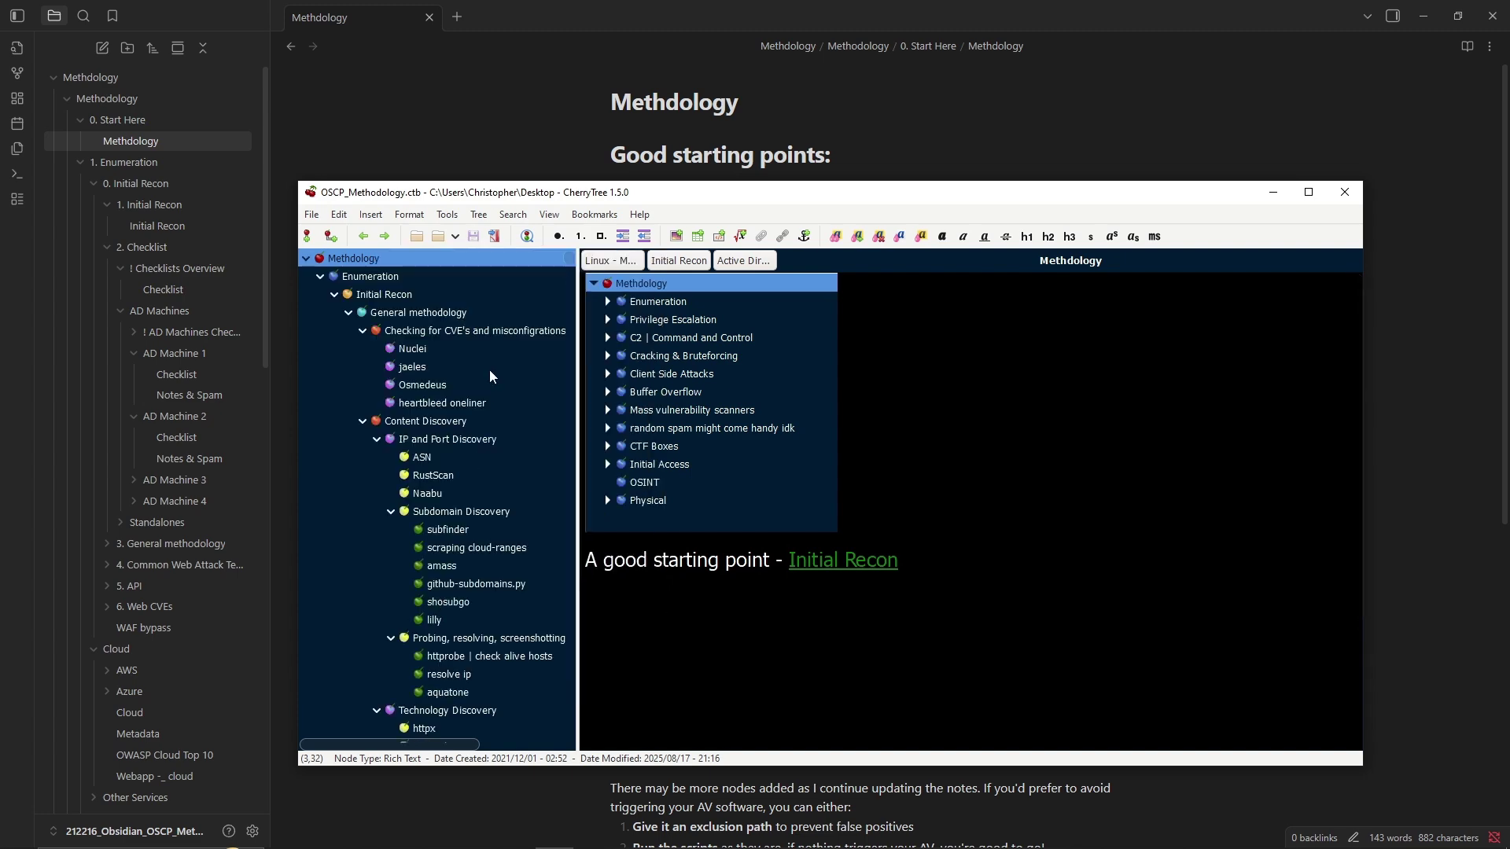
{"action": "left_click_drag", "start_coordinate": [572, 263], "coordinate": [593, 574]}
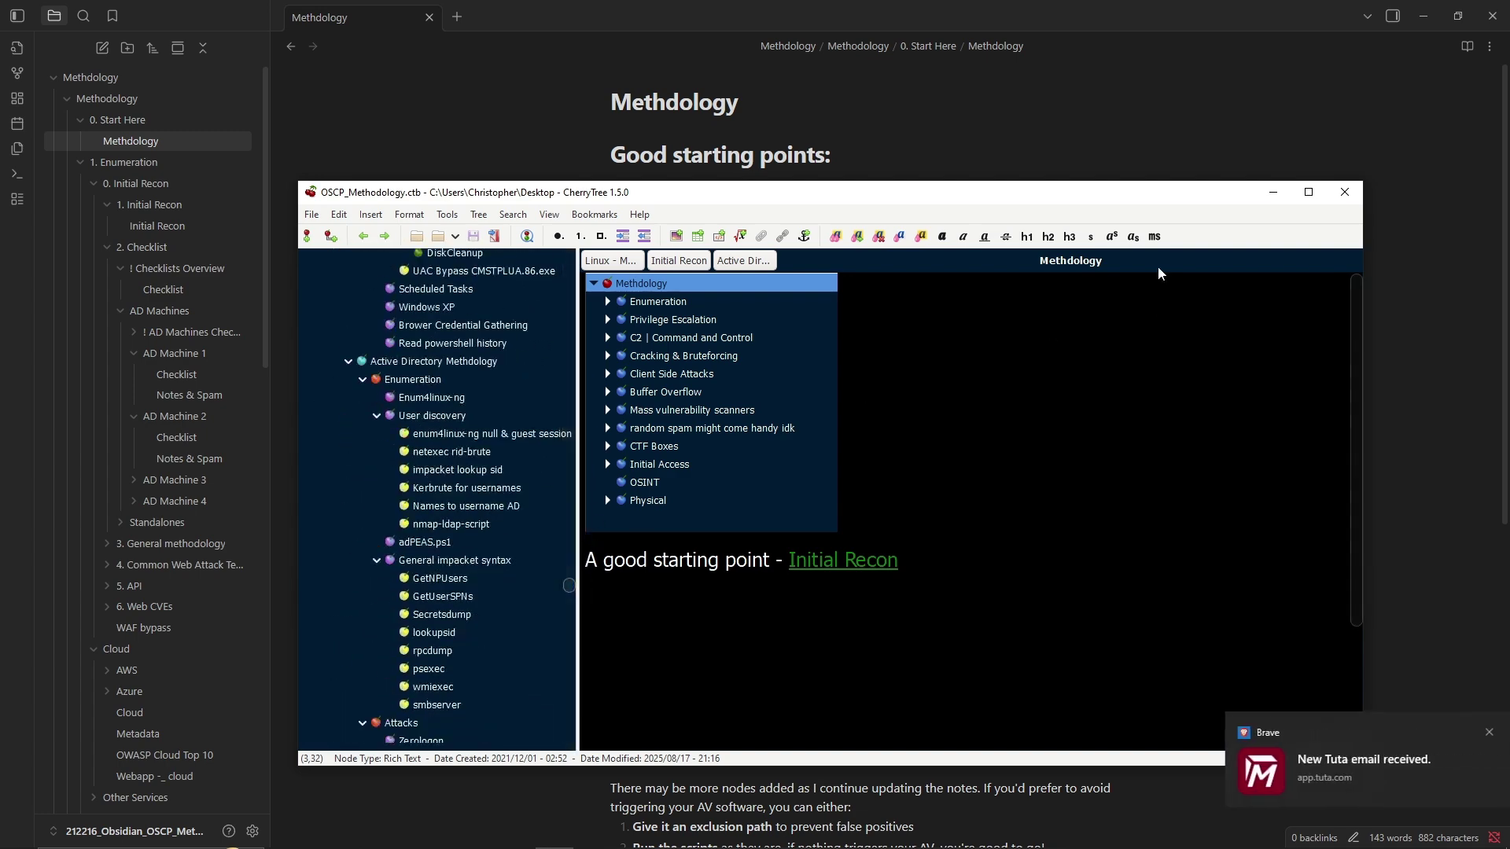
{"action": "left_click", "coordinate": [1273, 192]}
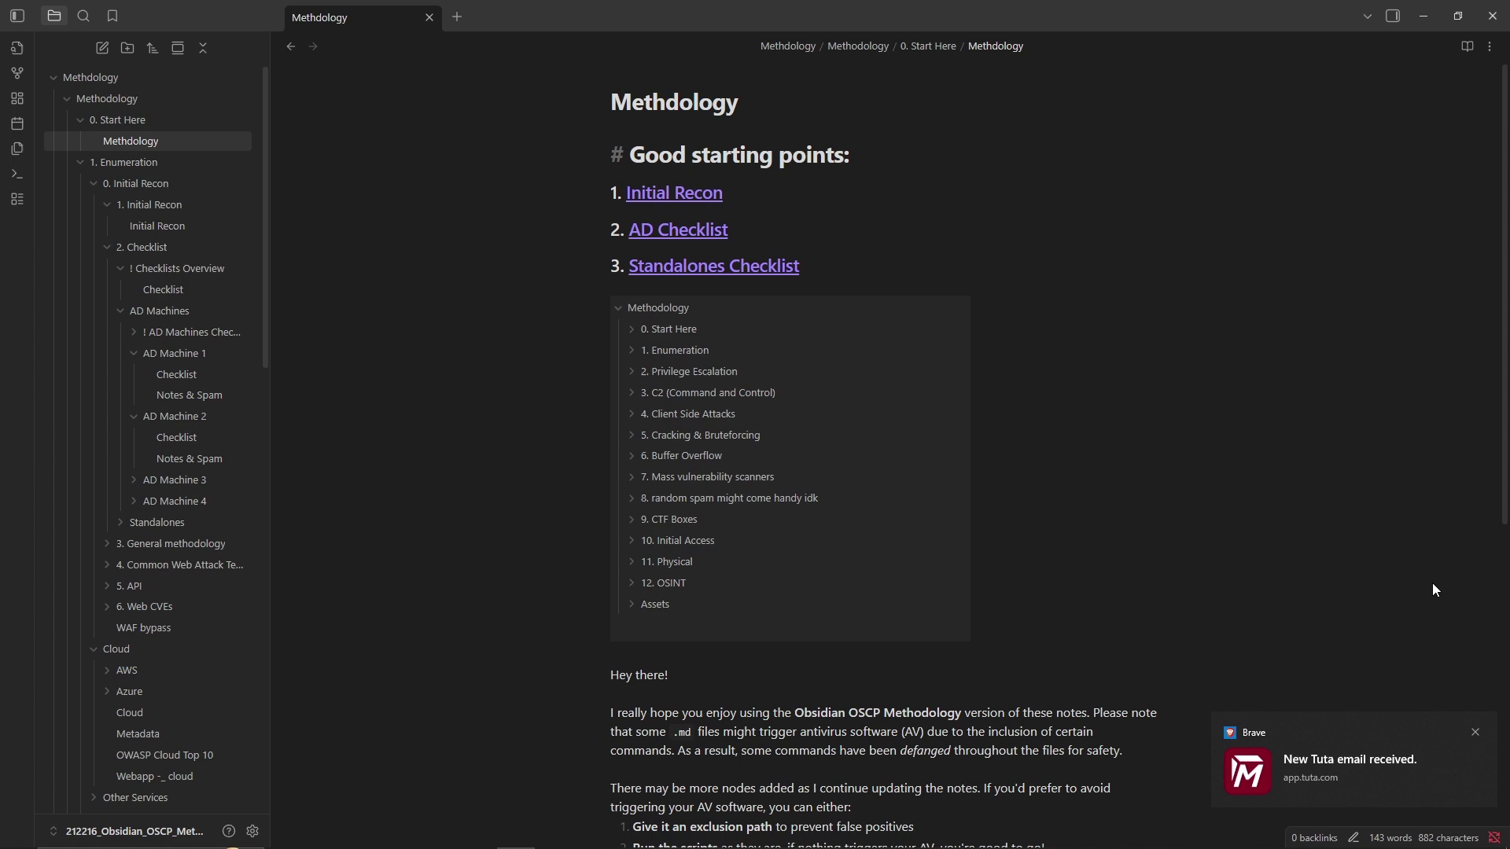
{"action": "left_click", "coordinate": [1475, 733]}
{"action": "scroll", "coordinate": [222, 459], "scroll_direction": "down", "scroll_amount": 15}
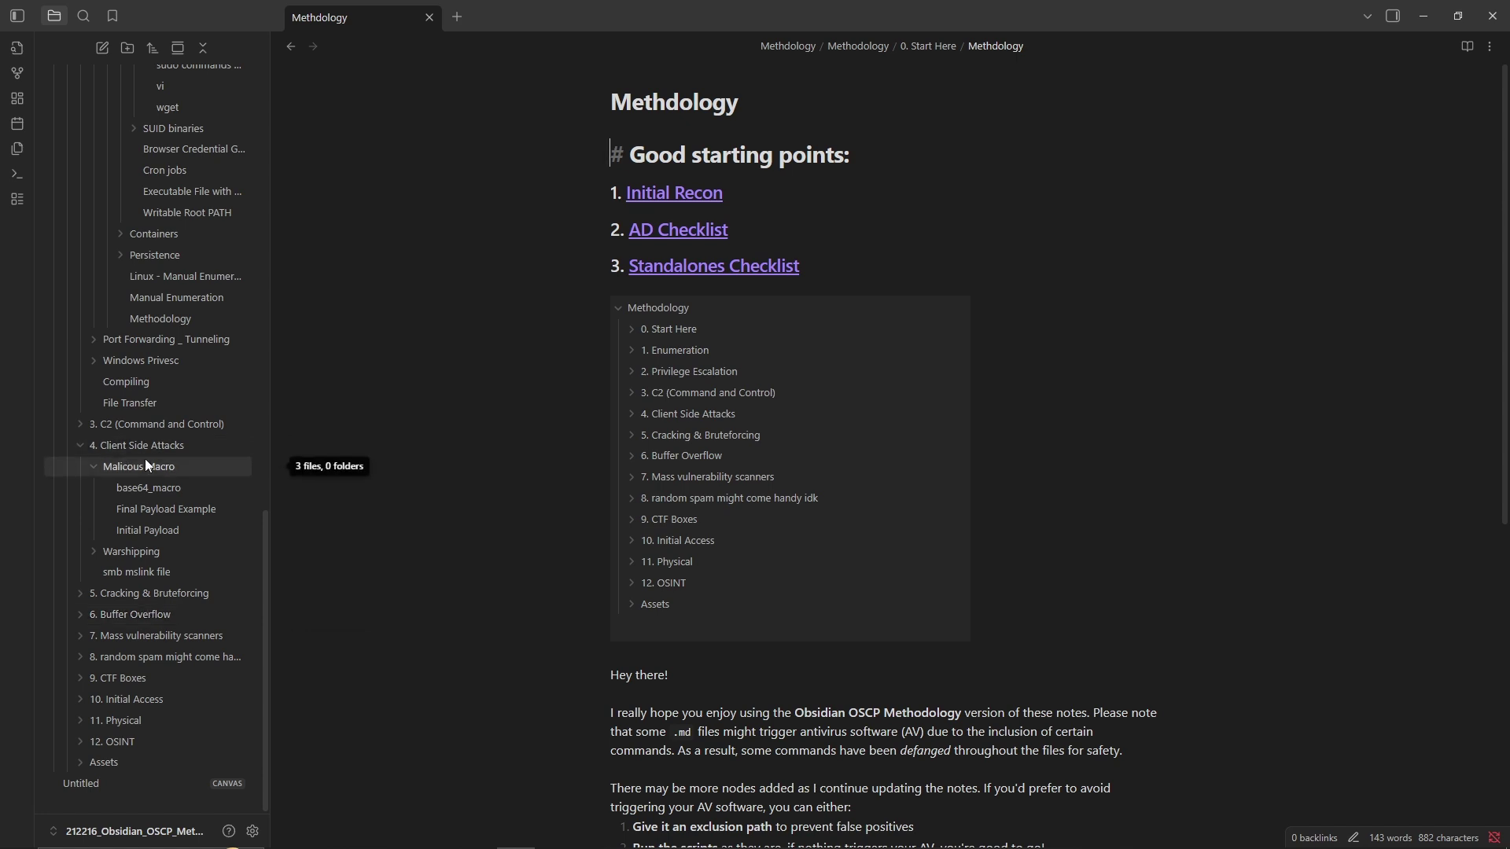
{"action": "scroll", "coordinate": [144, 460], "scroll_direction": "up", "scroll_amount": 13}
{"action": "scroll", "coordinate": [144, 460], "scroll_direction": "up", "scroll_amount": 1}
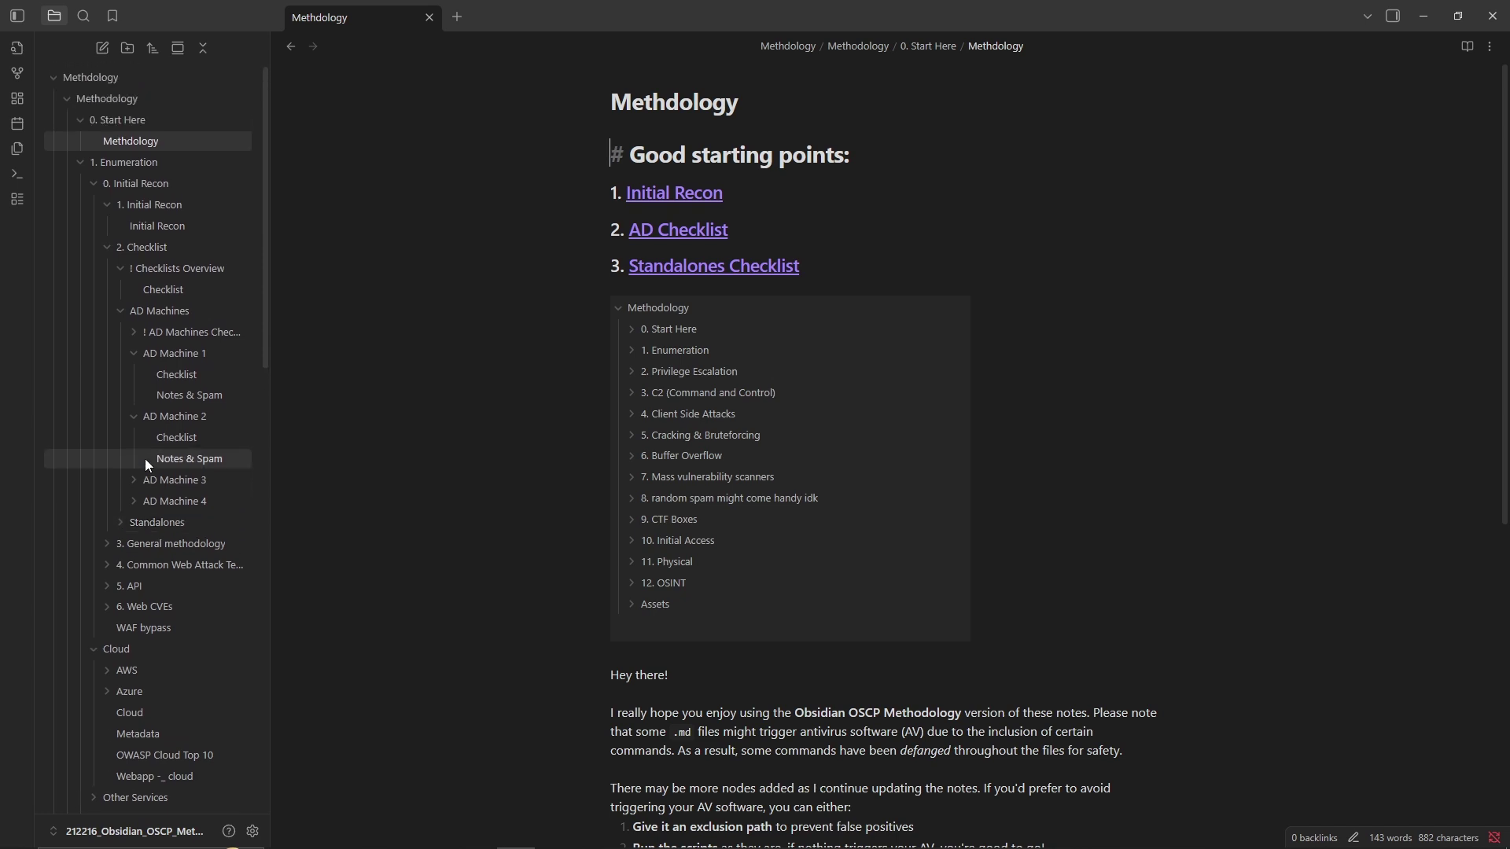